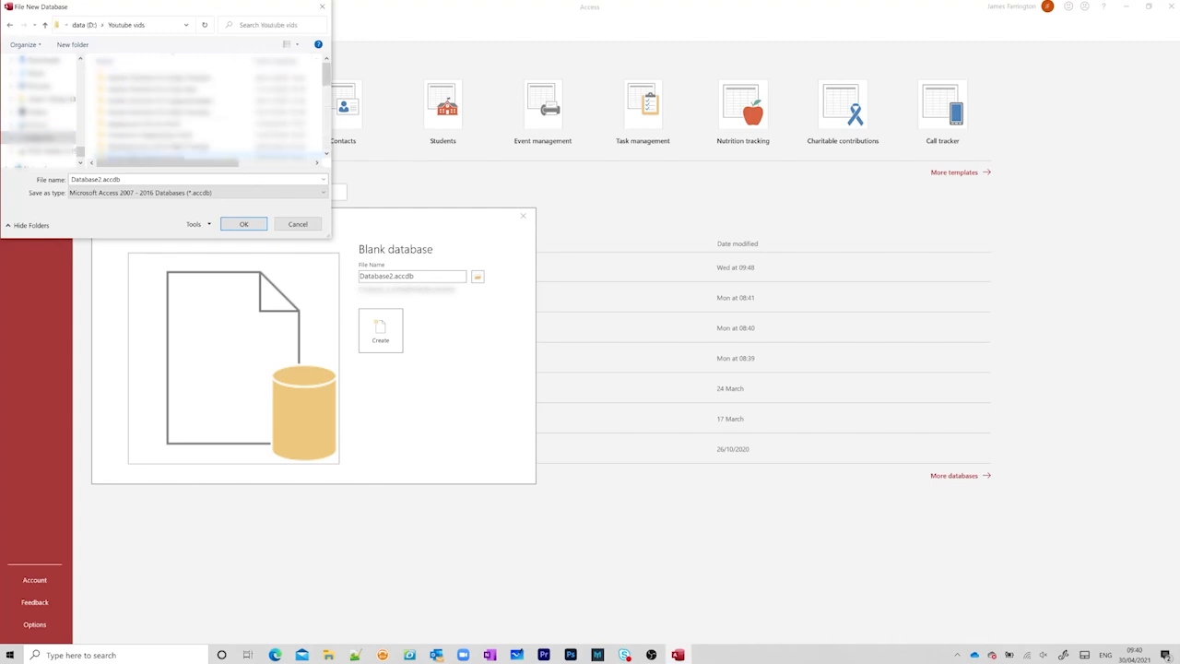
Choose the Database Exam 2021 folder inside Youtube vids as the location for the new blank database.
drag(327, 82, 326, 89)
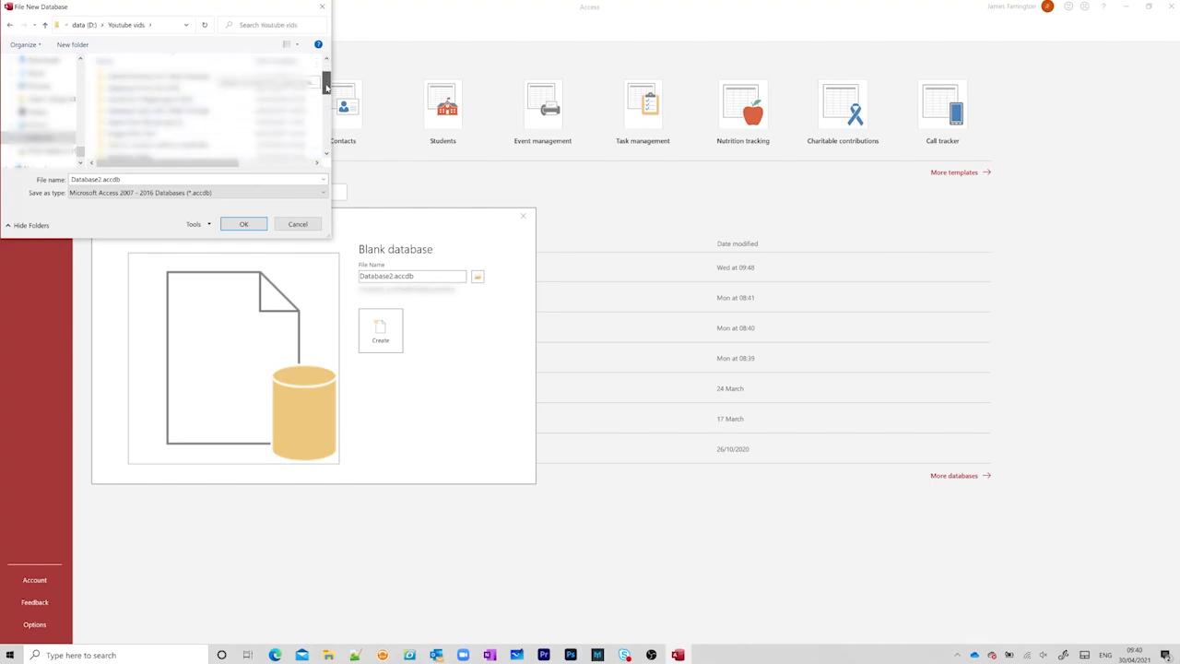
click(199, 111)
double_click(199, 111)
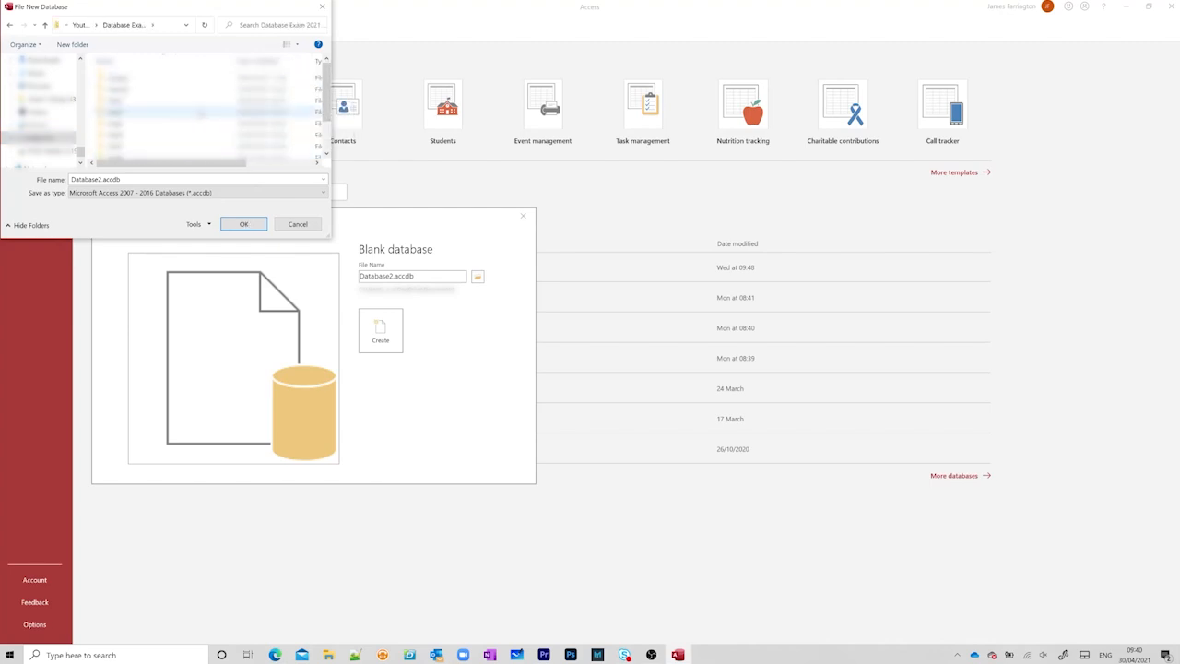
drag(328, 79, 328, 104)
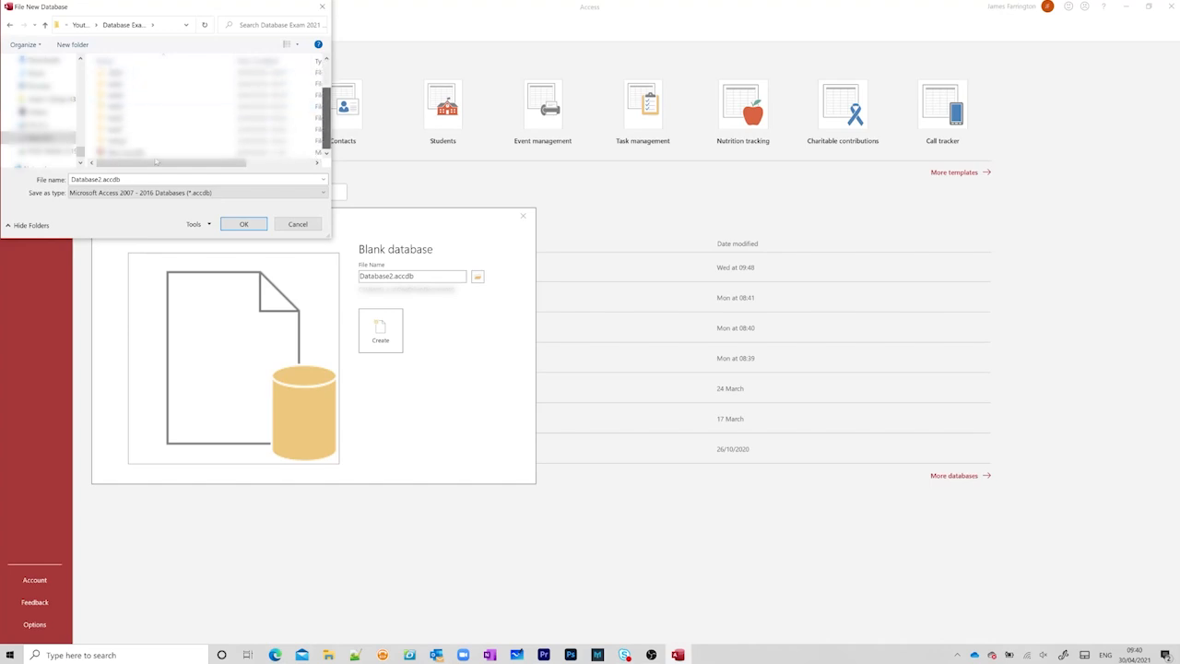
Name the blank database "Part A Exam" and create it.
click(98, 179)
click(98, 179)
double_click(98, 179)
text(Part A Exam)
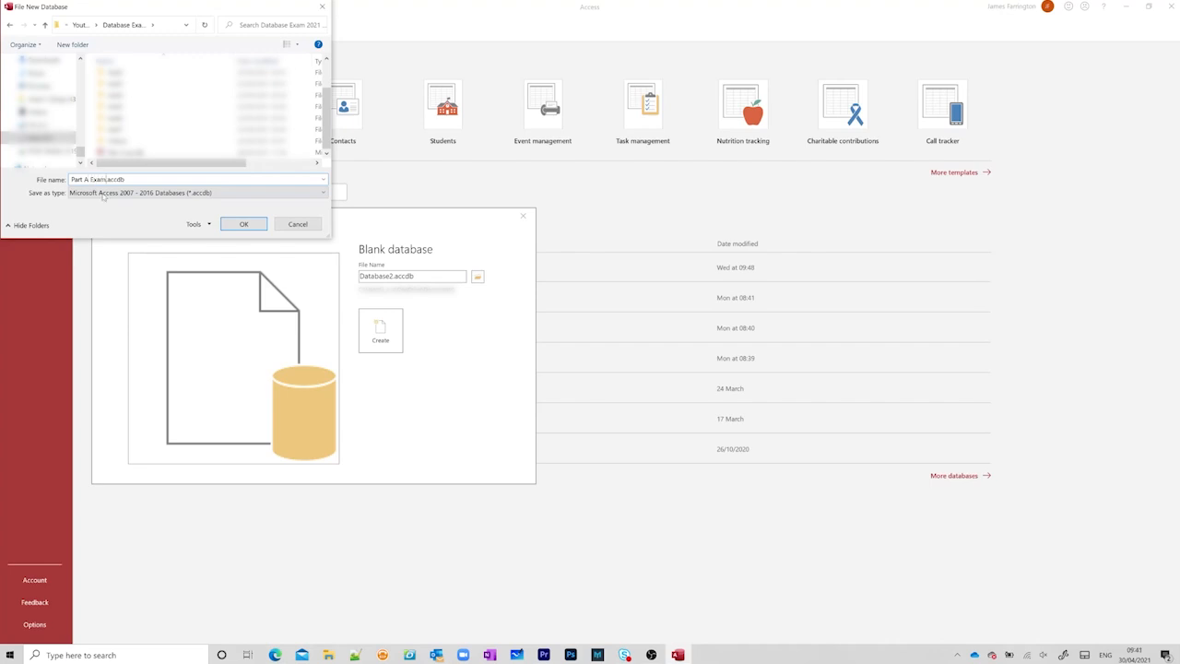
click(240, 224)
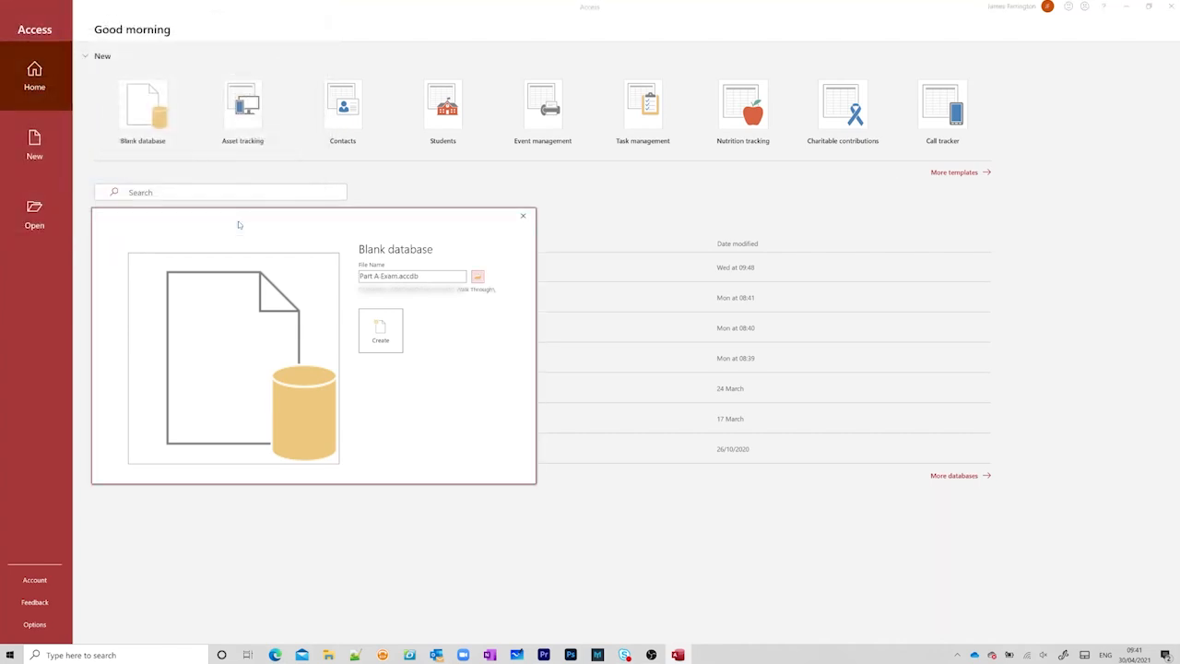
click(379, 328)
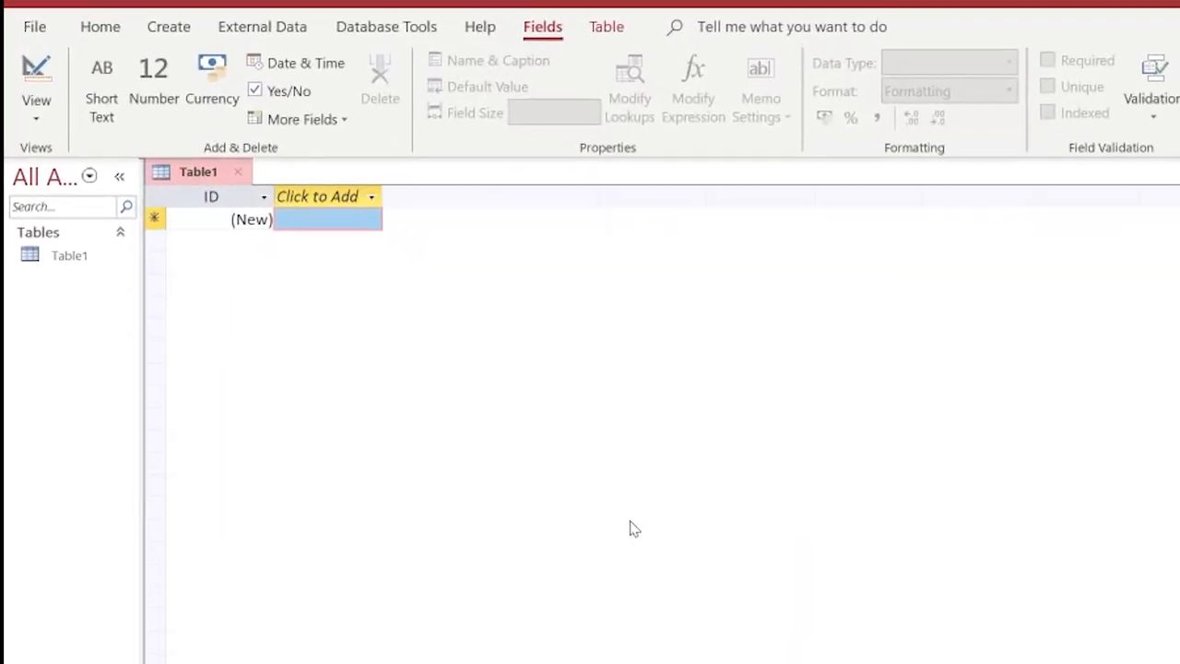
Switch the default table to Design view, saving it under the name tblArtist.
click(43, 97)
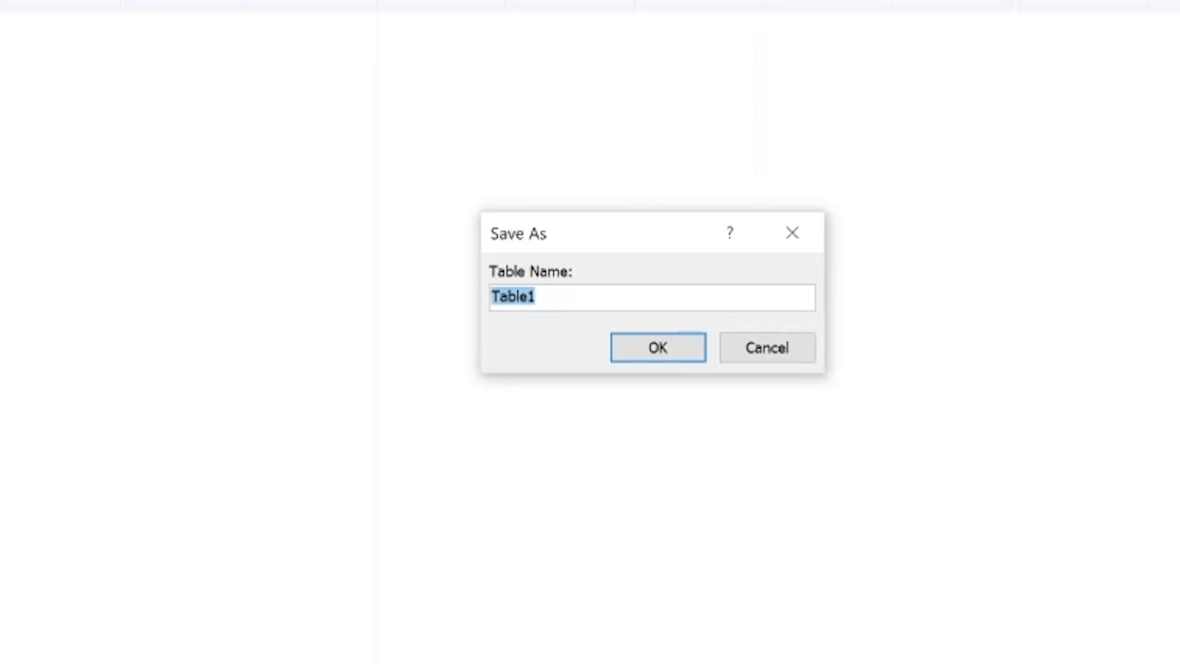
text(t)
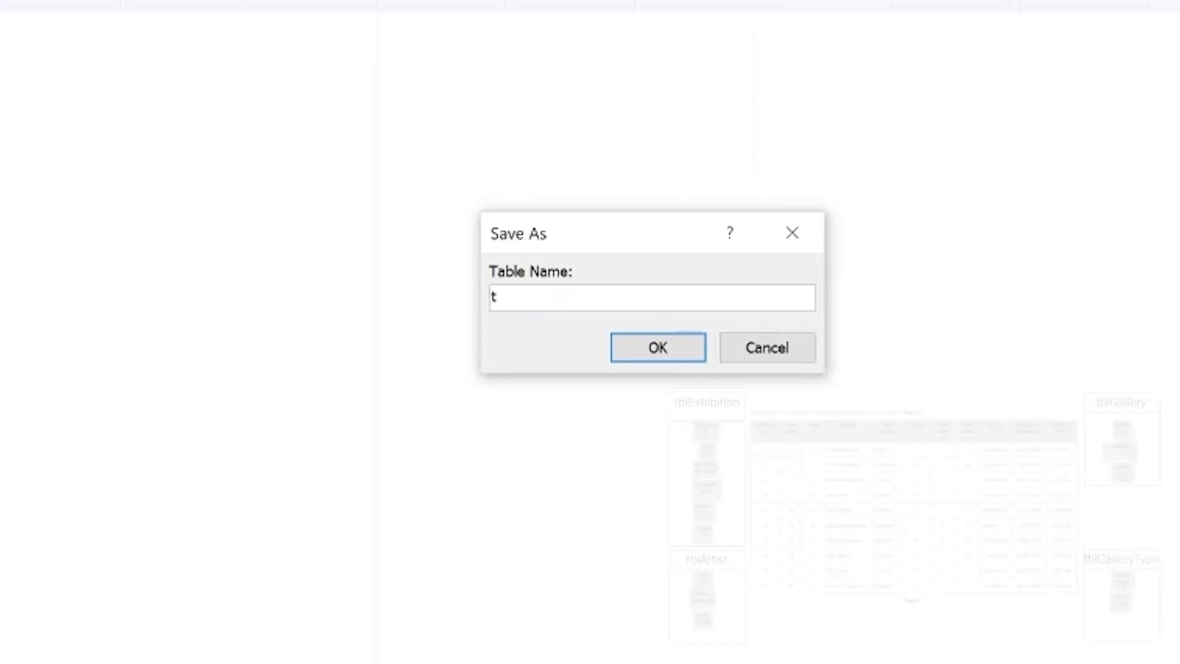
text(blArt)
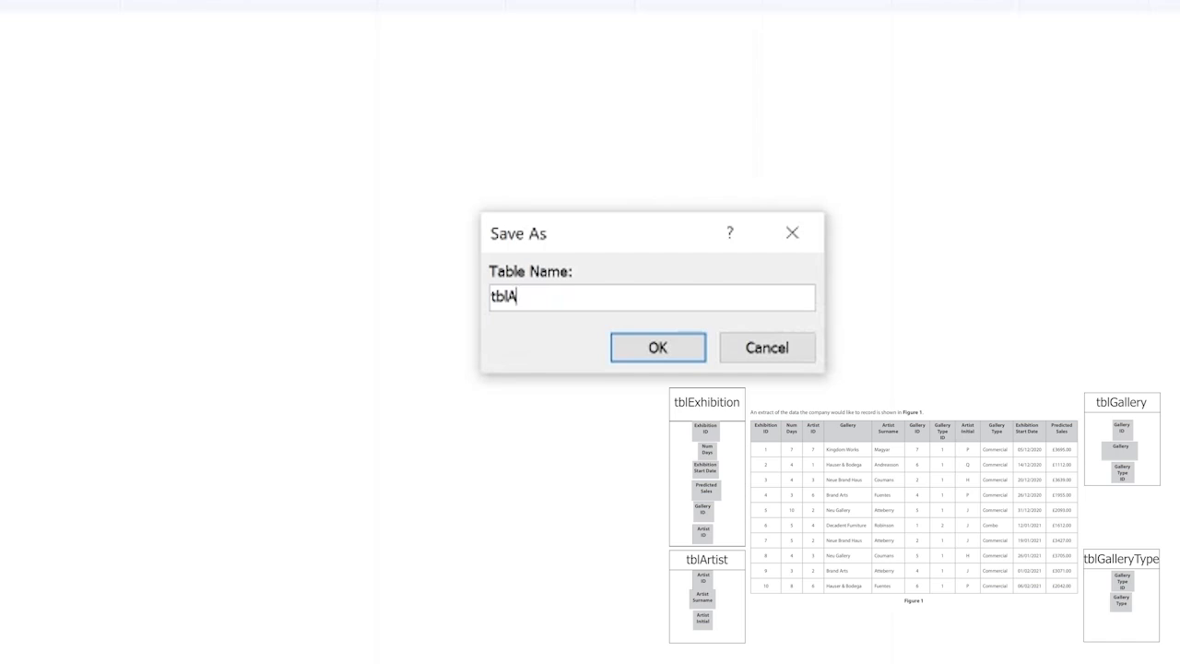
text(ist)
key(Return)
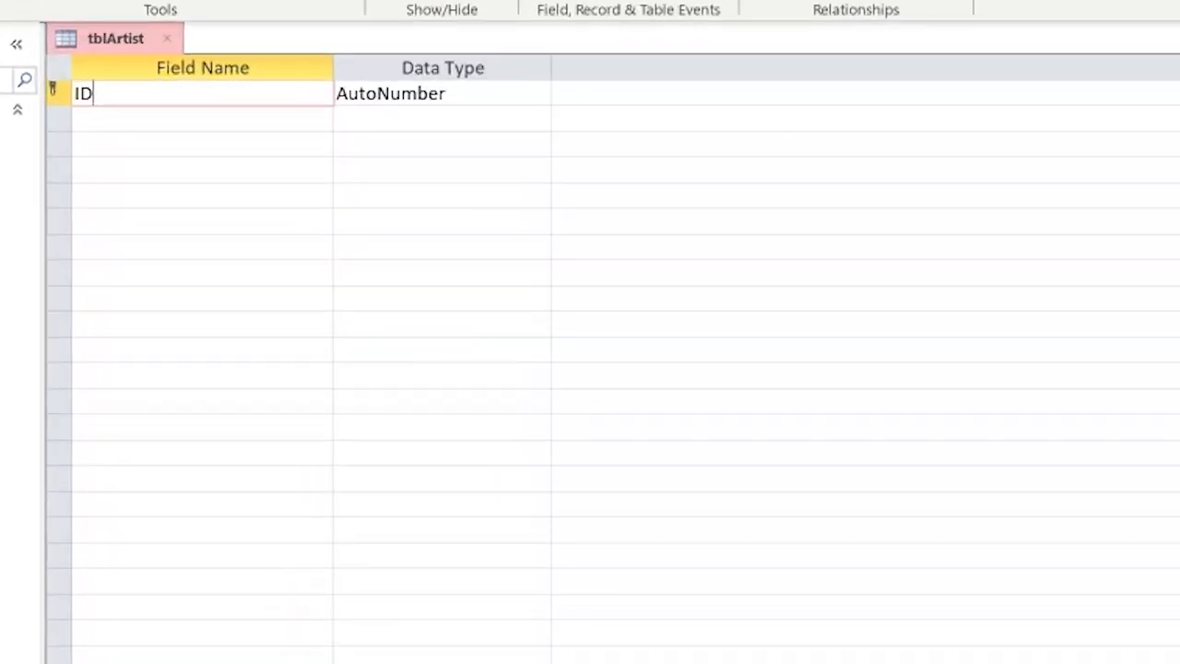
Rename the ID field of tblArtist as Artist_ID and set its data type to Number.
key(Left)
key(Left)
text(Artist_)
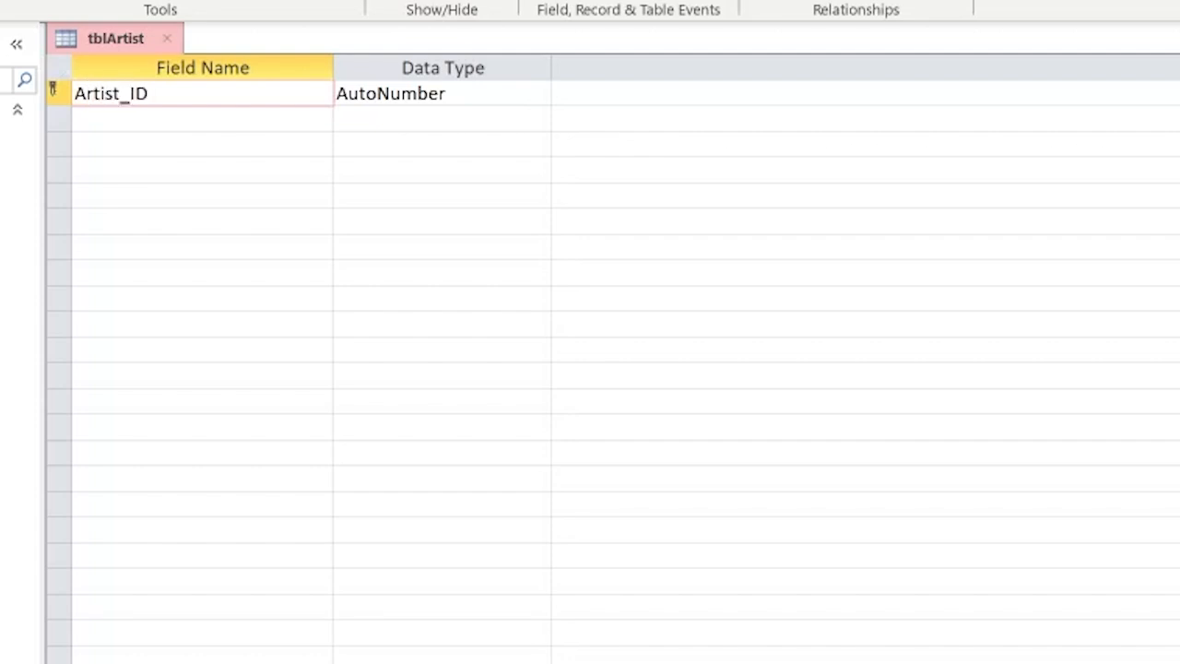
key(Tab)
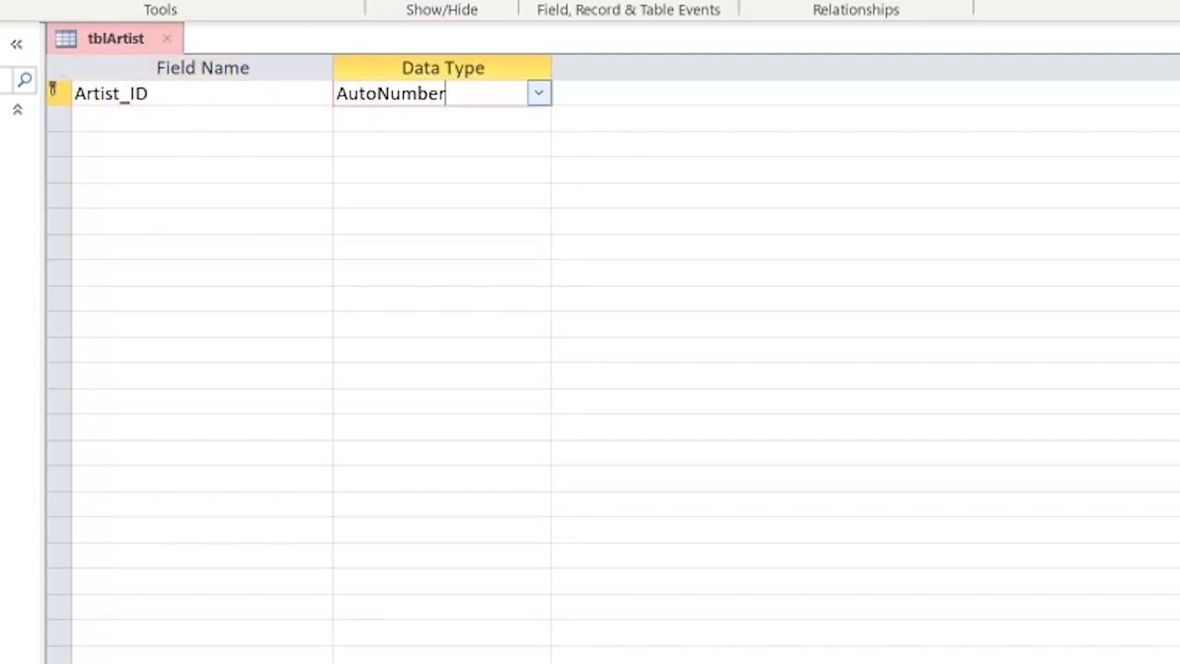
click(539, 96)
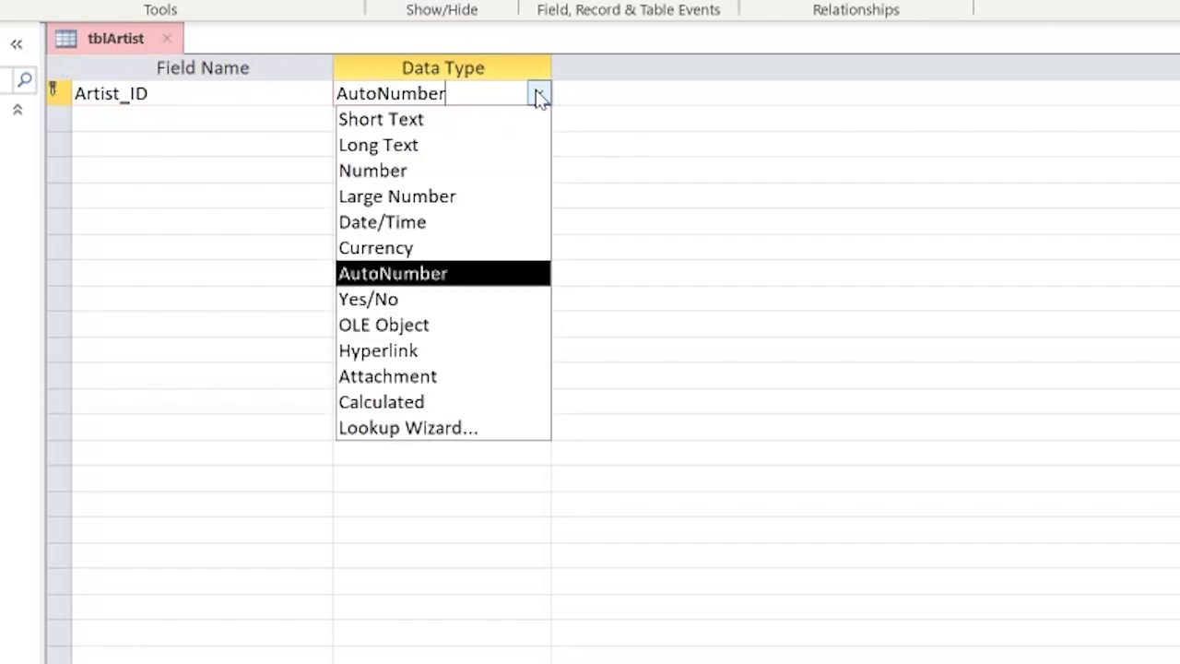
click(434, 171)
Add a second field named Artist_Surname with the Short Text data type.
click(203, 119)
text(Ar)
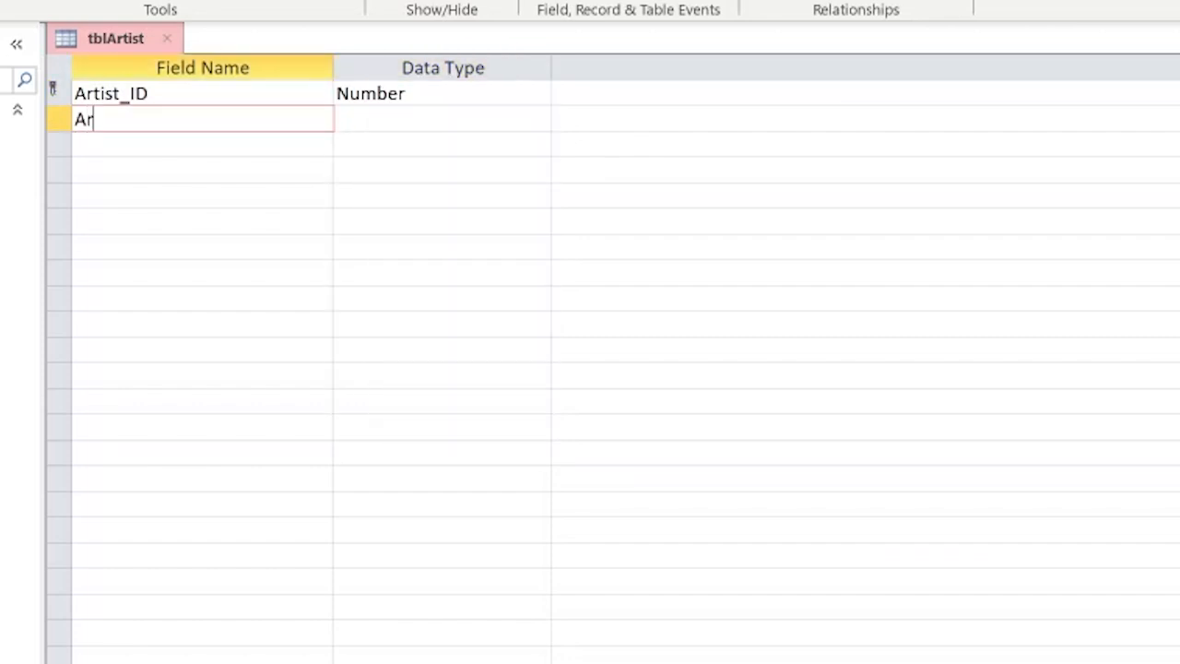
text(tist_Surname)
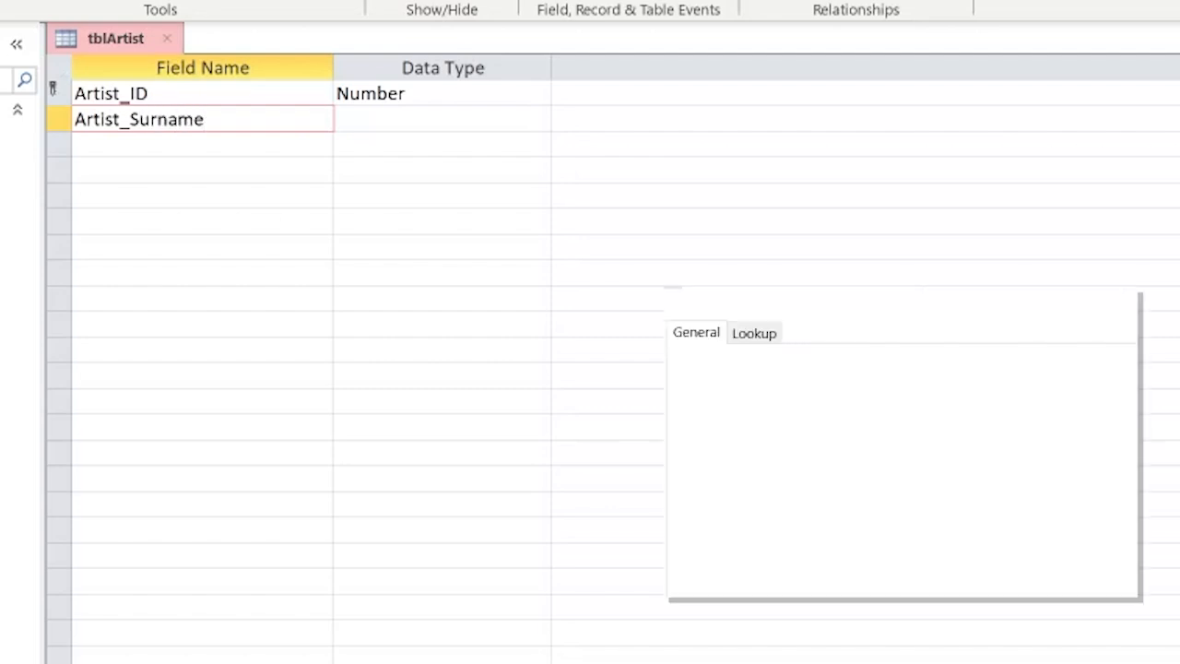
key(Tab)
key(Tab)
key(Tab)
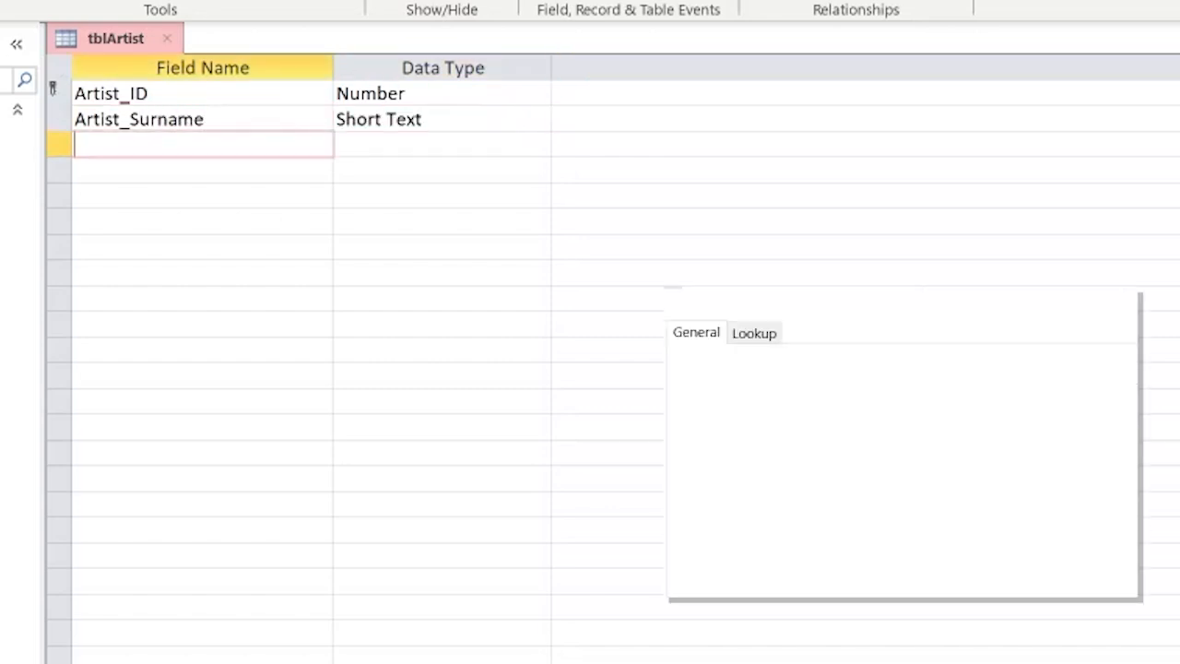
Add a third field named Artist_Initial with the Short Text data type.
text(Artist_Initial)
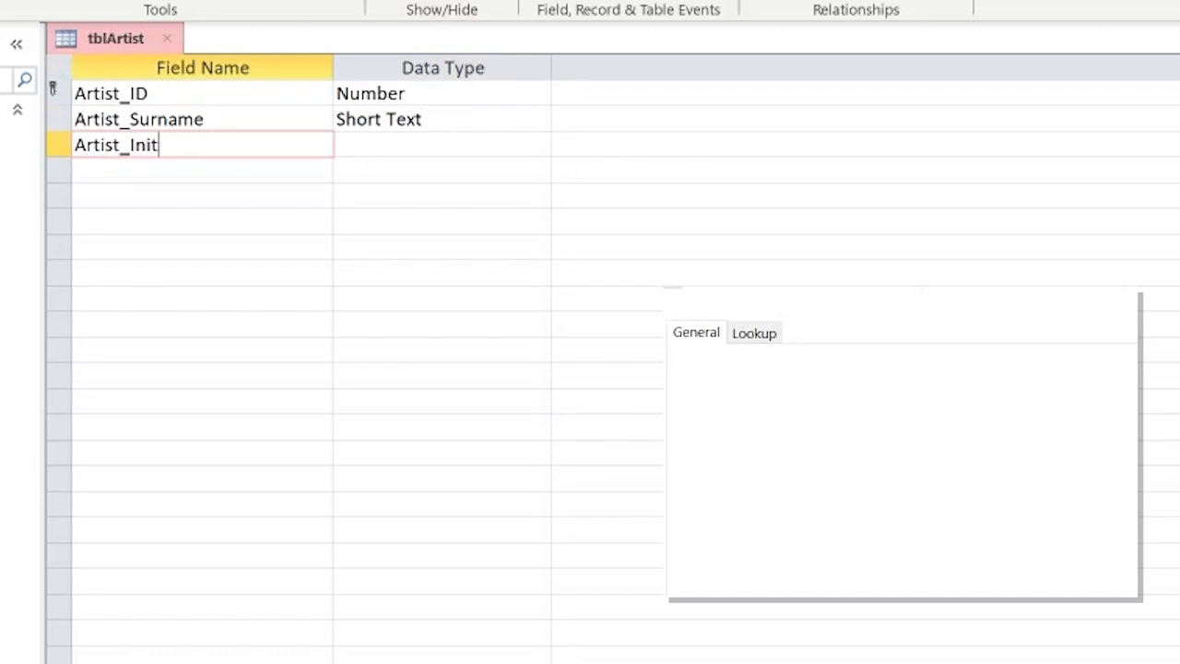
key(Tab)
key(Tab)
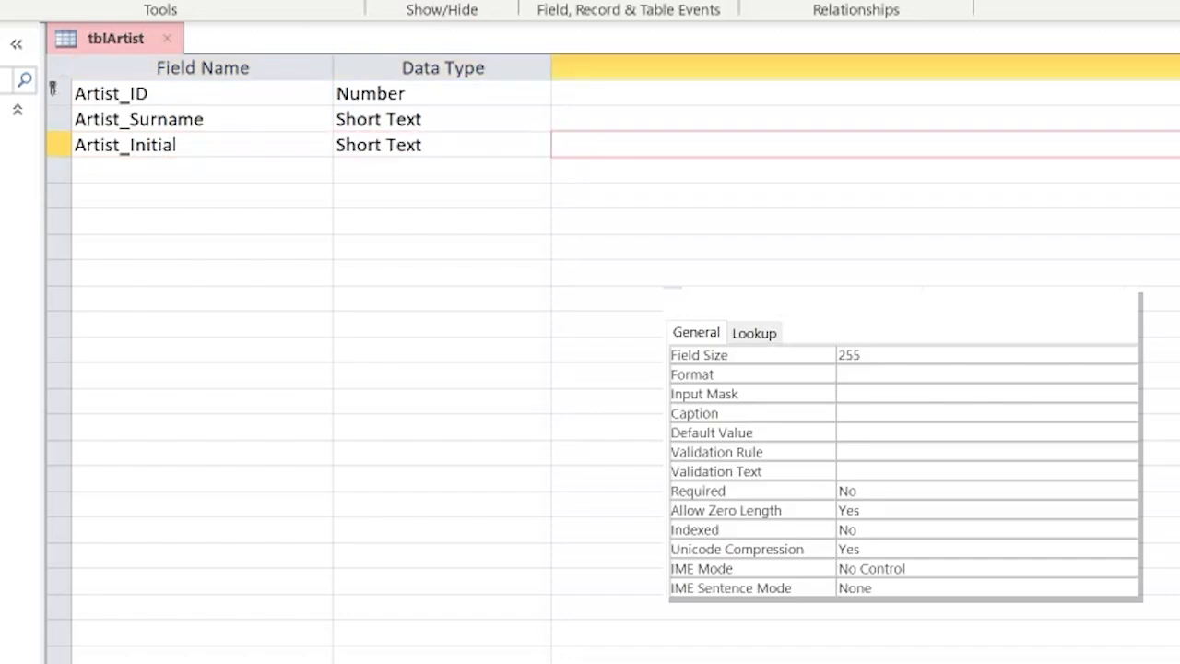
key(Tab)
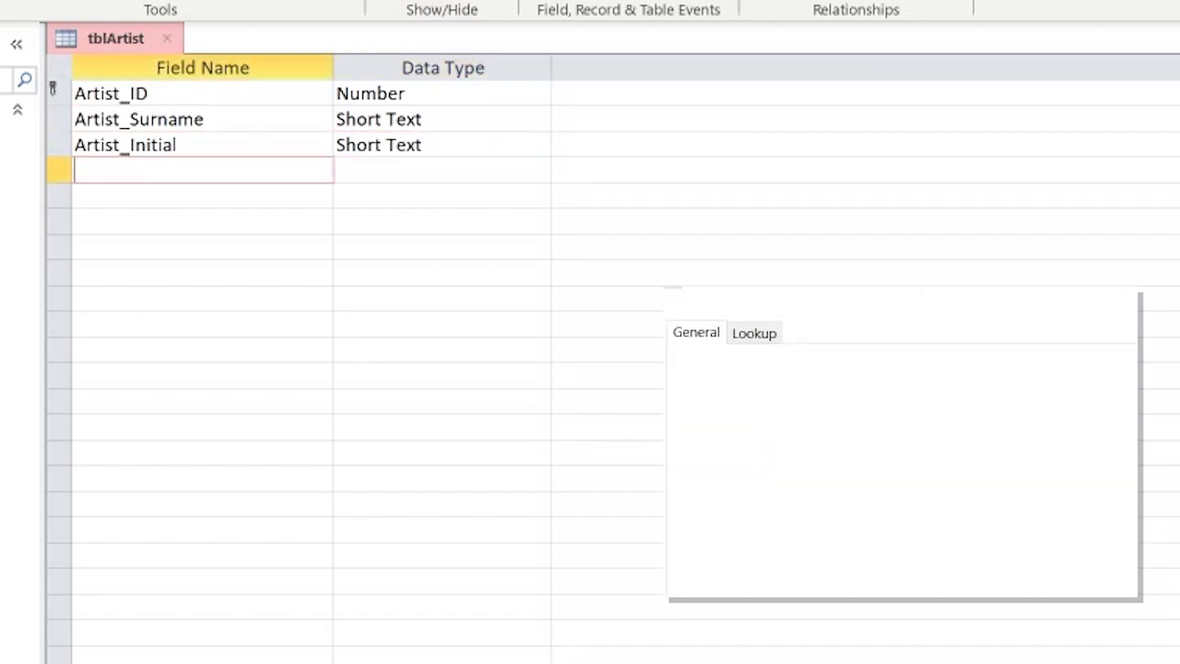
Set the field size of Artist_Surname to 25.
click(382, 118)
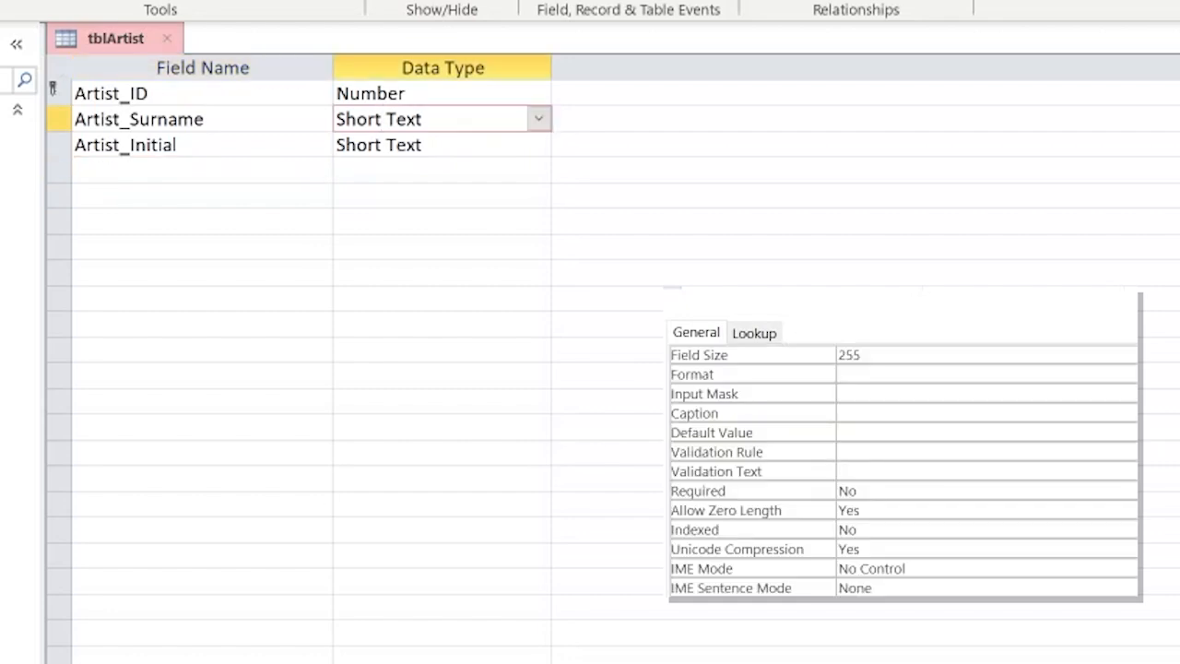
drag(864, 355, 853, 355)
key(BackSpace)
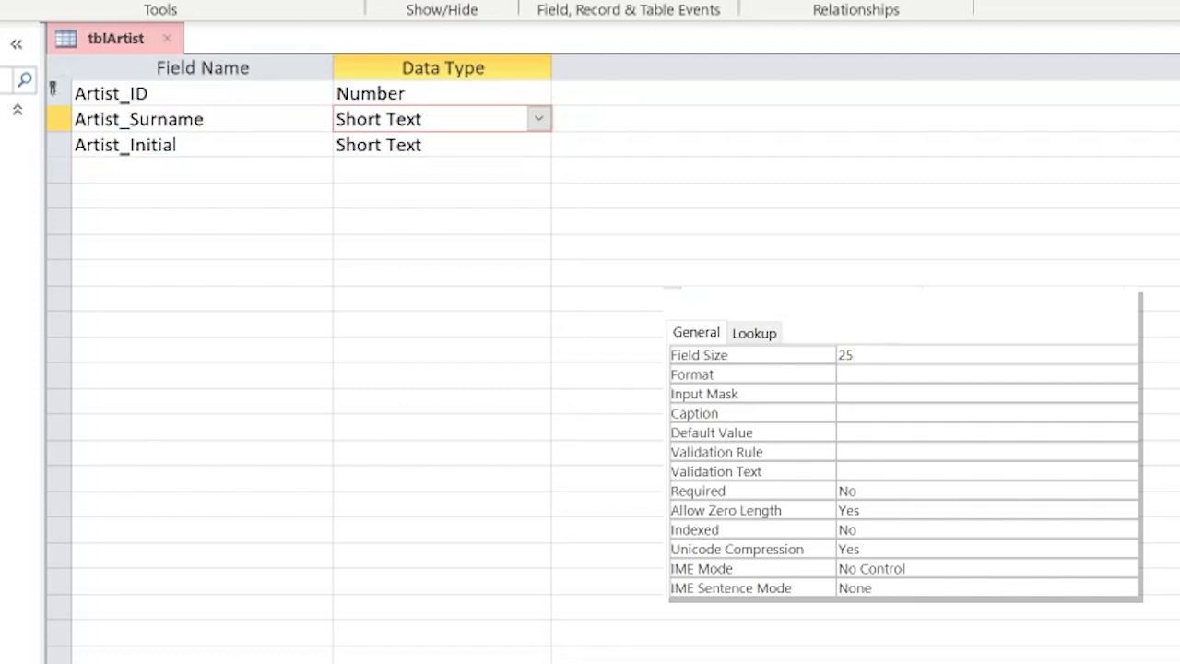
Set the field size of Artist_Initial to 1, and close tblArtist with its design changes saved.
click(446, 145)
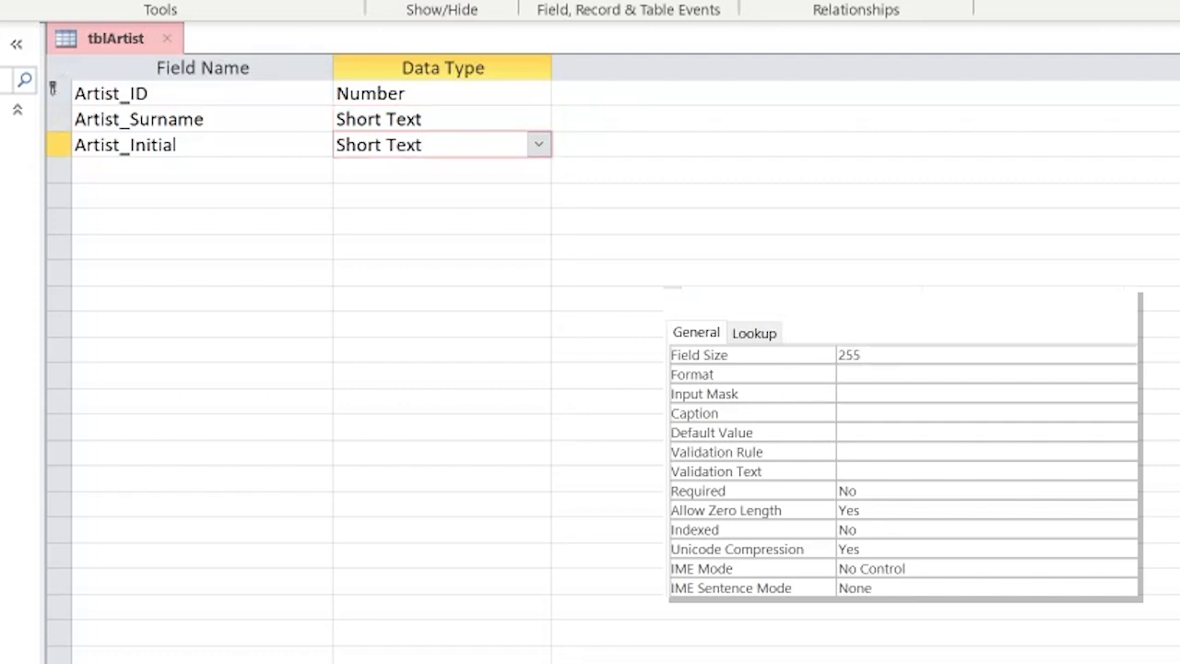
double_click(850, 355)
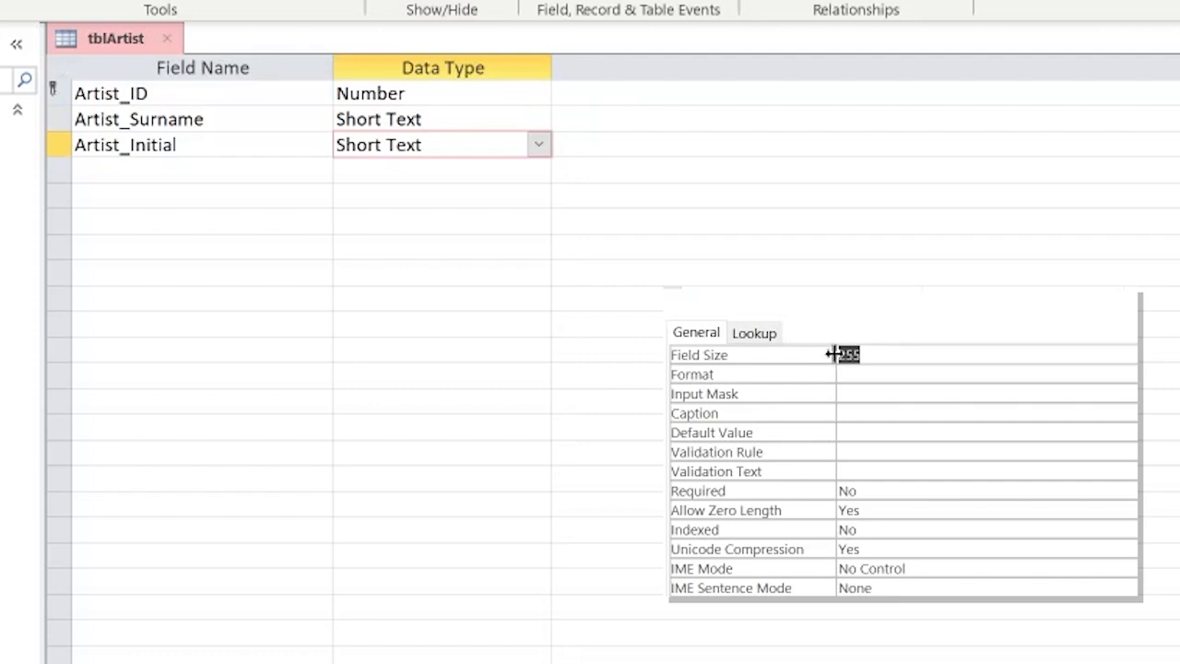
text(1)
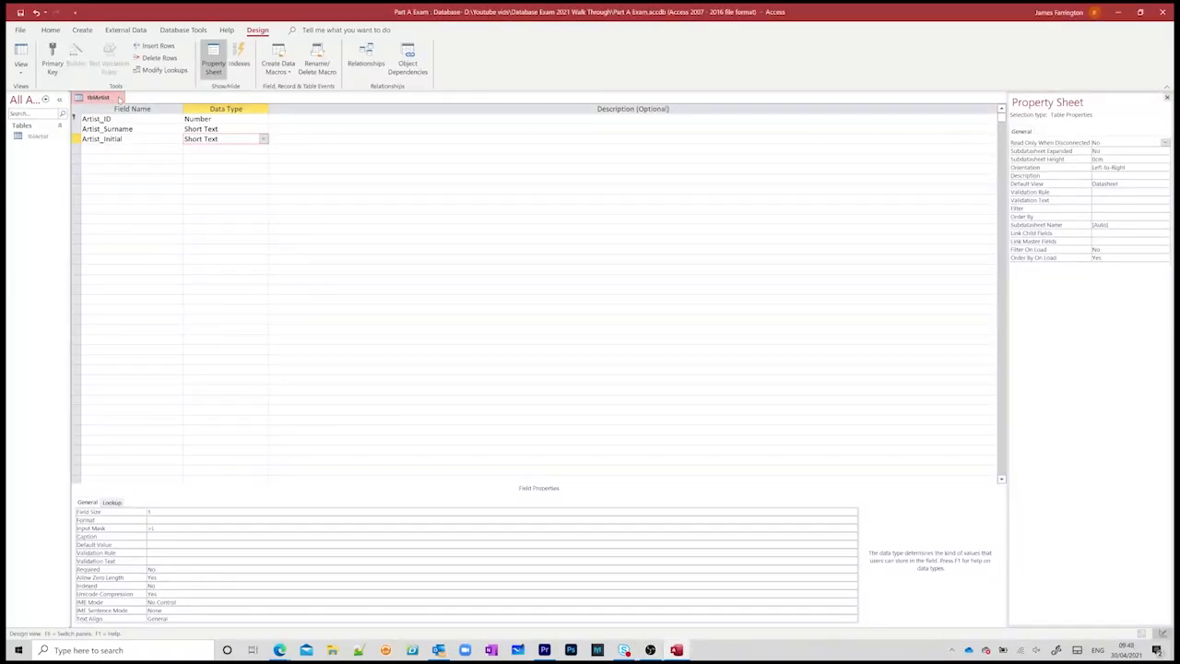
click(119, 97)
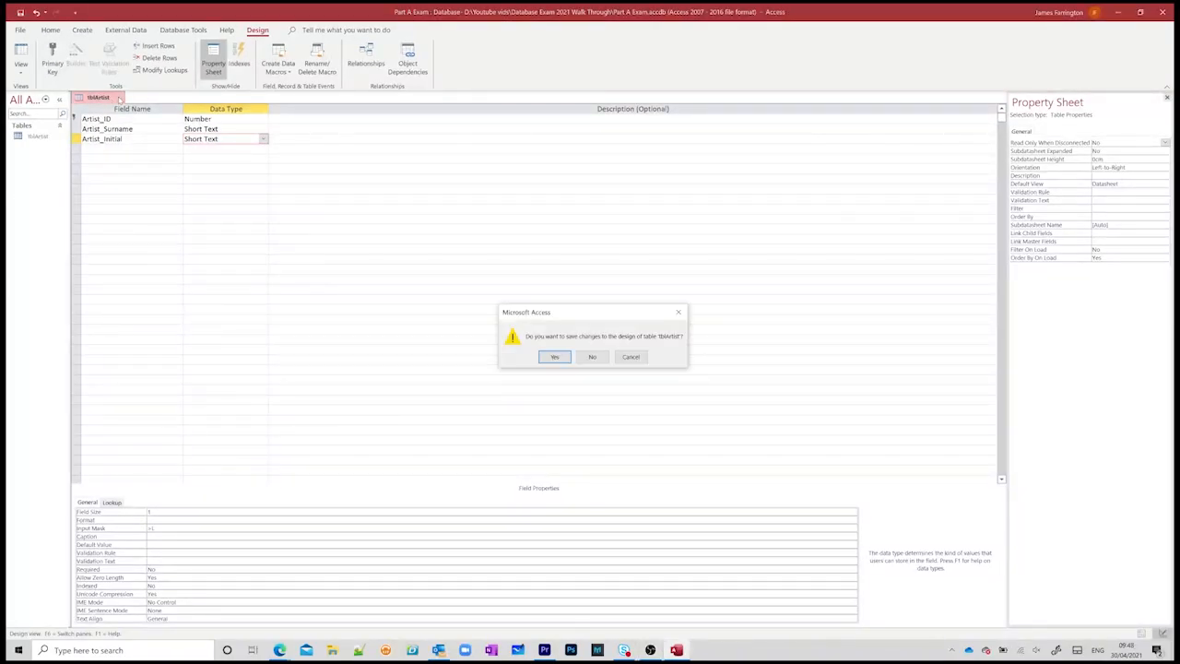
click(555, 357)
Create a new table in Design view with a first field named Gallery_ID of data type Number.
click(82, 29)
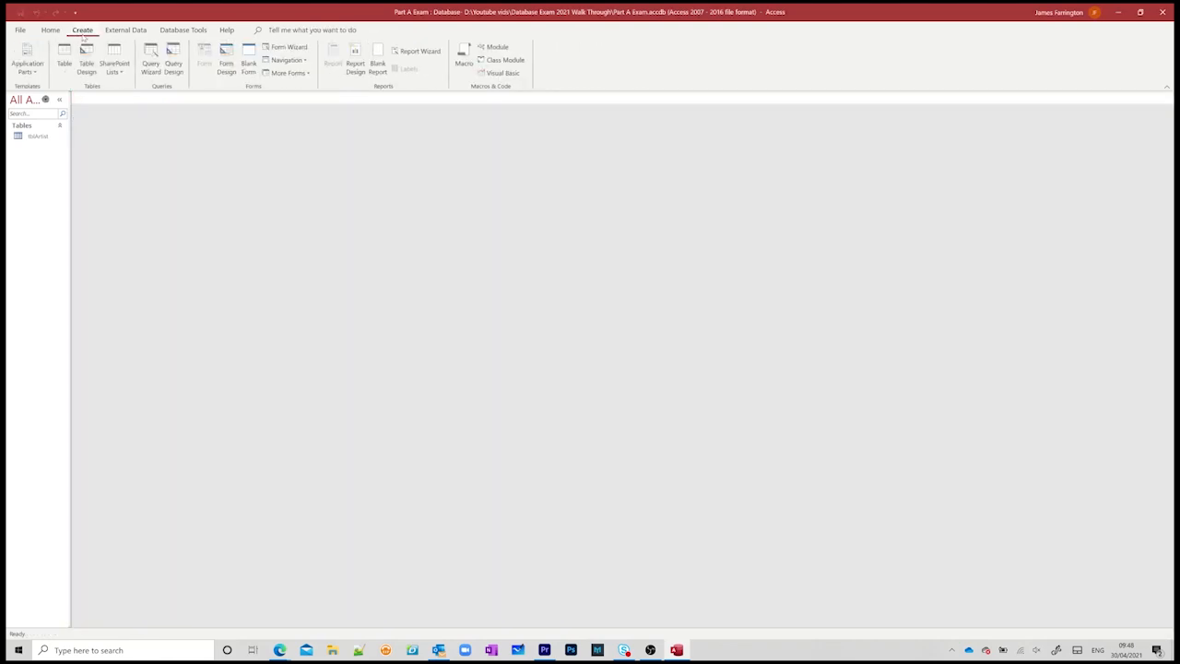
click(84, 66)
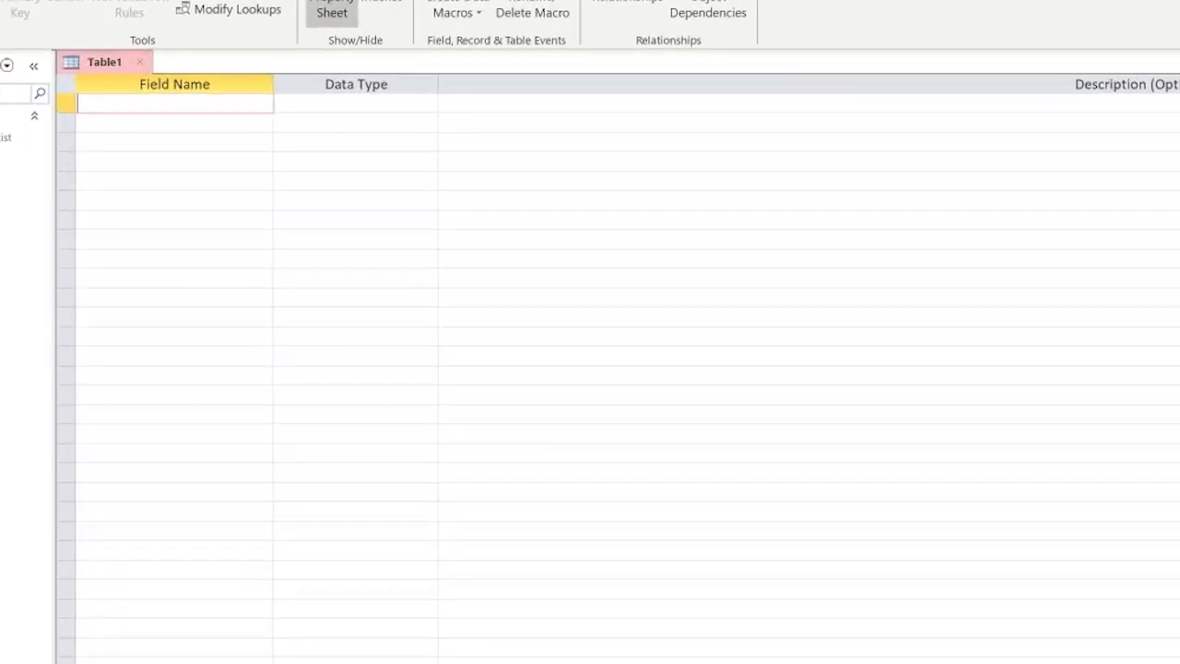
text(G)
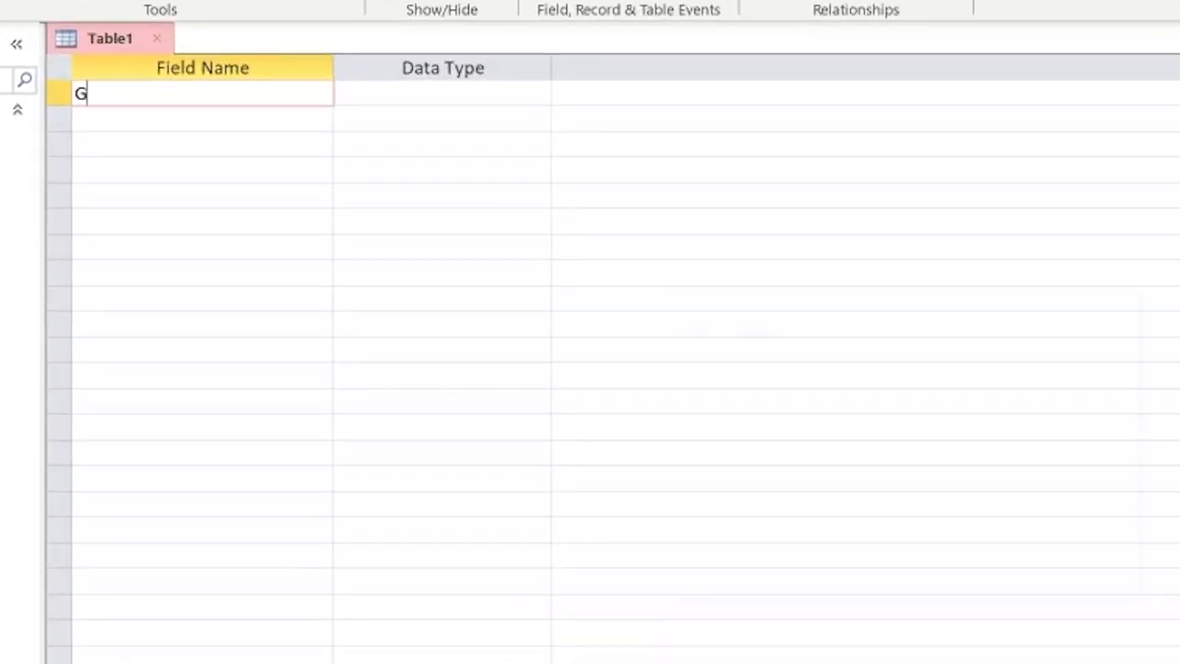
text(all)
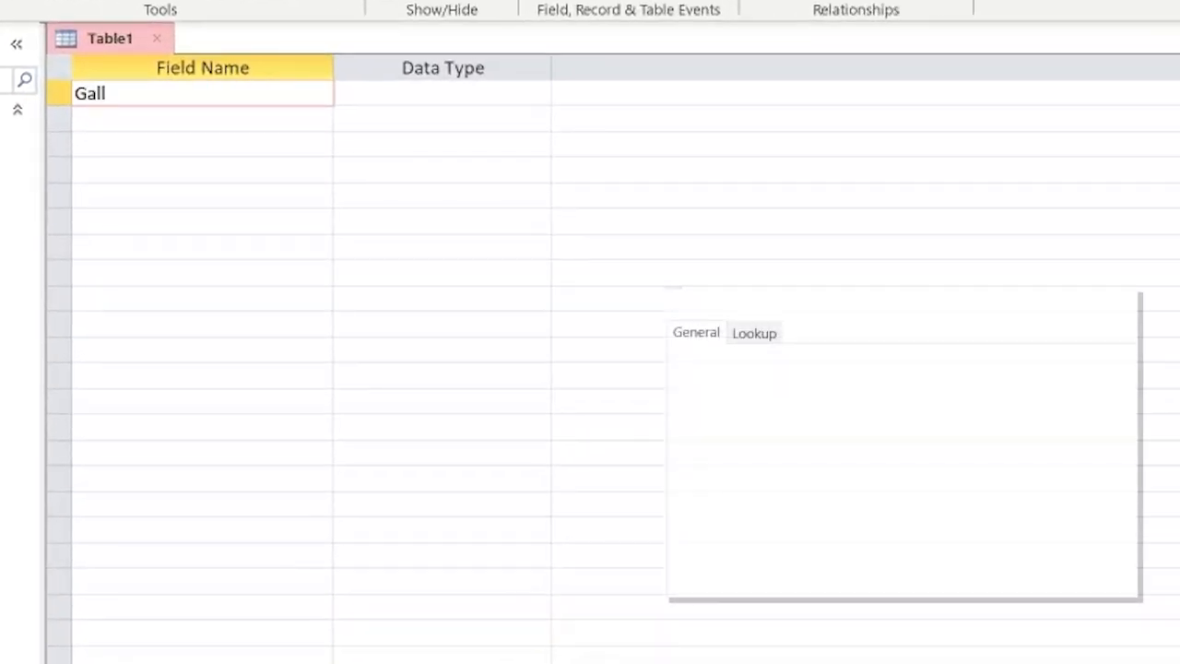
text(ery_ID)
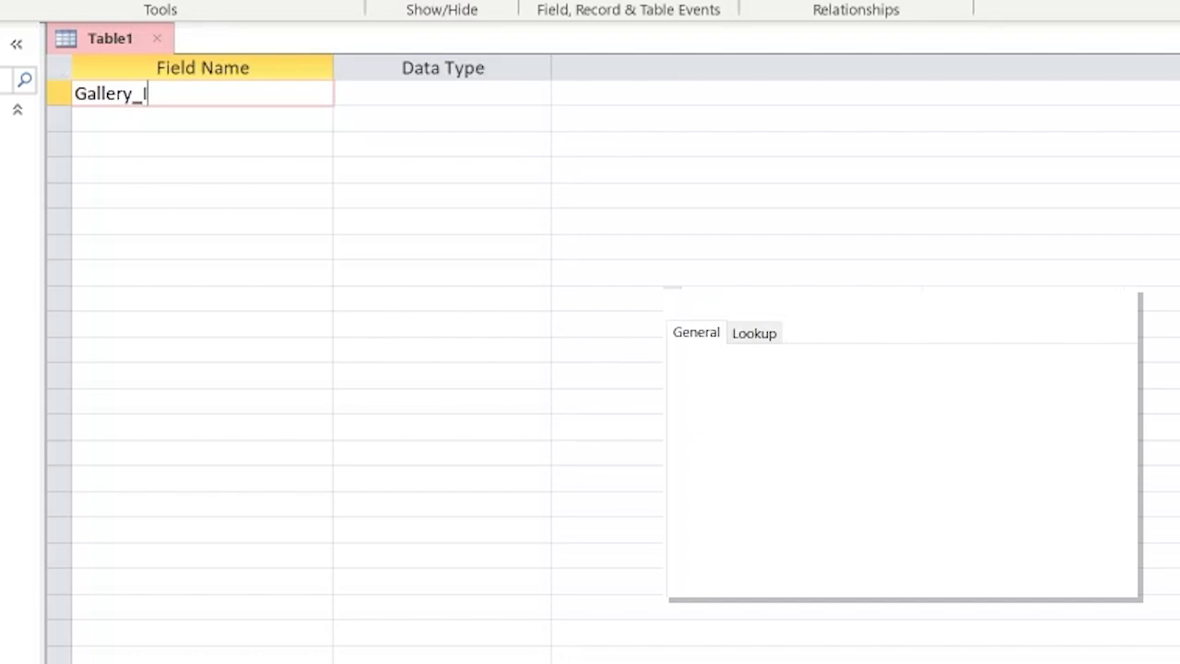
key(Tab)
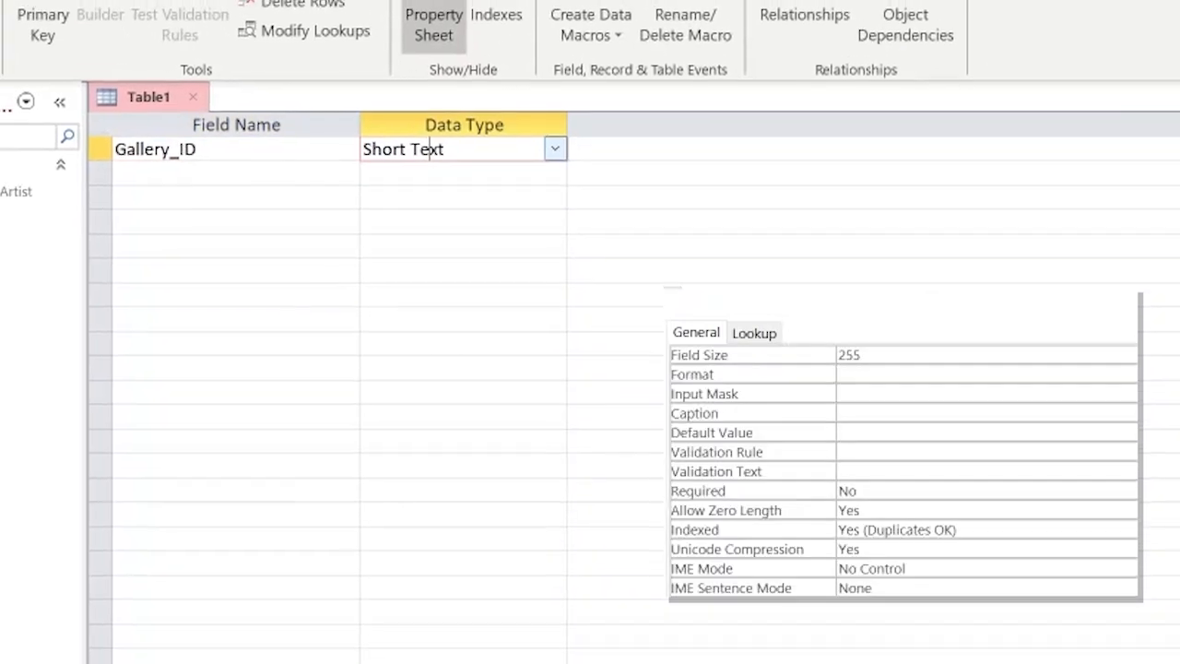
click(551, 130)
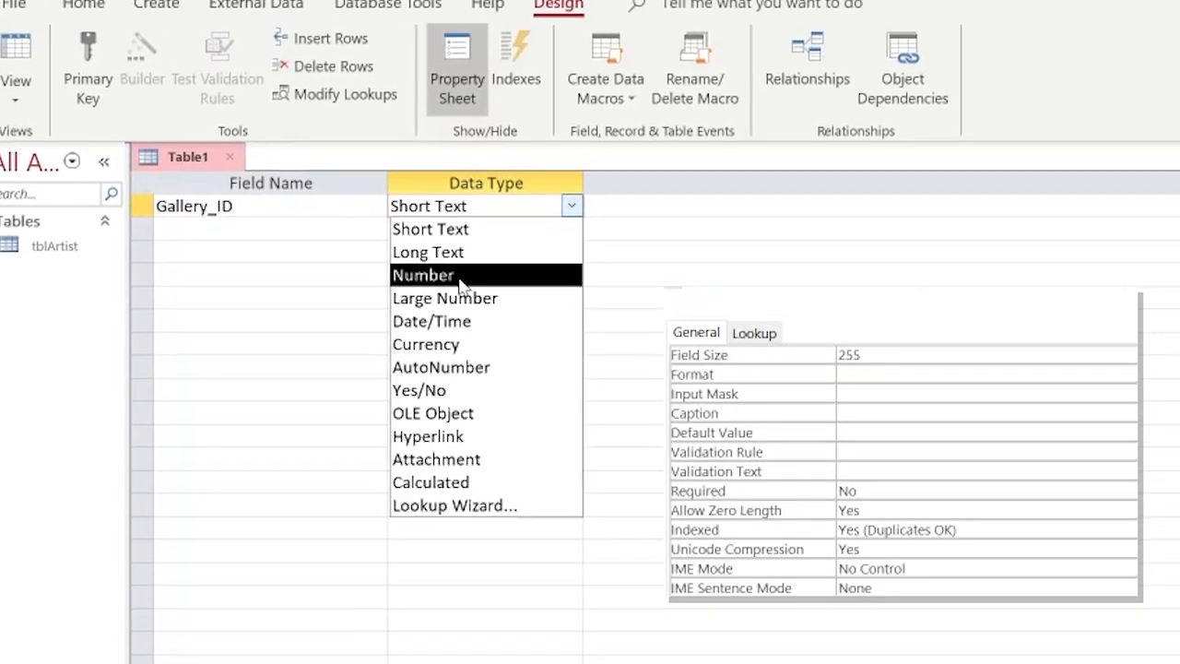
click(459, 277)
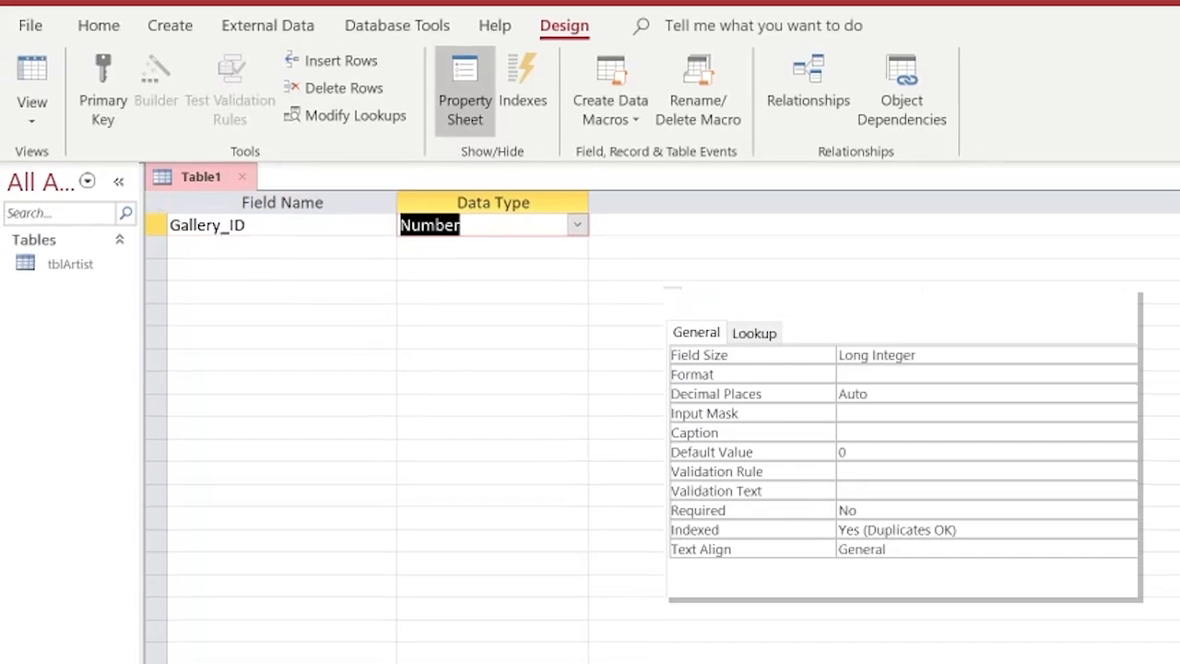
key(Tab)
key(Tab)
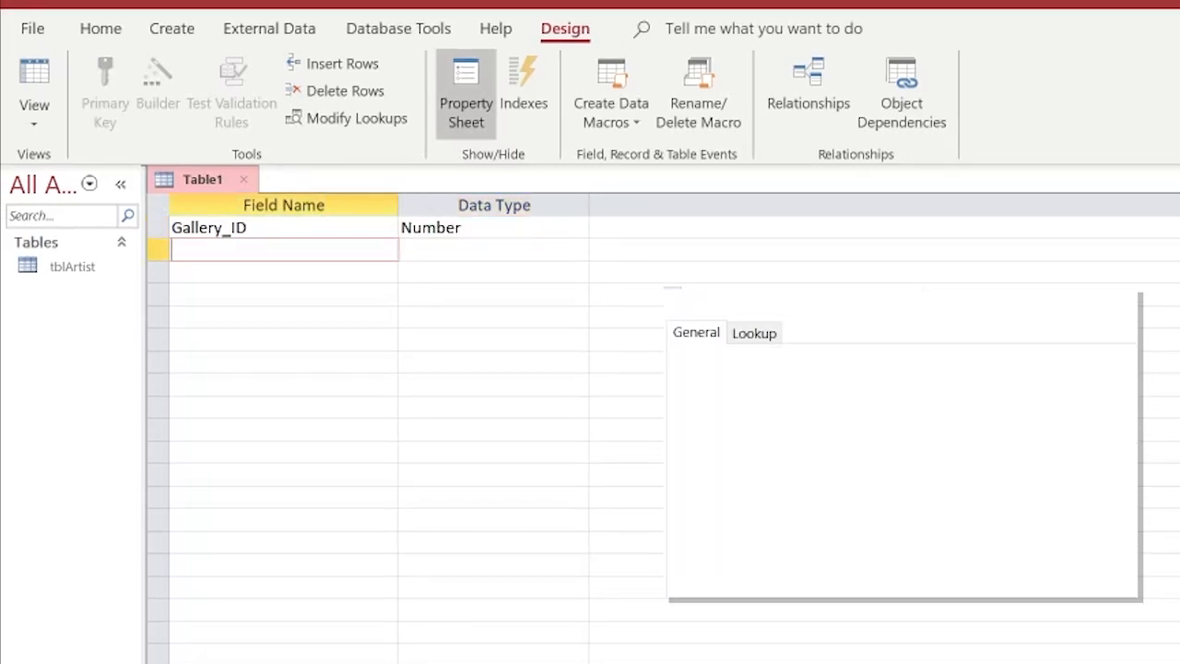
Make Gallery_ID the primary key and add a second field named Gallery with the Short Text data type.
click(154, 232)
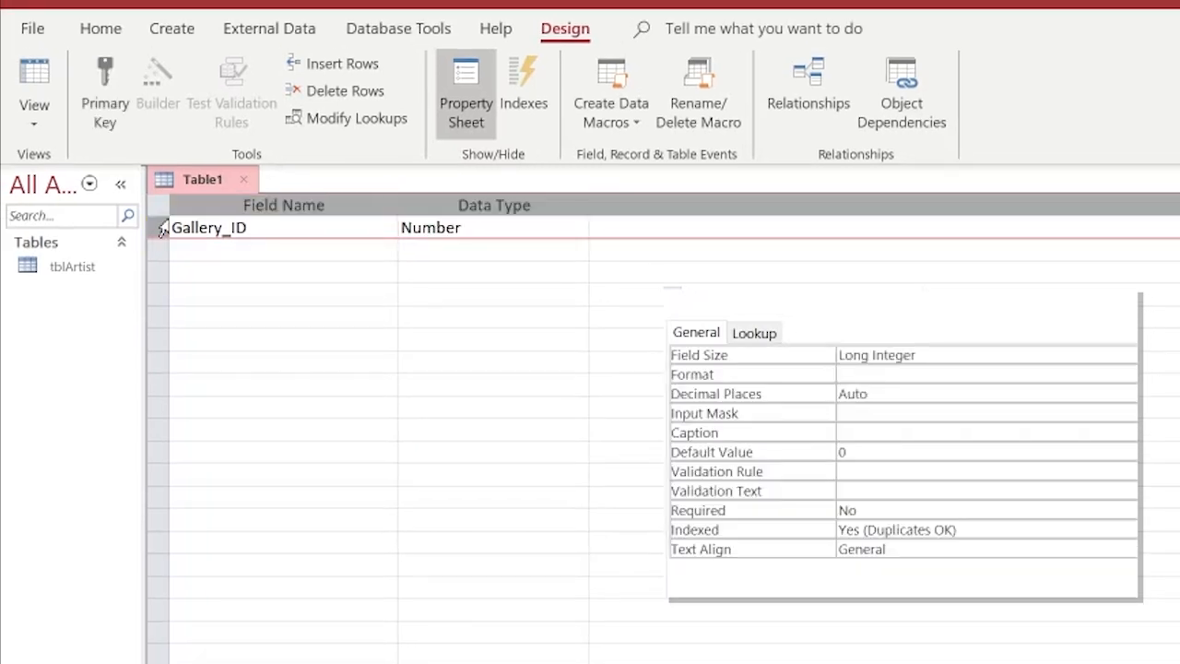
click(111, 92)
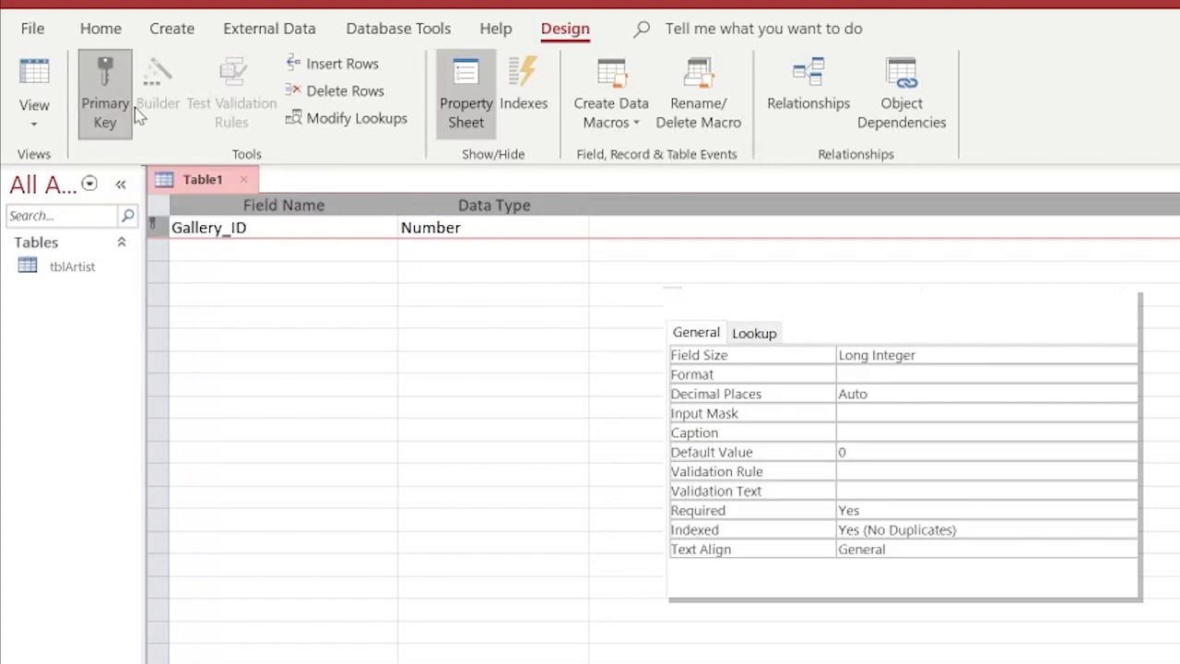
click(219, 250)
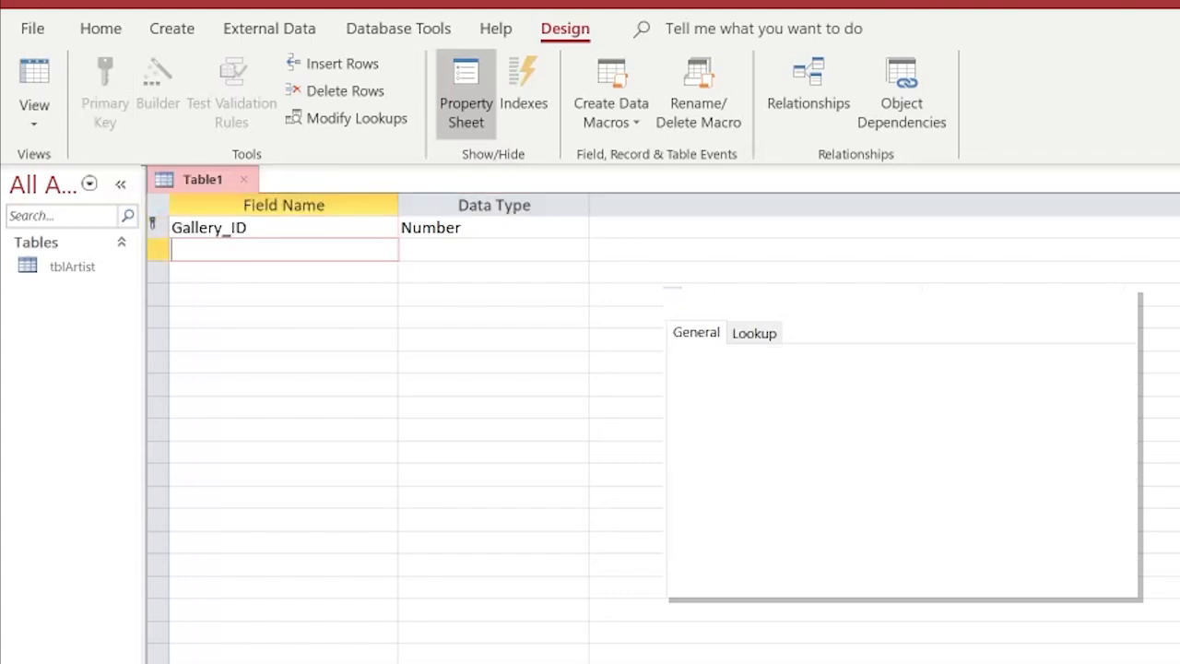
text(Gallery)
key(Tab)
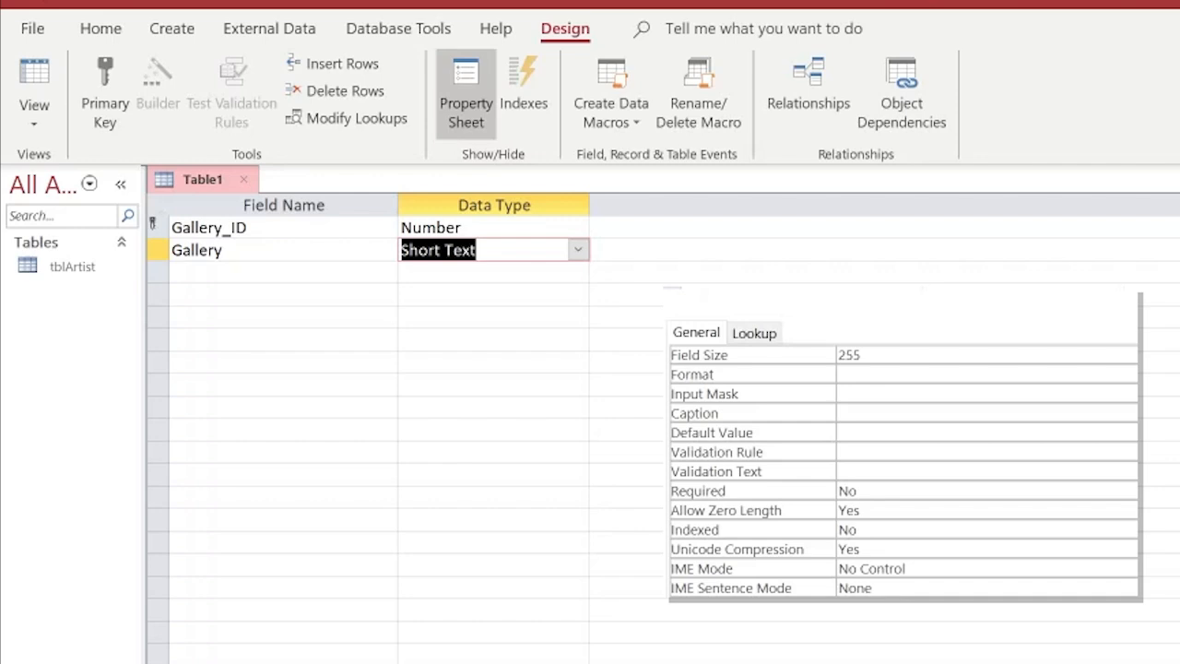
key(Tab)
key(Tab)
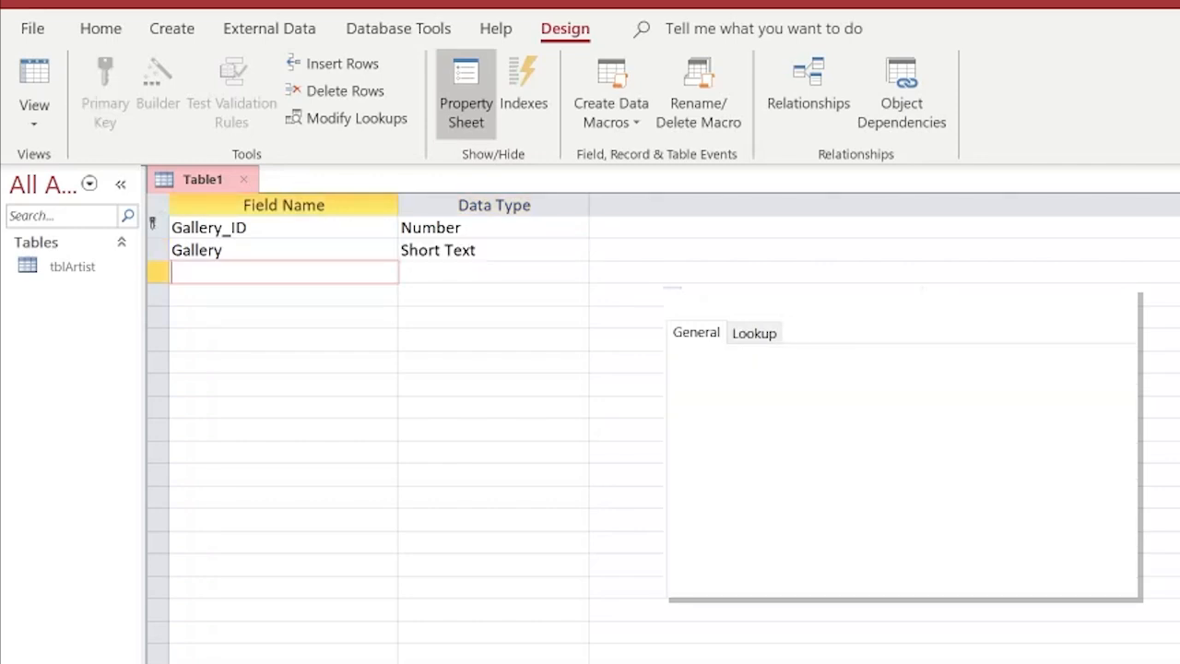
Add a third field named Gallery_Type_ID with the Number data type, and save the table as tblGallery.
text(Gallery_Type_)
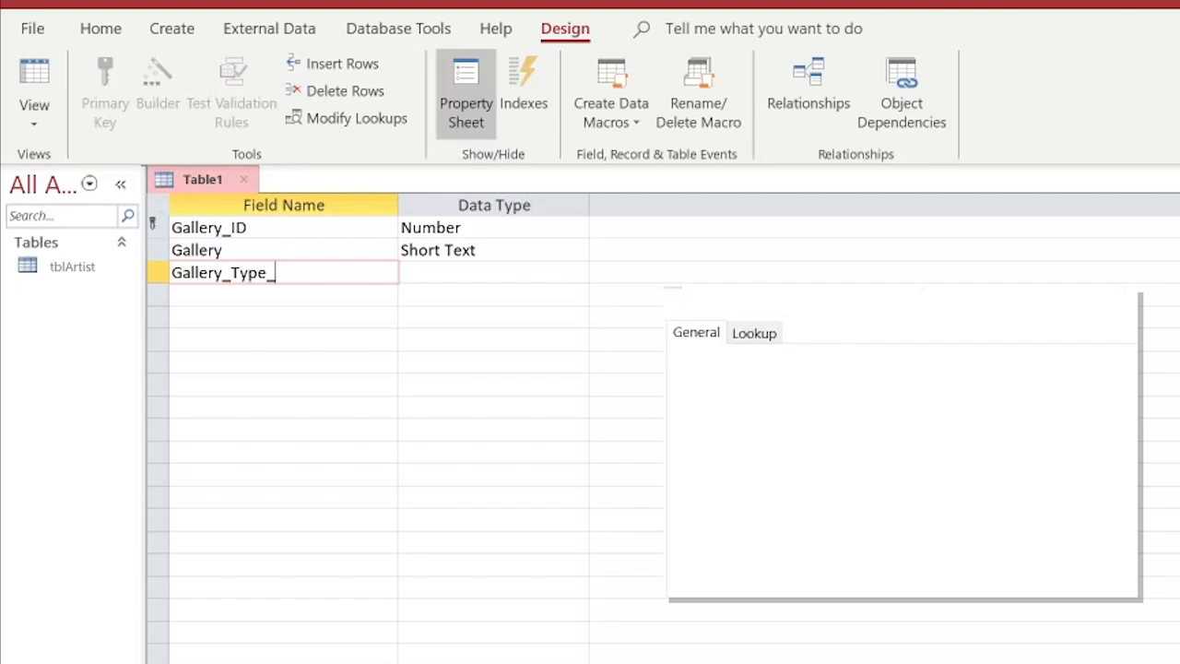
text(ID)
key(Tab)
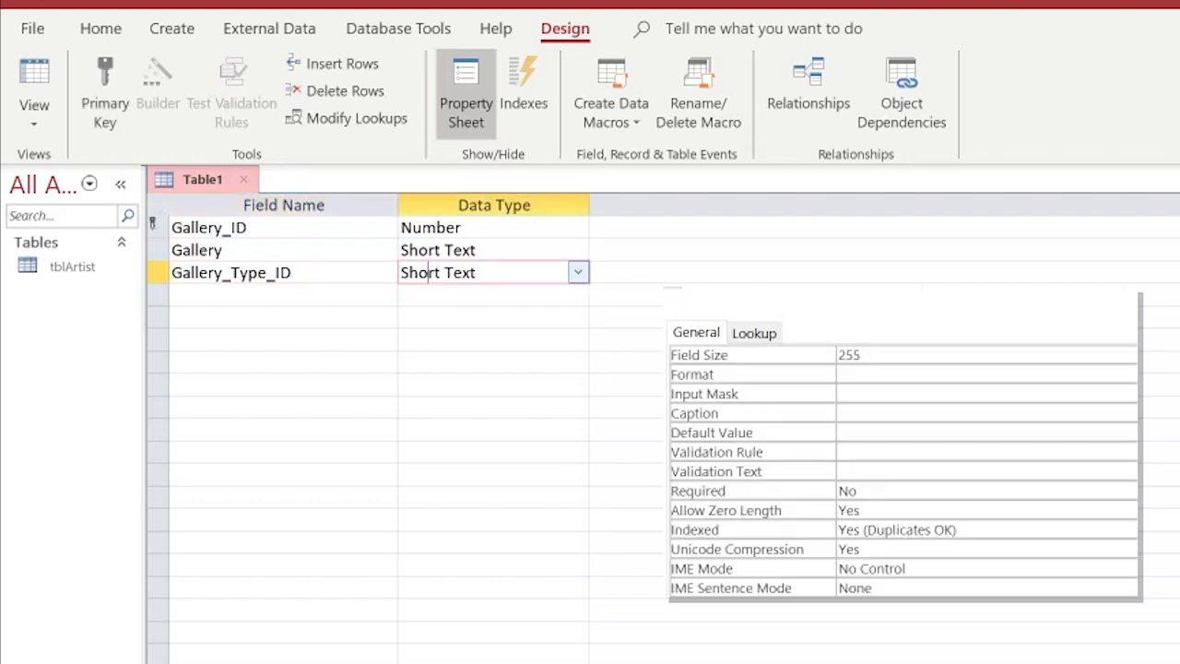
click(579, 273)
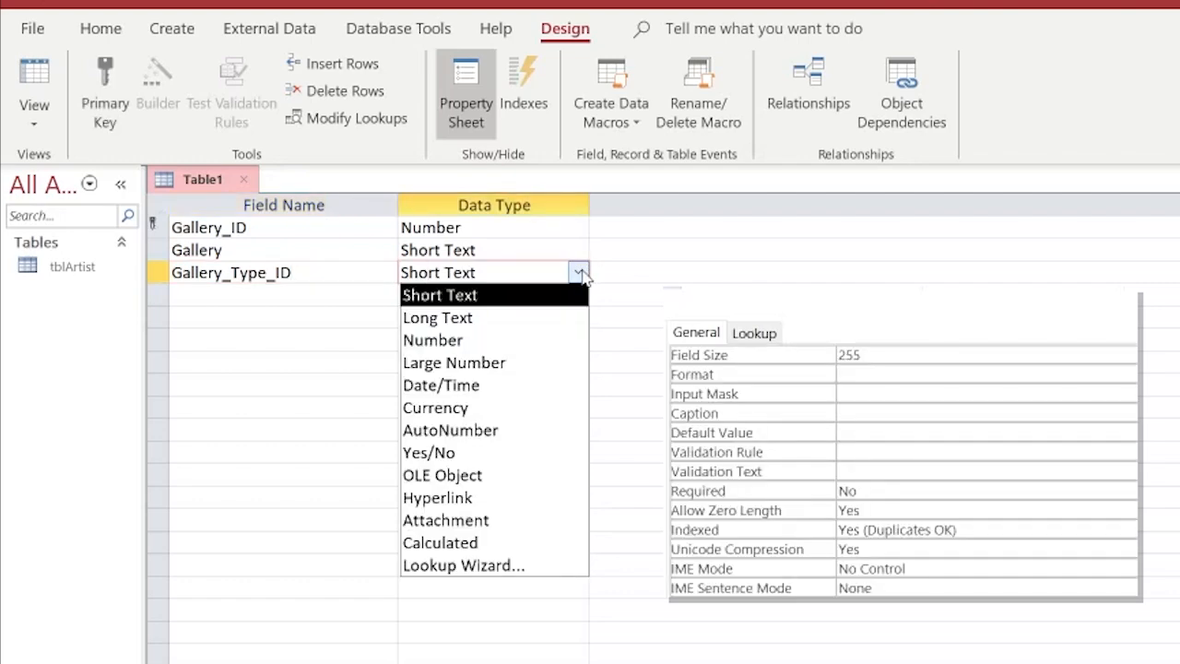
click(492, 339)
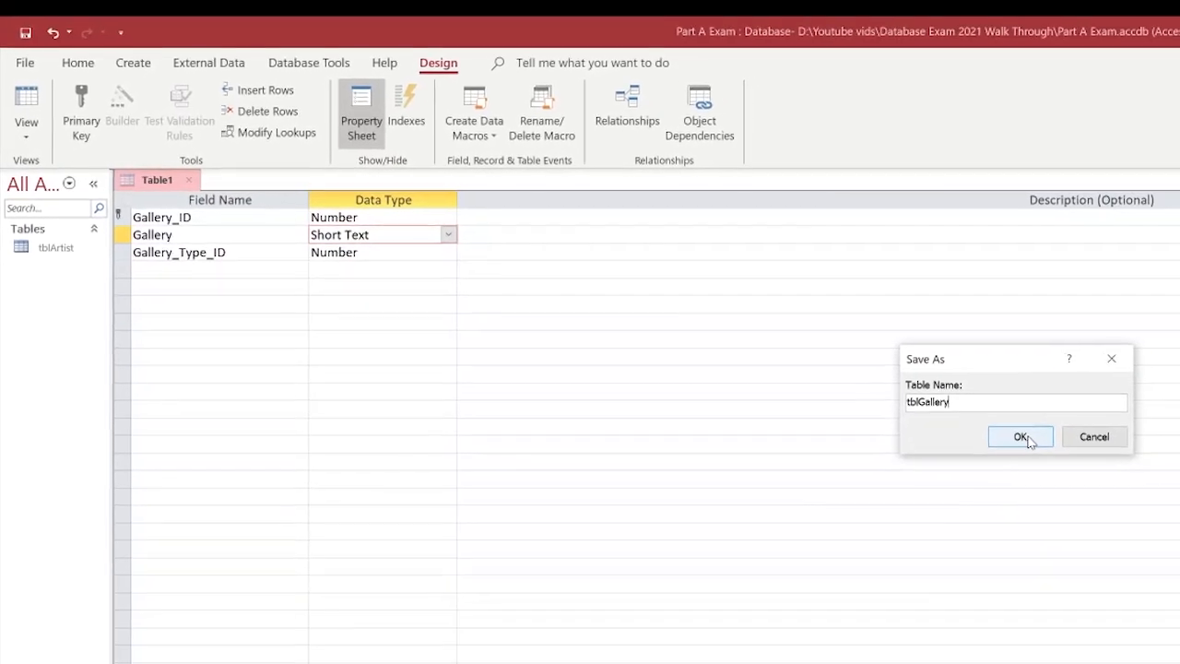
click(996, 431)
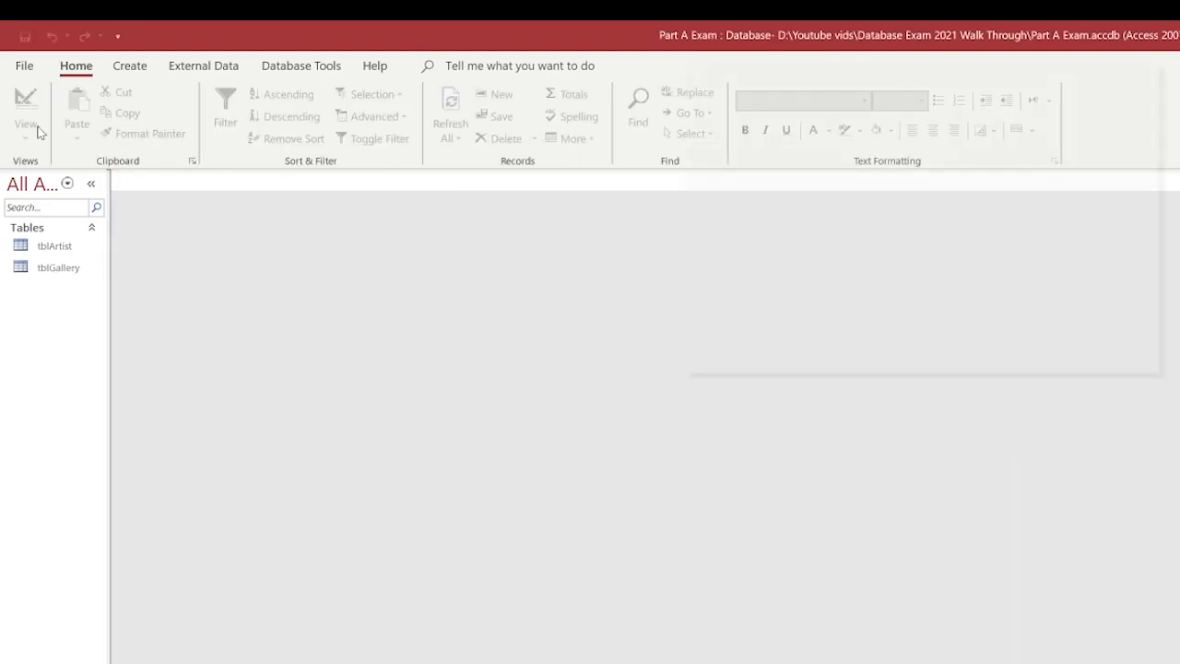
Create a new table in Design view with a first field named Gallery_Type_ID of data type Number.
click(126, 73)
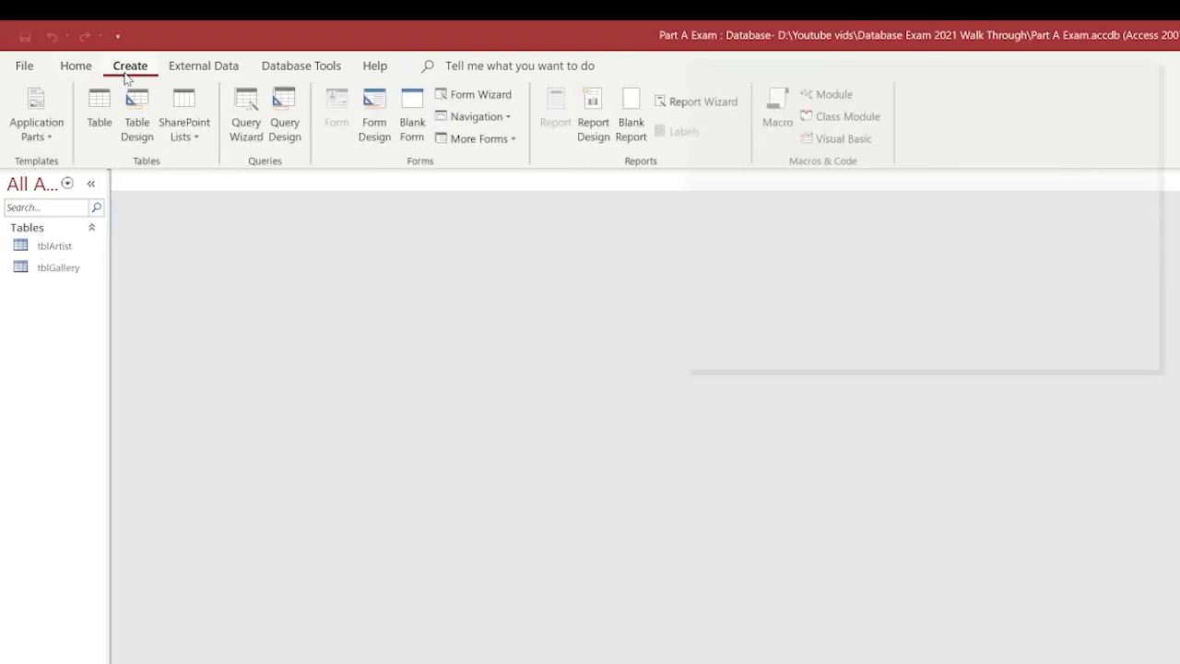
click(137, 122)
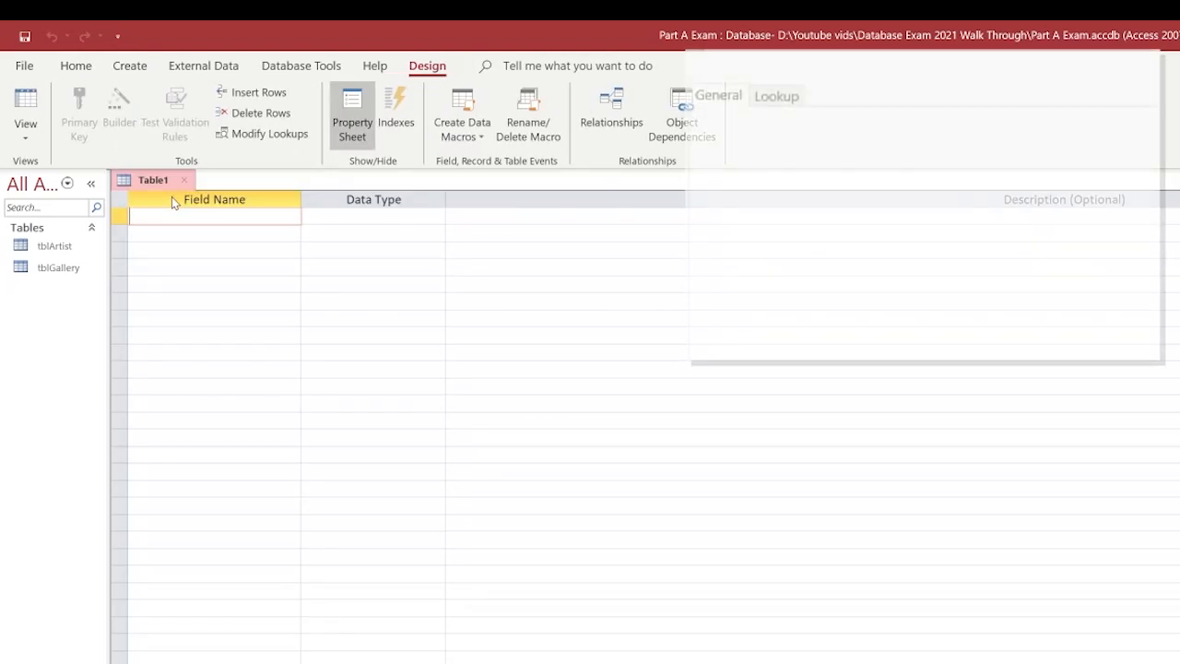
text(Gall)
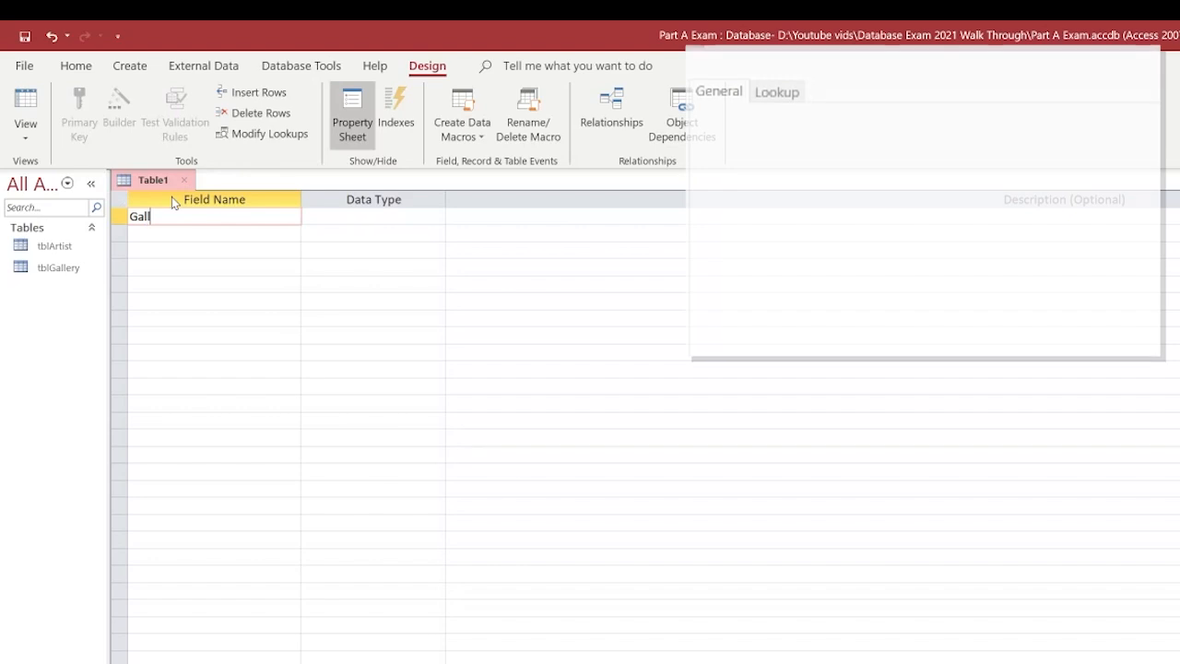
text(ery_)
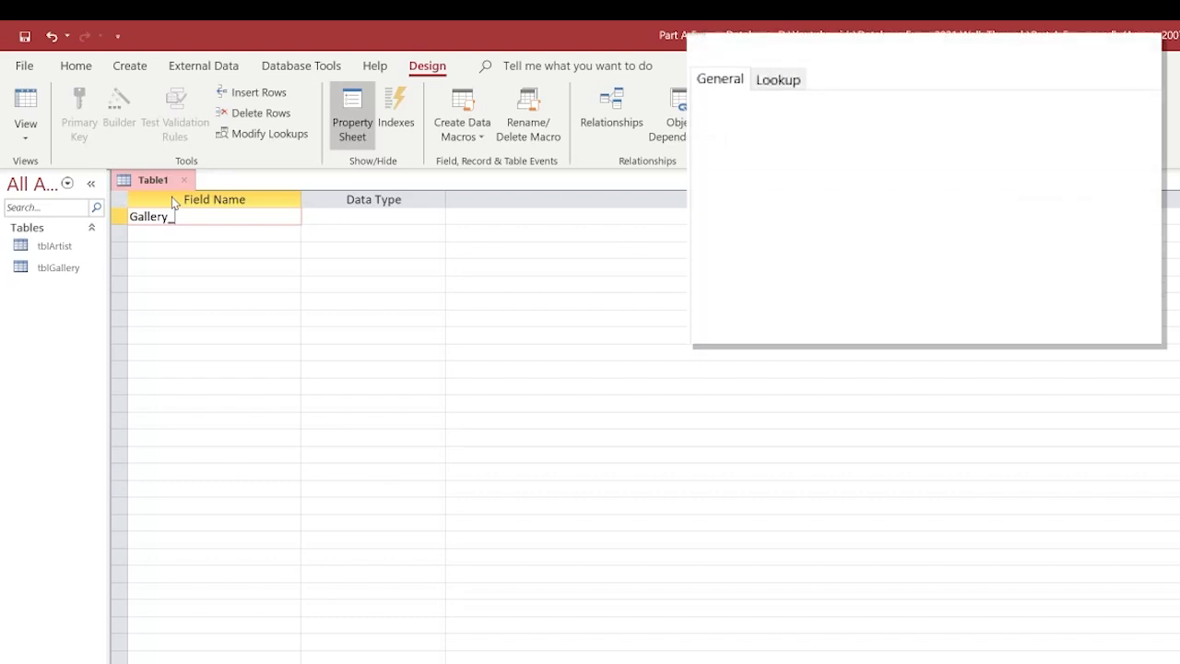
text(Type_)
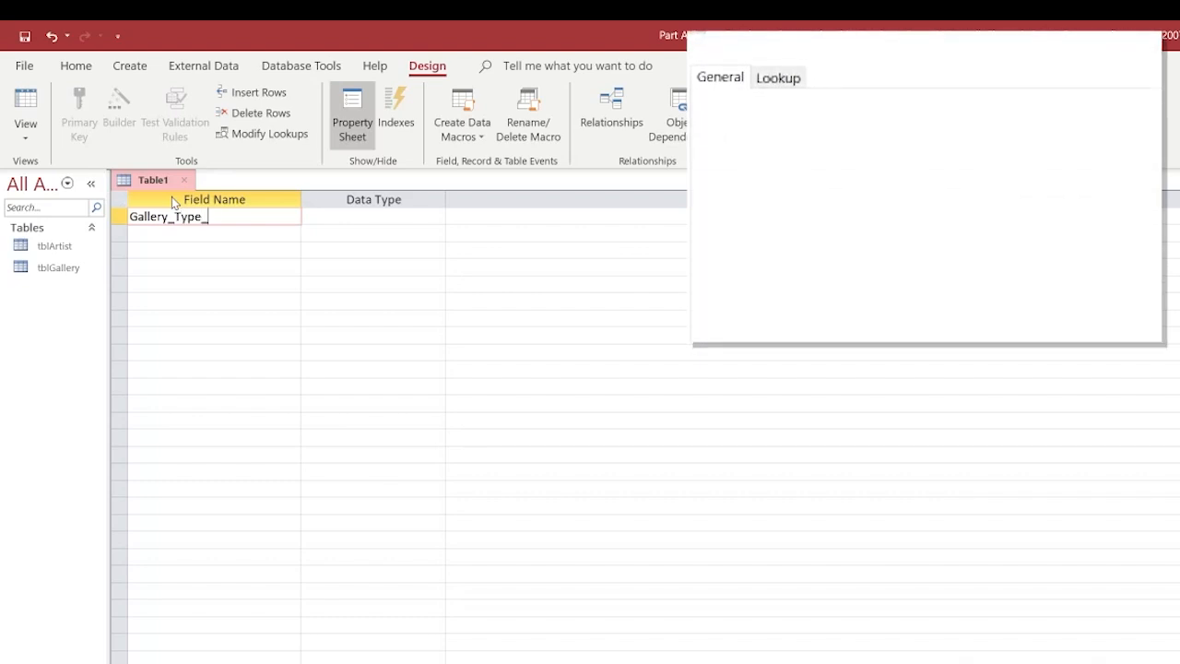
text(ID)
key(Tab)
click(437, 215)
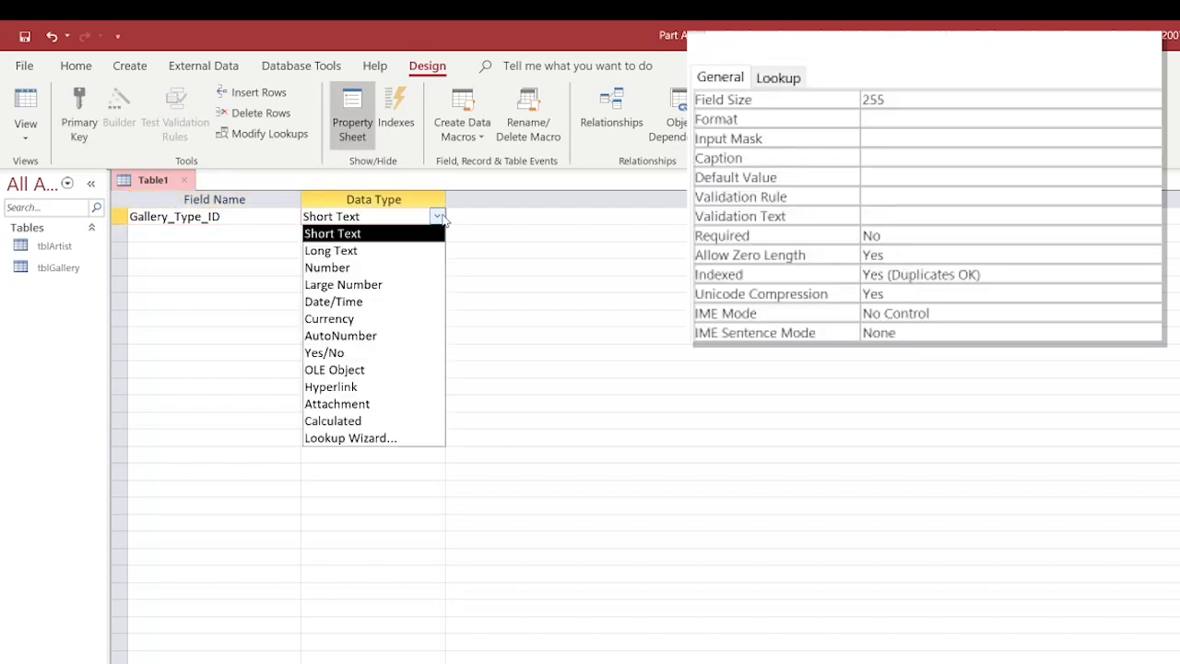
click(359, 270)
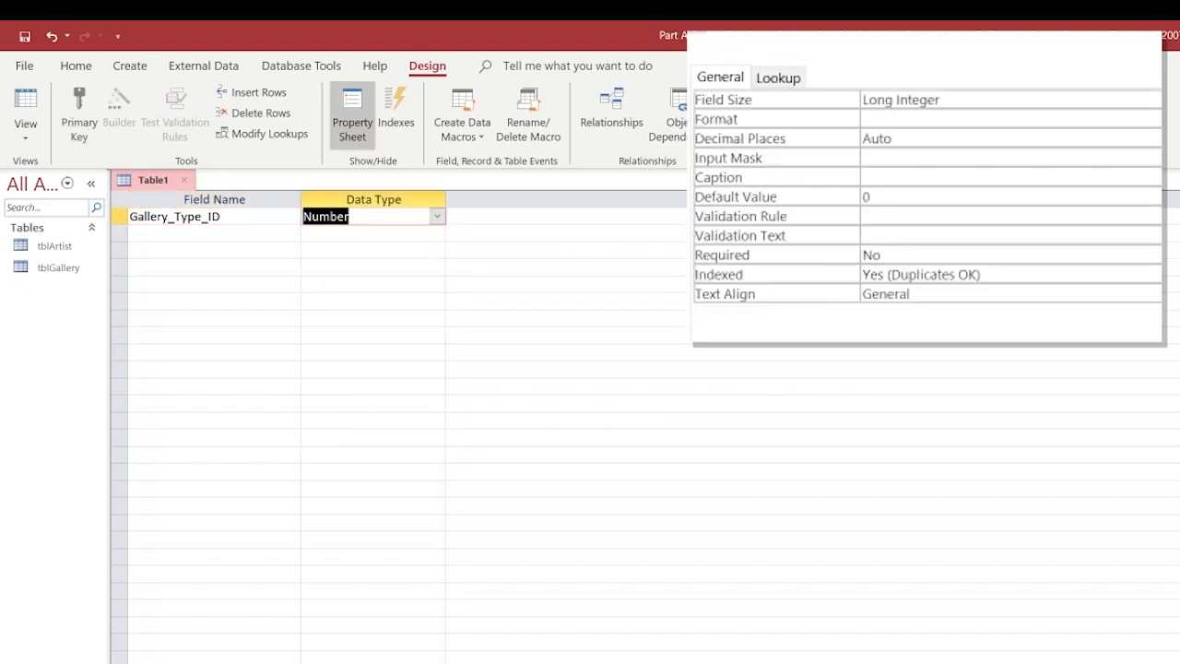
Add a second field named Gallery_Type with the Short Text data type.
click(214, 233)
text(Gallery_)
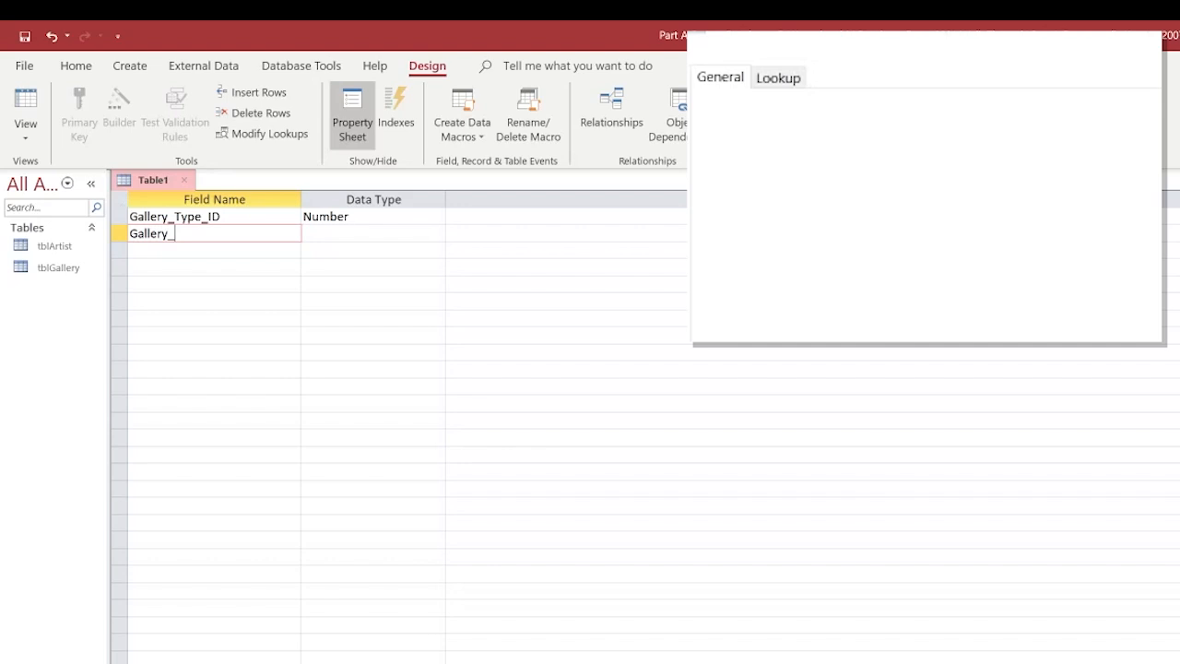
text(Type)
click(329, 233)
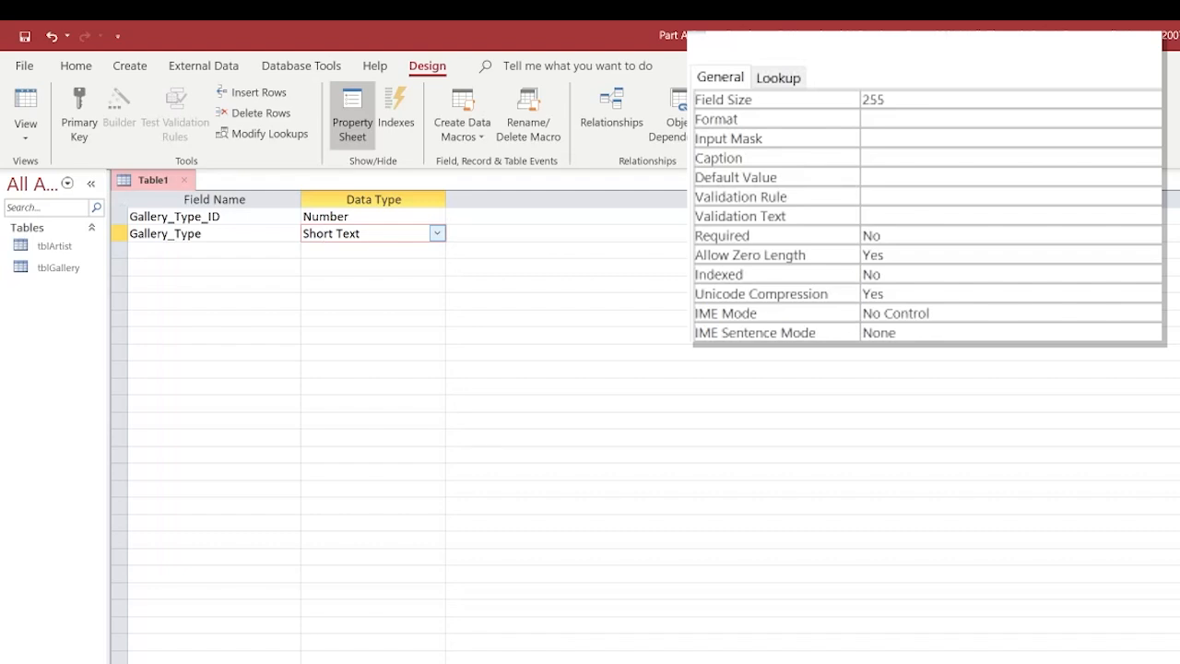
Make Gallery_Type a lookup field with the Lookup Wizard, using a self-entered one-column value list of Commercial and Combo.
click(437, 234)
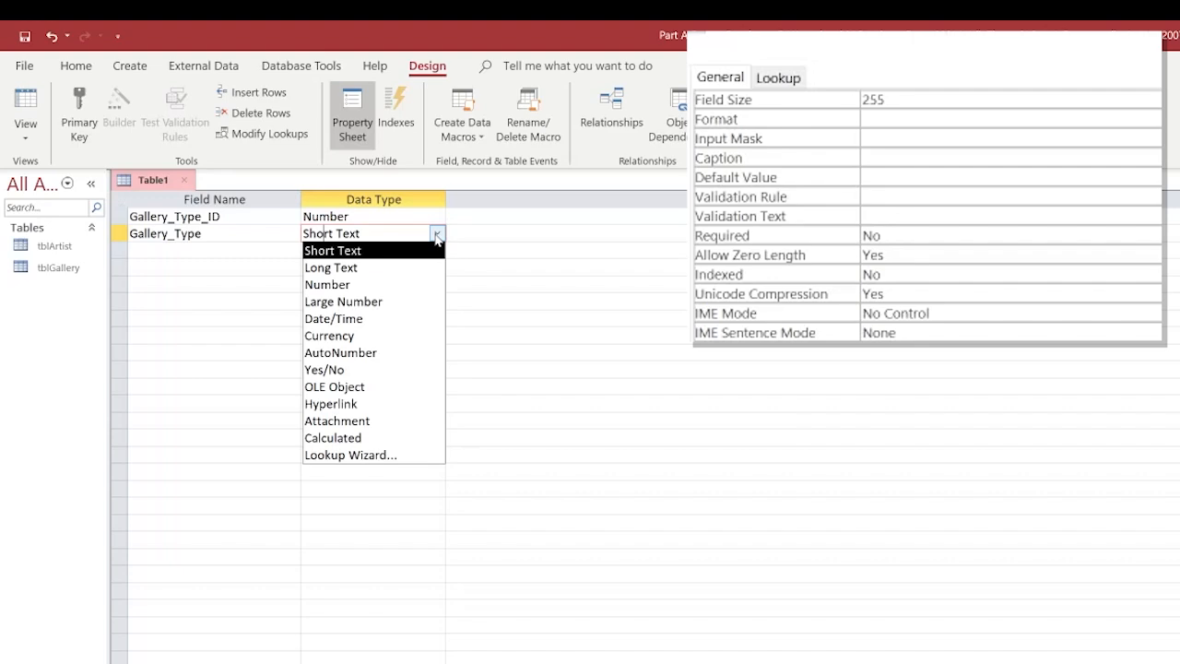
click(359, 461)
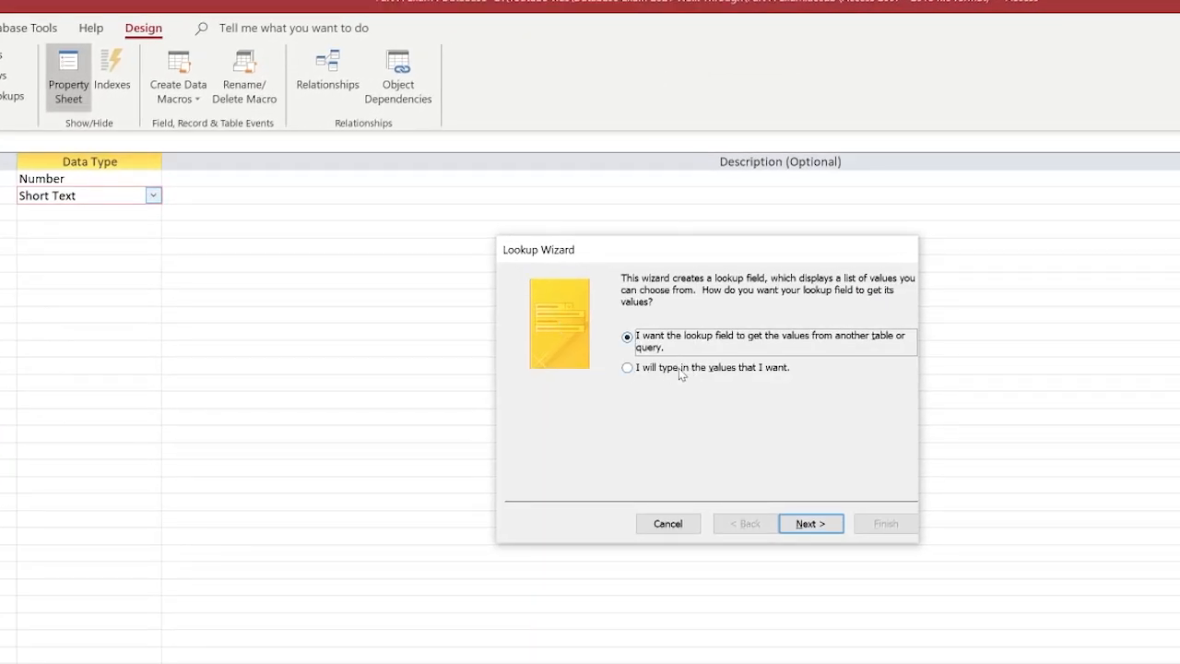
click(626, 368)
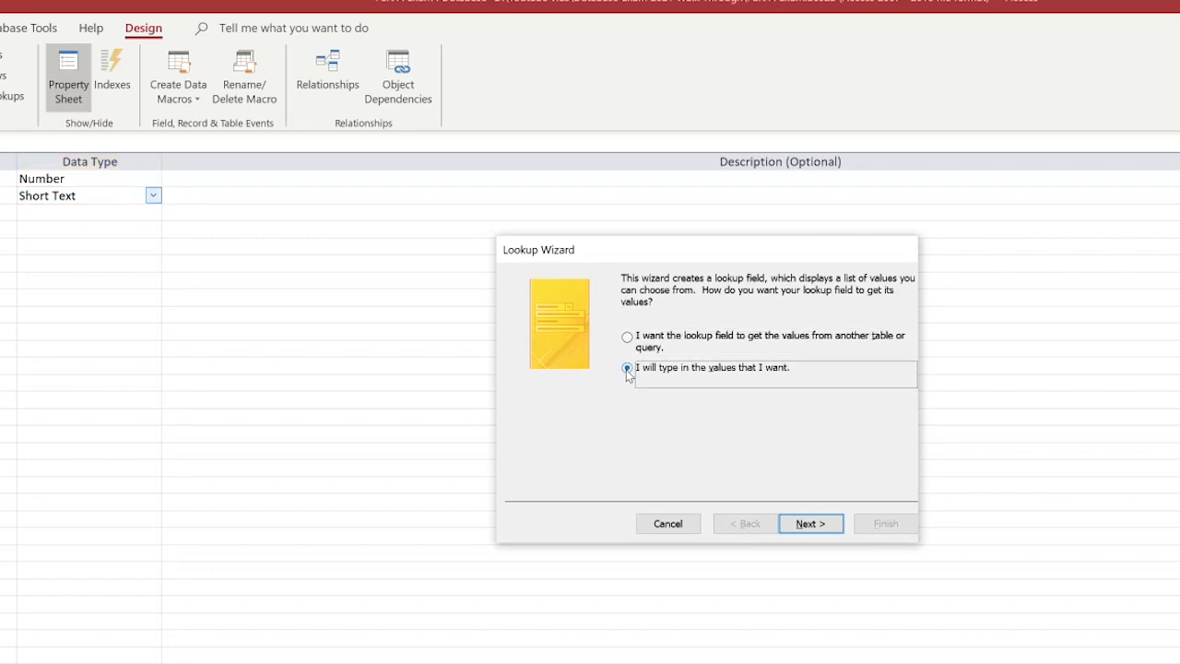
click(809, 525)
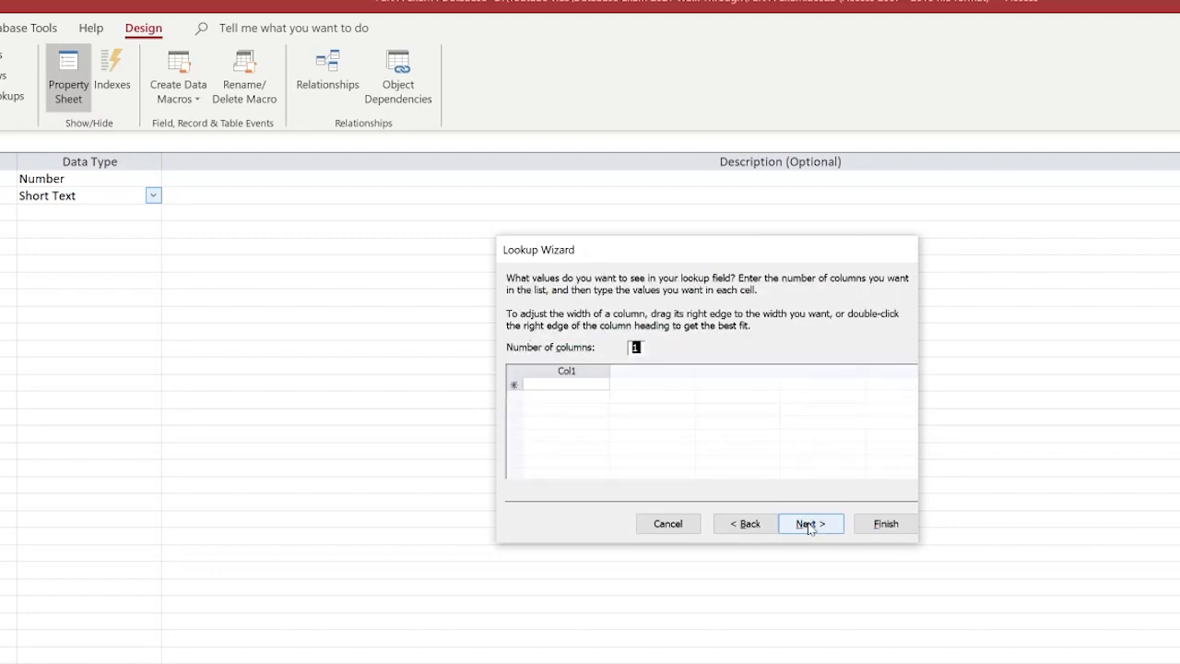
click(557, 385)
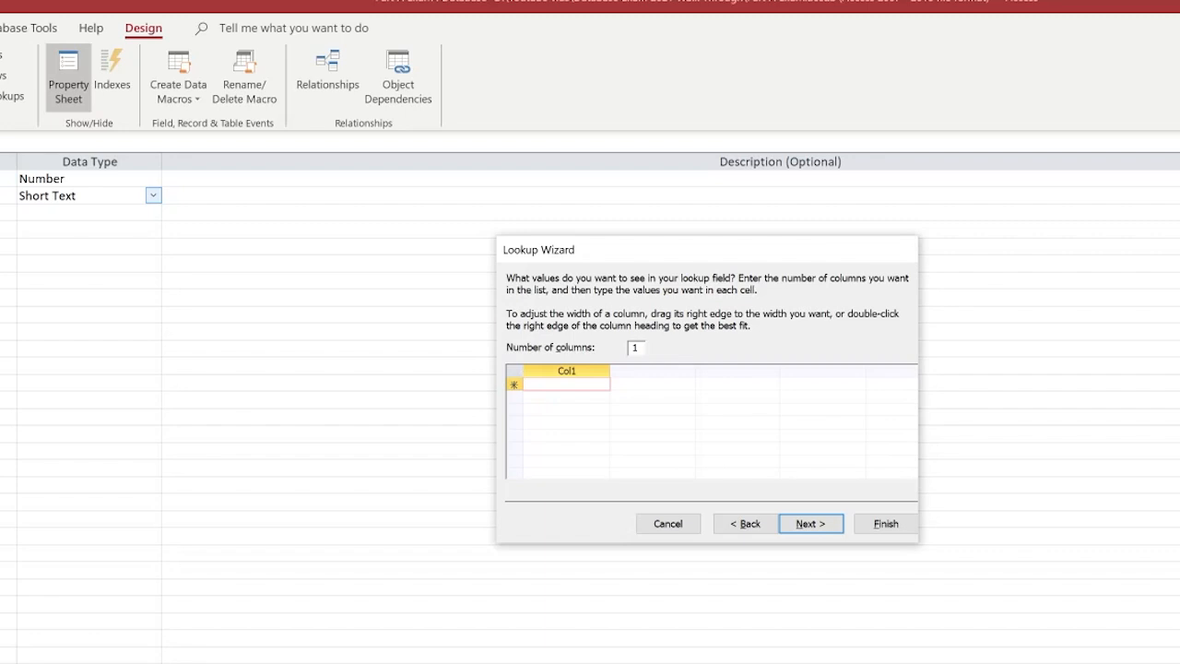
text(Com)
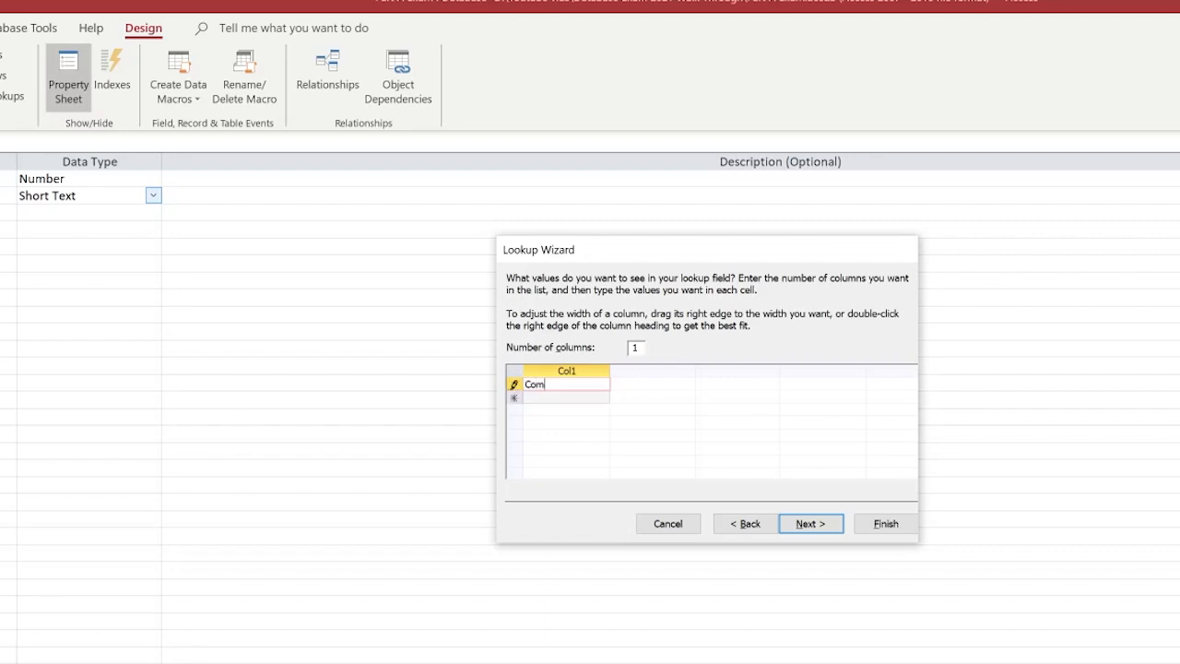
text(mercial)
key(Return)
text(Combo)
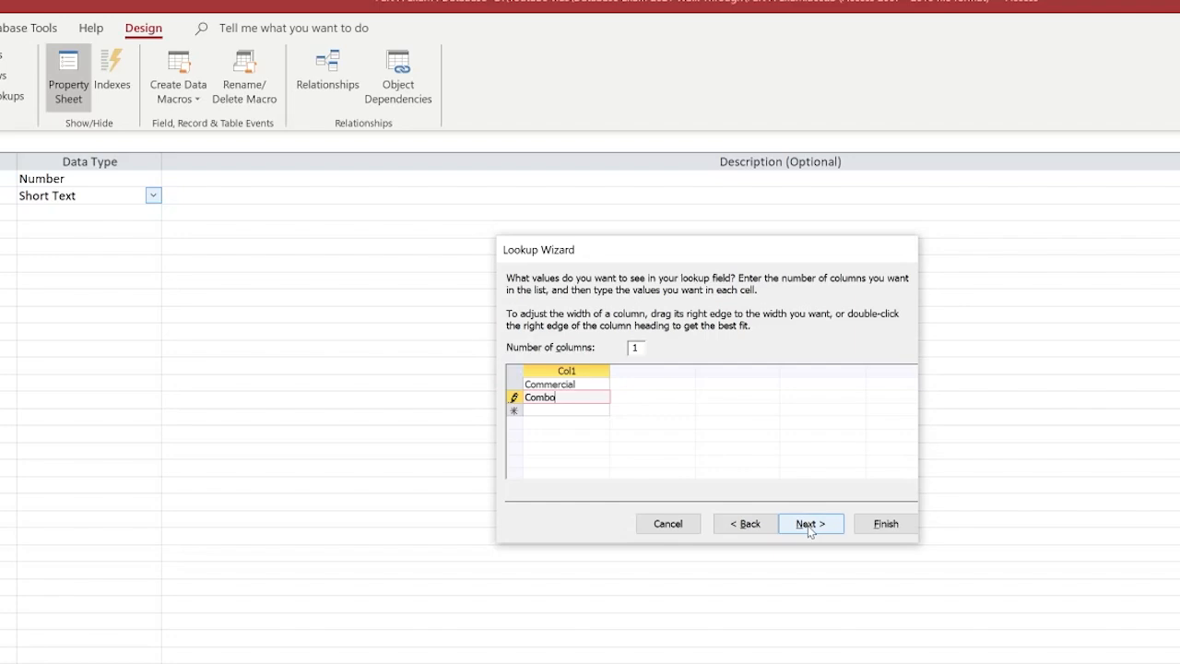
click(809, 526)
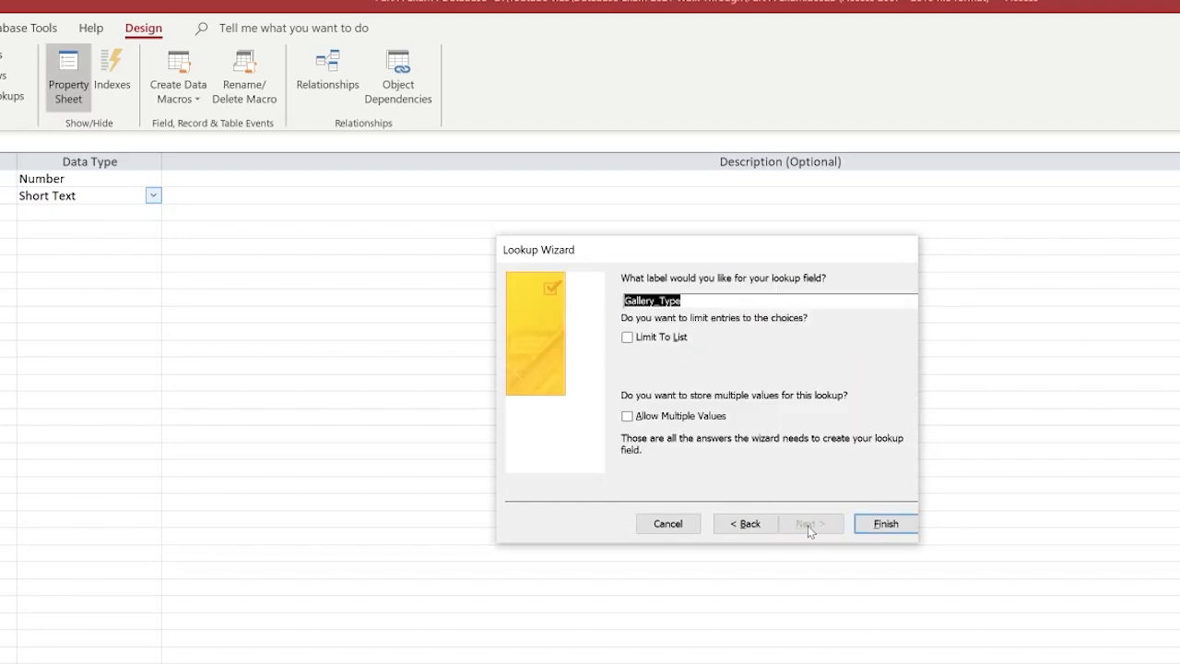
click(874, 528)
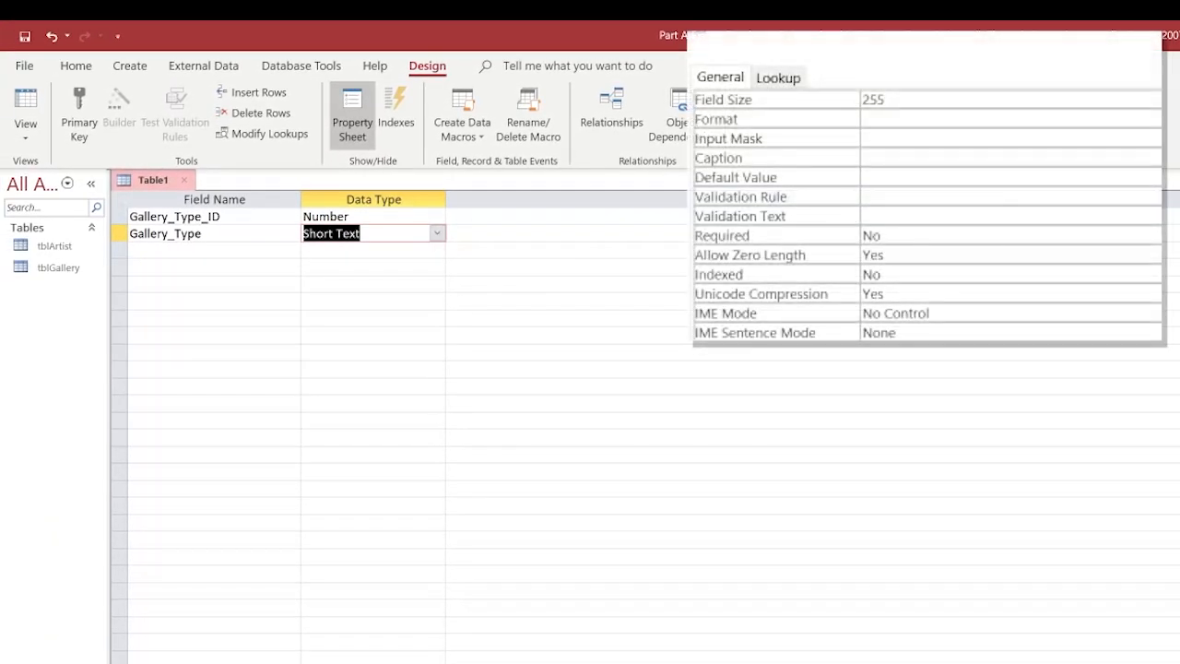
Make Gallery_Type_ID the primary key, and close the table, saving it as tblGalleryType.
click(119, 217)
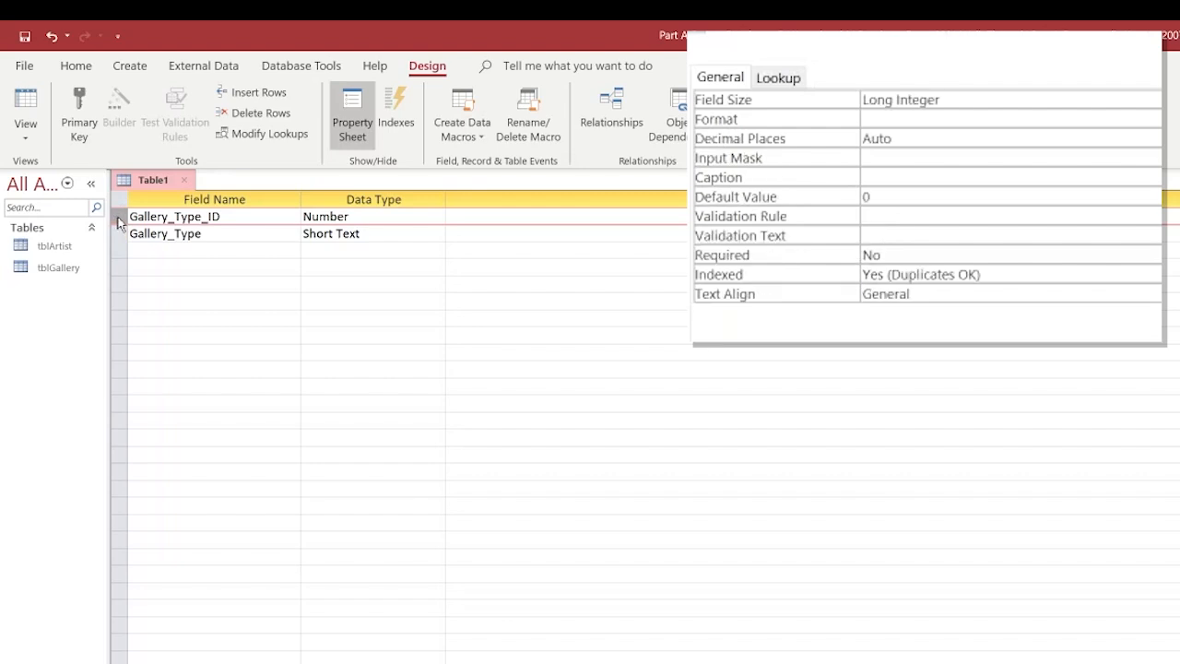
click(77, 114)
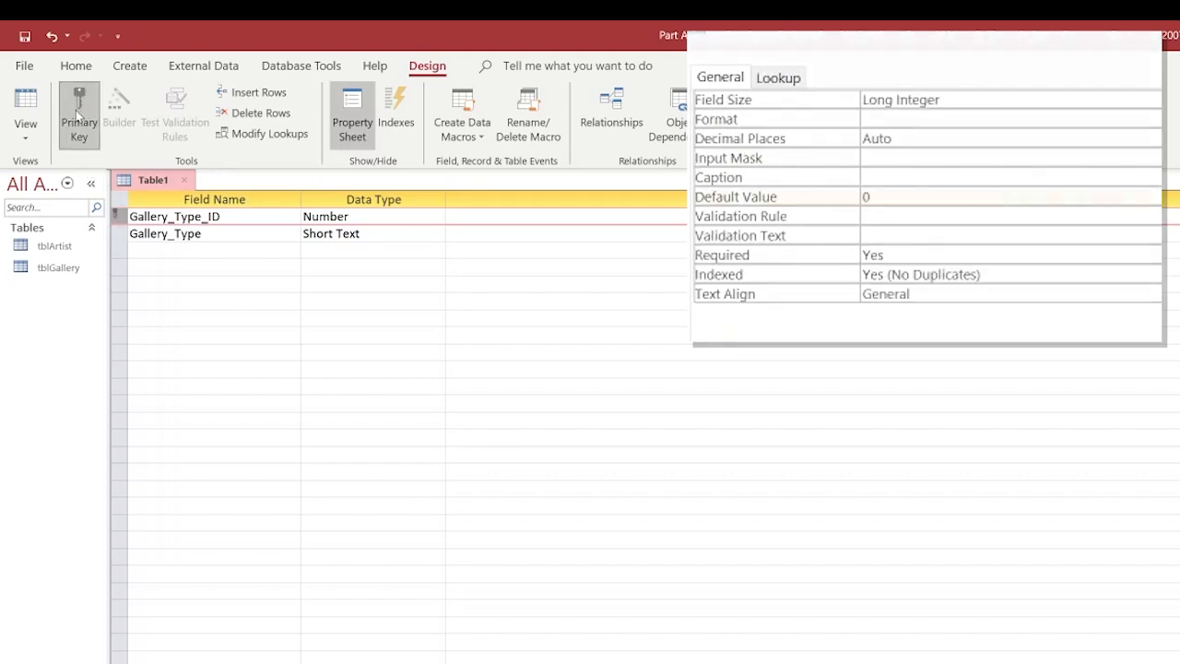
click(185, 181)
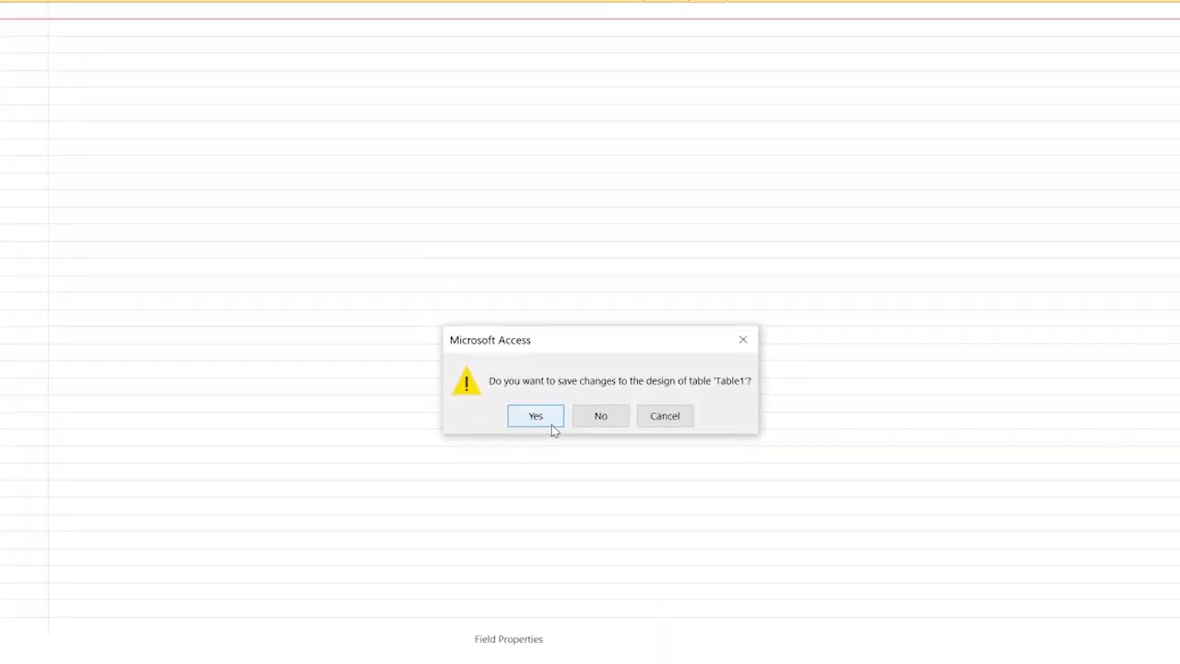
click(543, 420)
text(tbl)
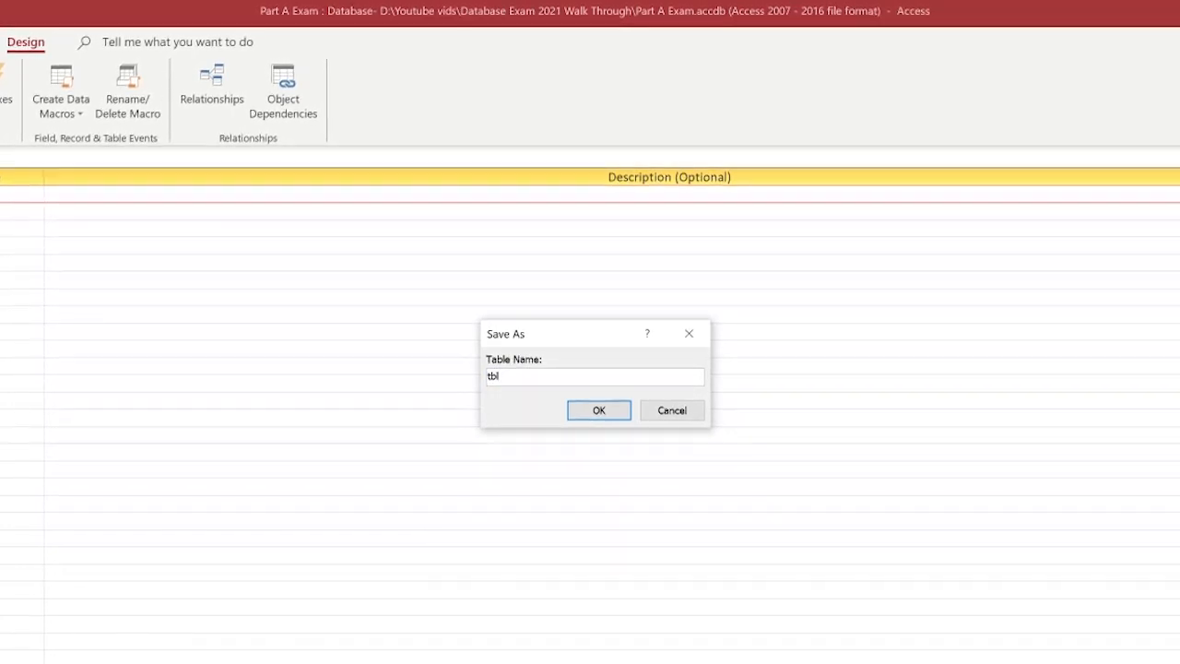
text(Gallery)
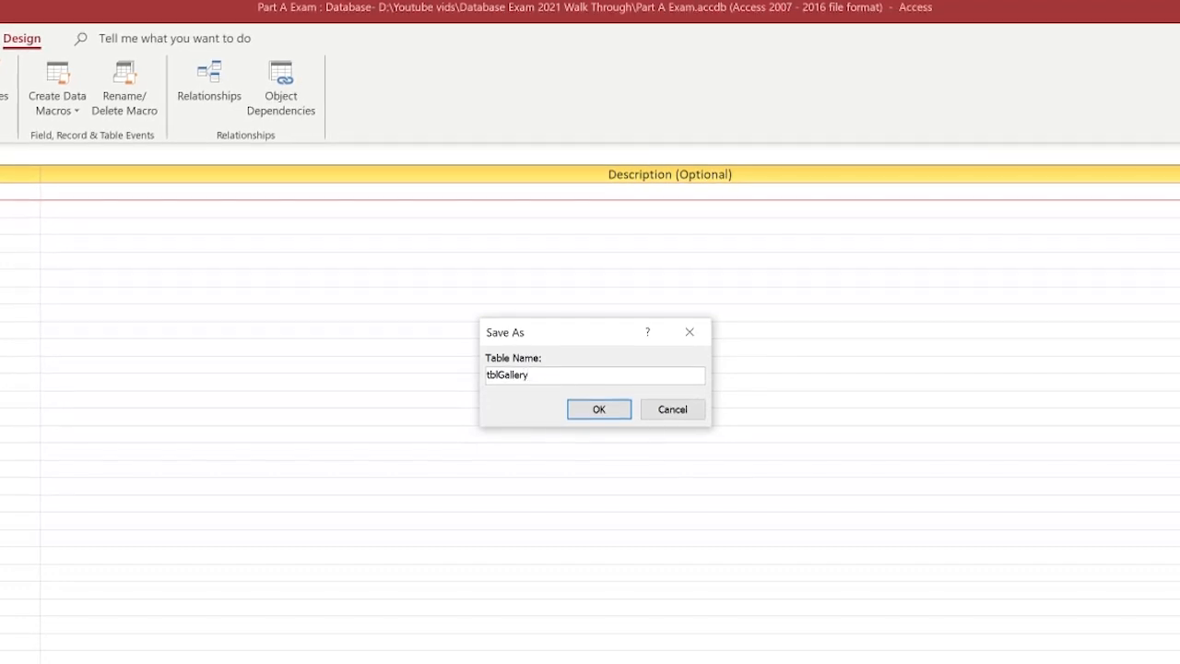
text(Type)
key(Return)
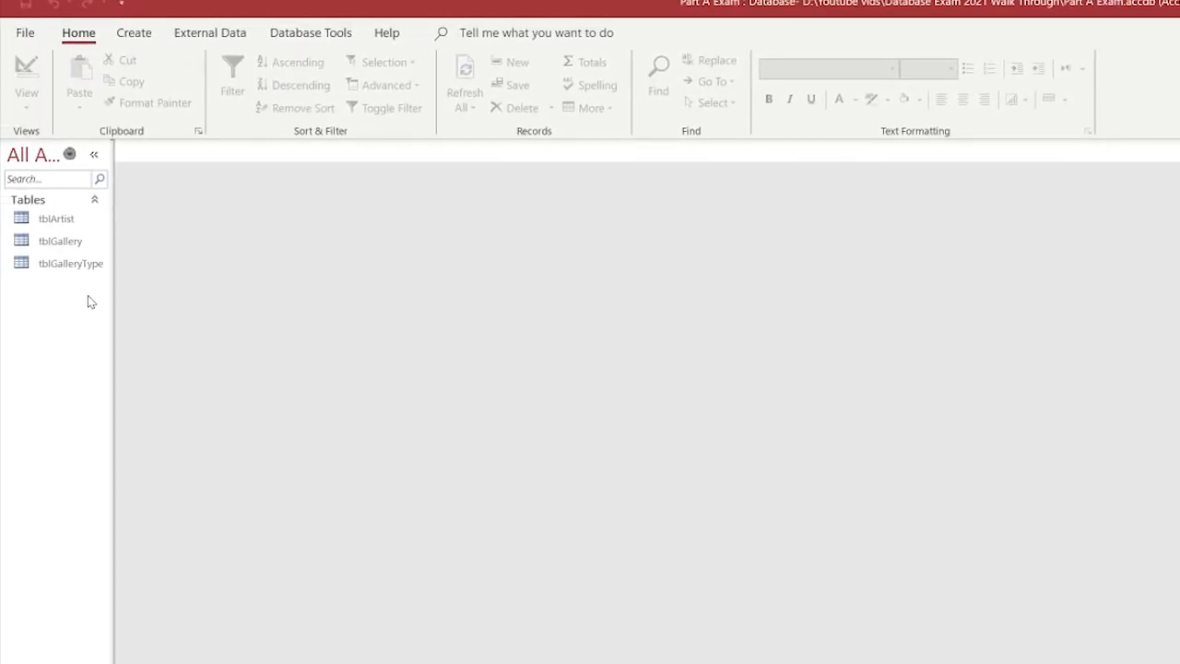
Create a new table in Design view with a first field named Exhibition_ID of data type AutoNumber.
click(137, 33)
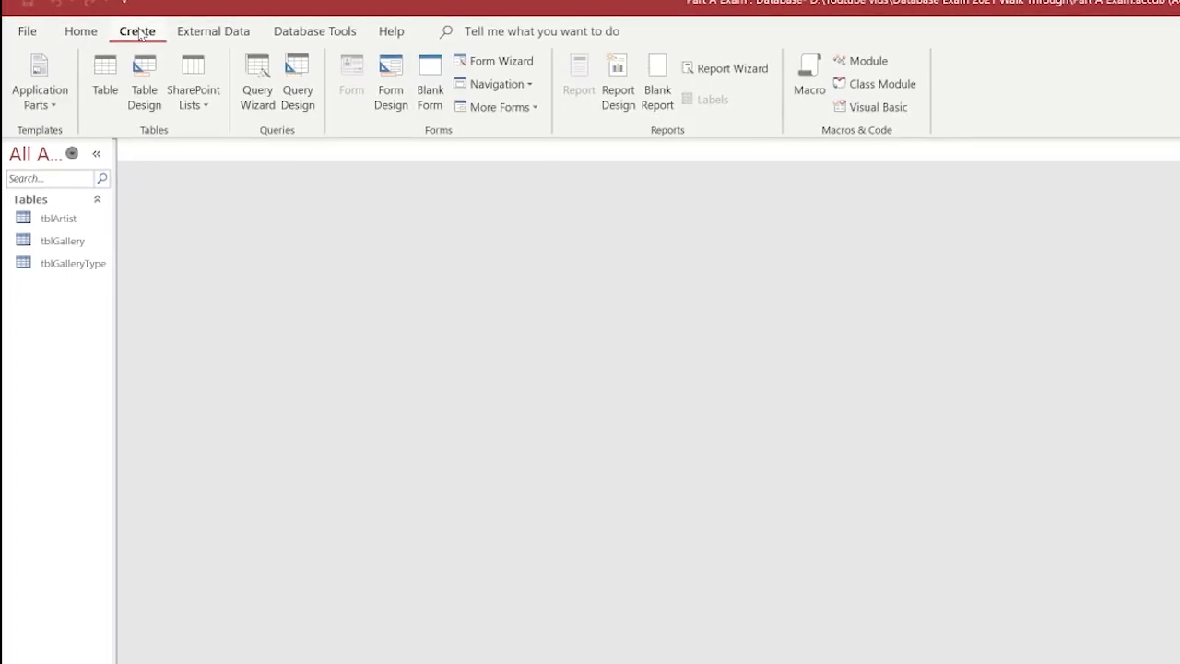
click(142, 88)
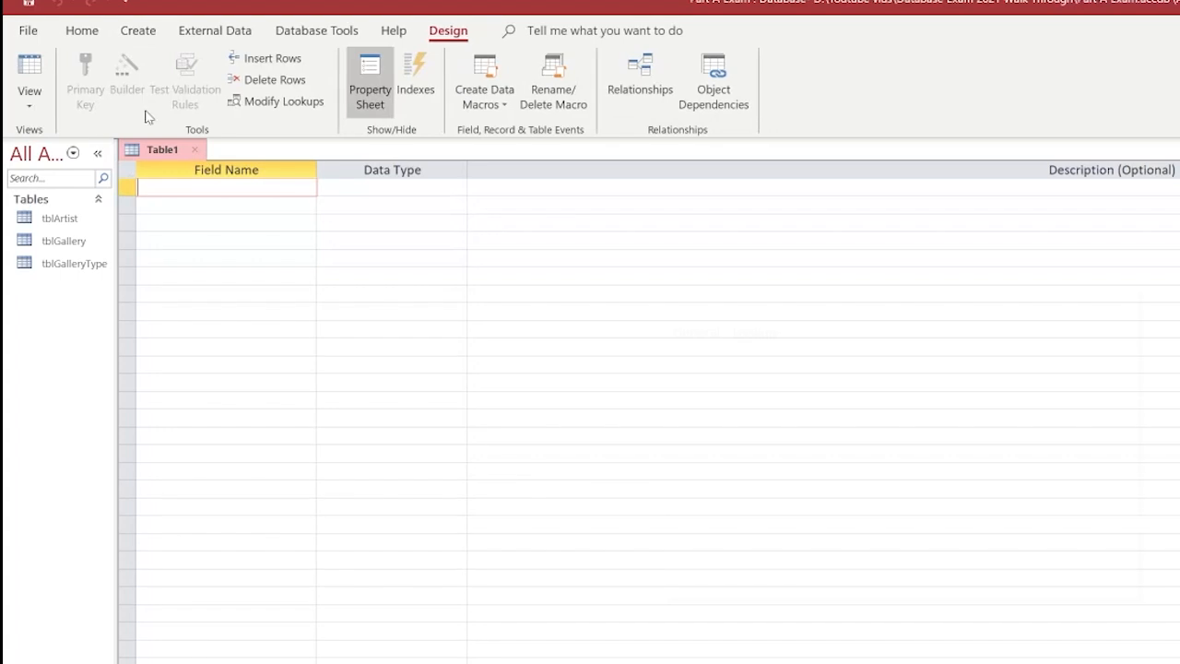
text(E)
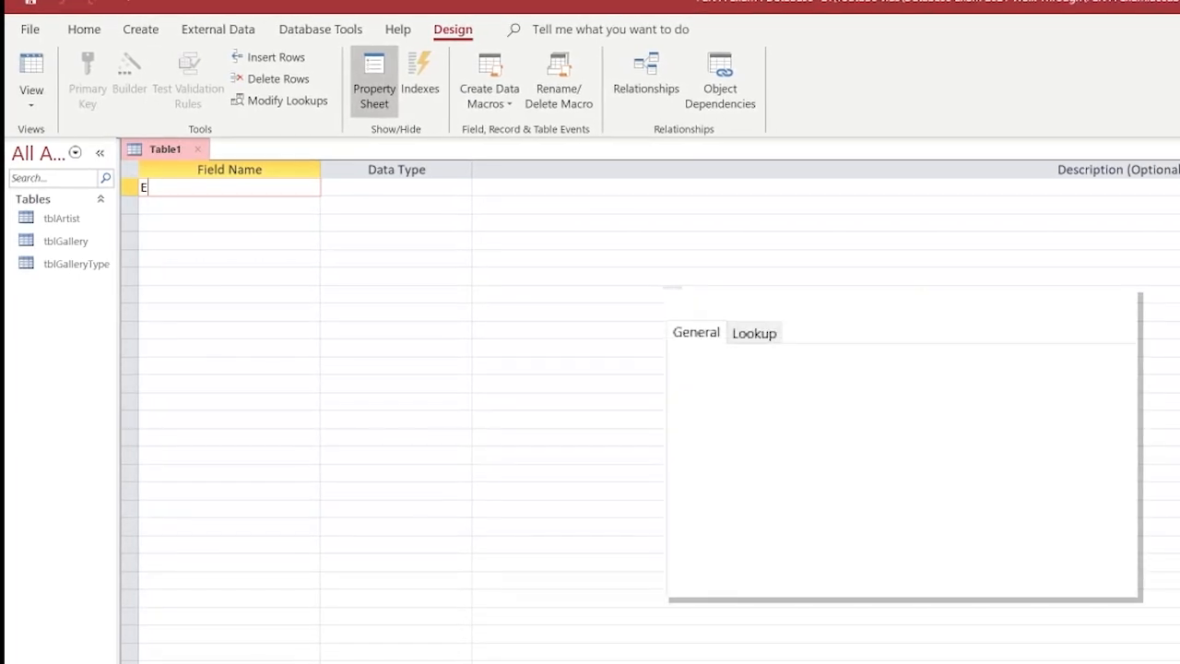
text(xhibition)
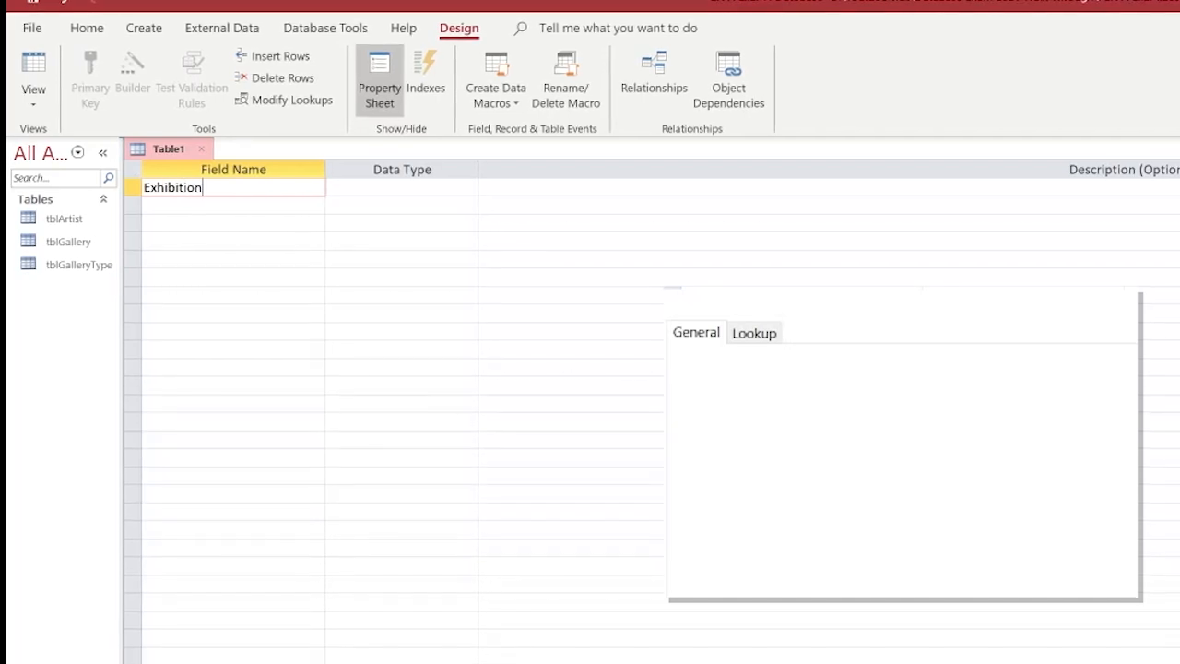
text(_)
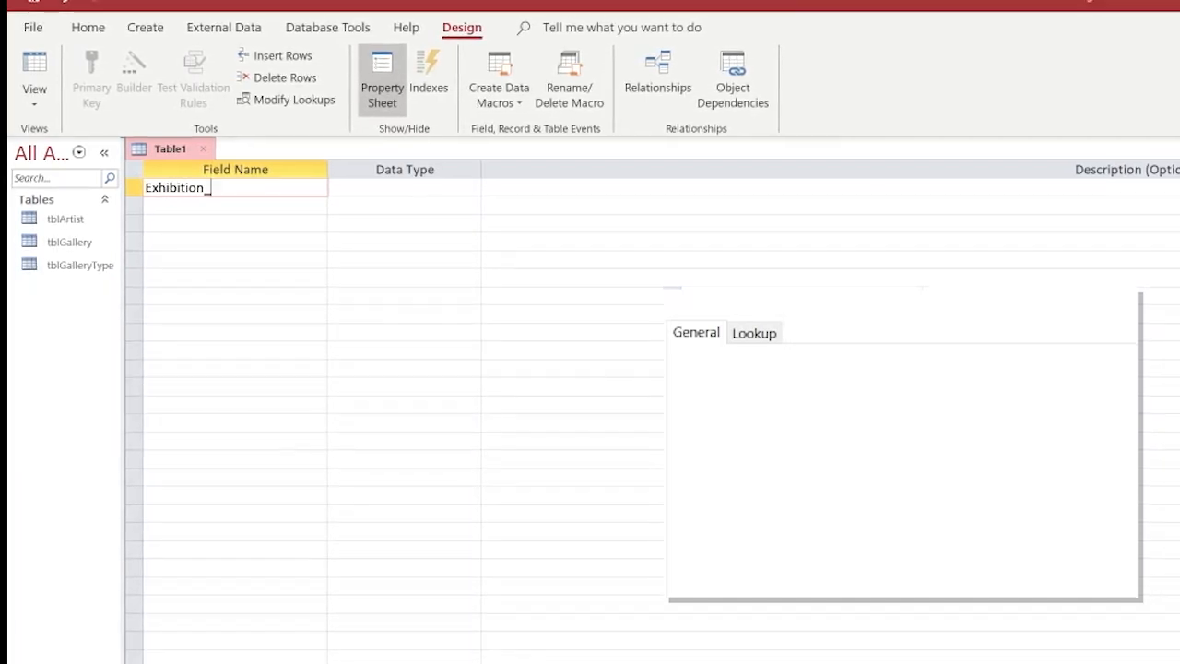
text(ID)
key(Tab)
click(471, 189)
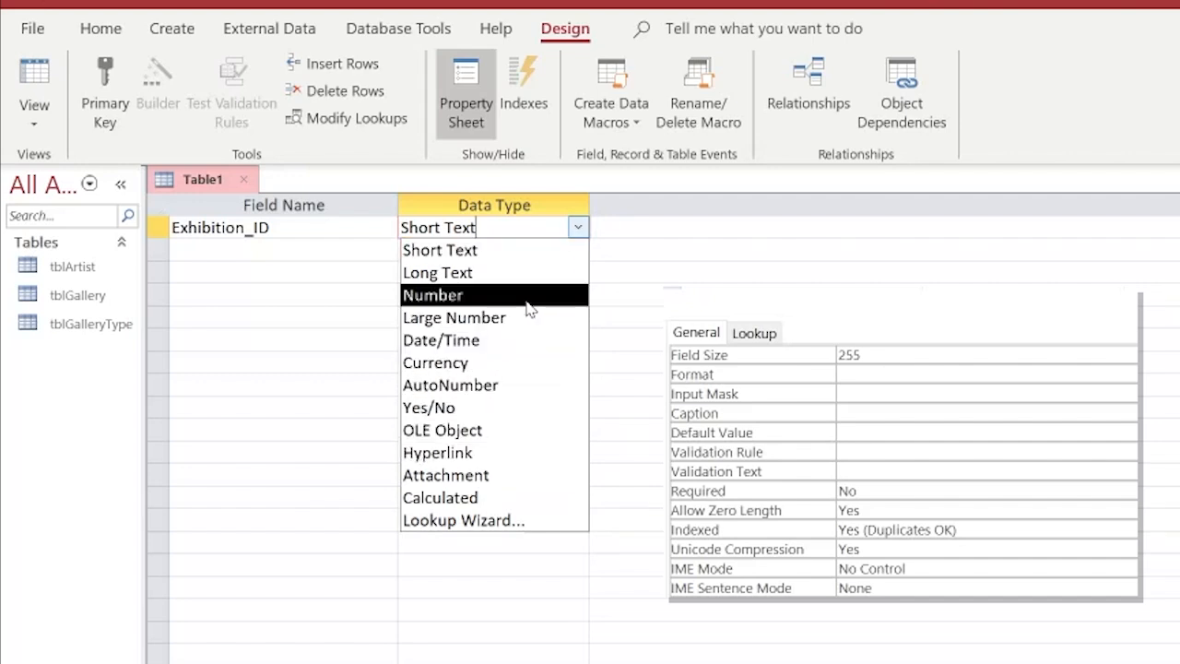
click(516, 385)
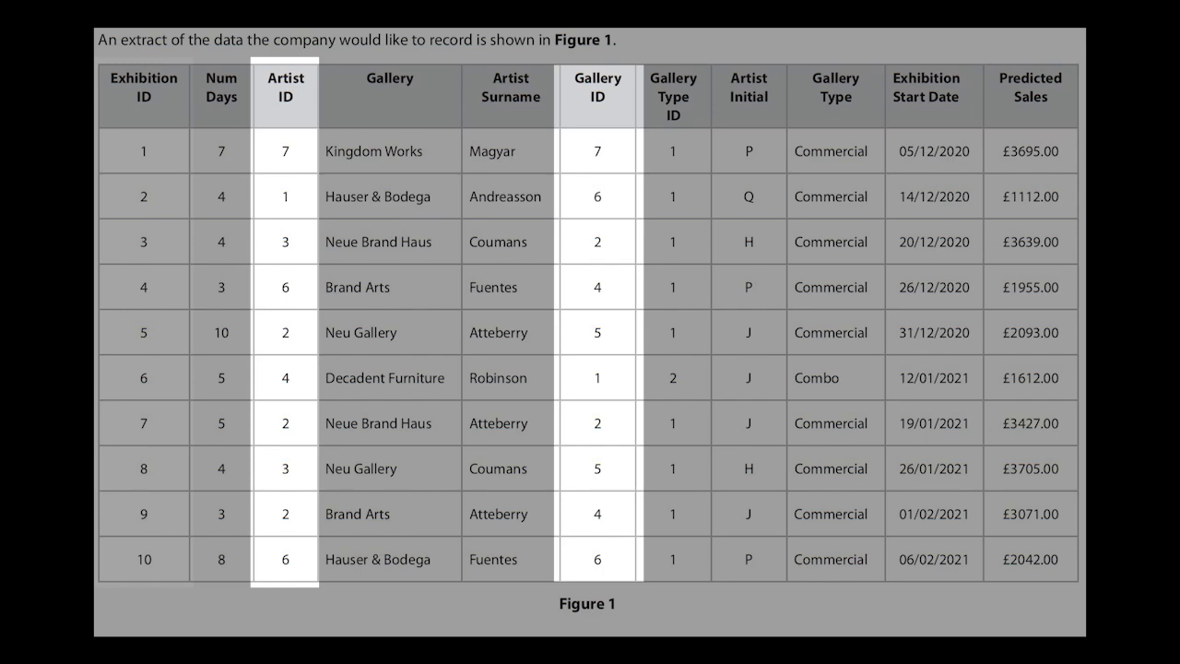
Add a second field named Num_Days with the Number data type.
text(um)
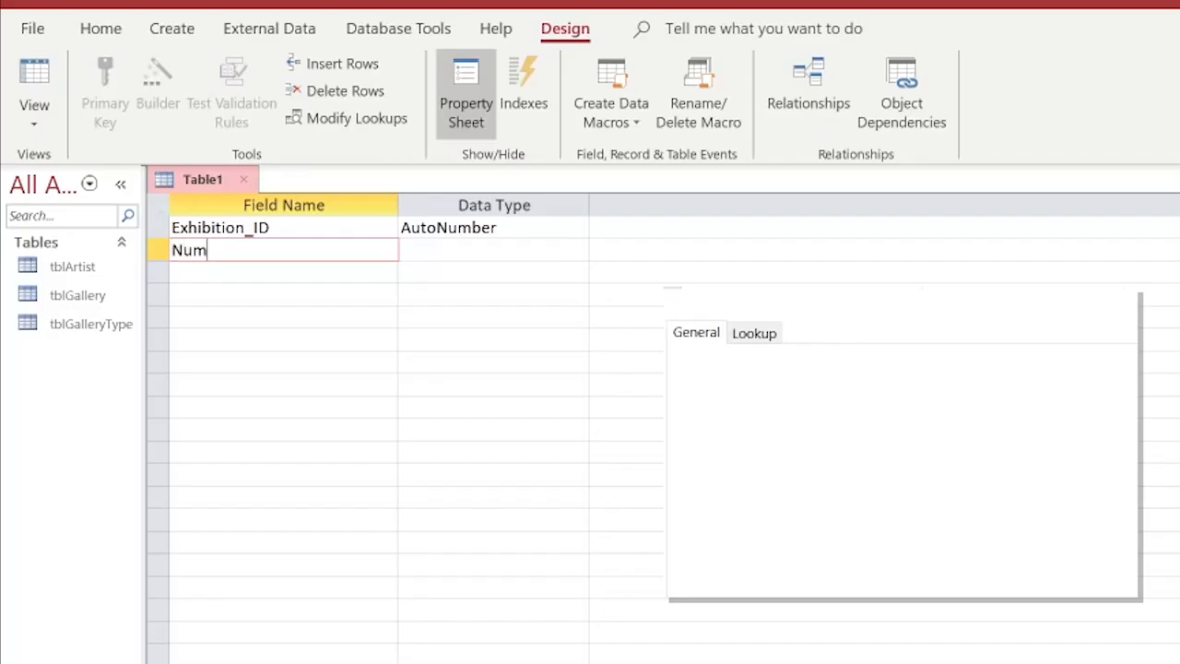
text(_days)
key(BackSpace)
key(BackSpace)
key(BackSpace)
key(BackSpace)
text(Days)
key(Tab)
click(578, 251)
click(475, 319)
Add a third field named Exhibition_Start_Date with the Date/Time data type.
click(276, 272)
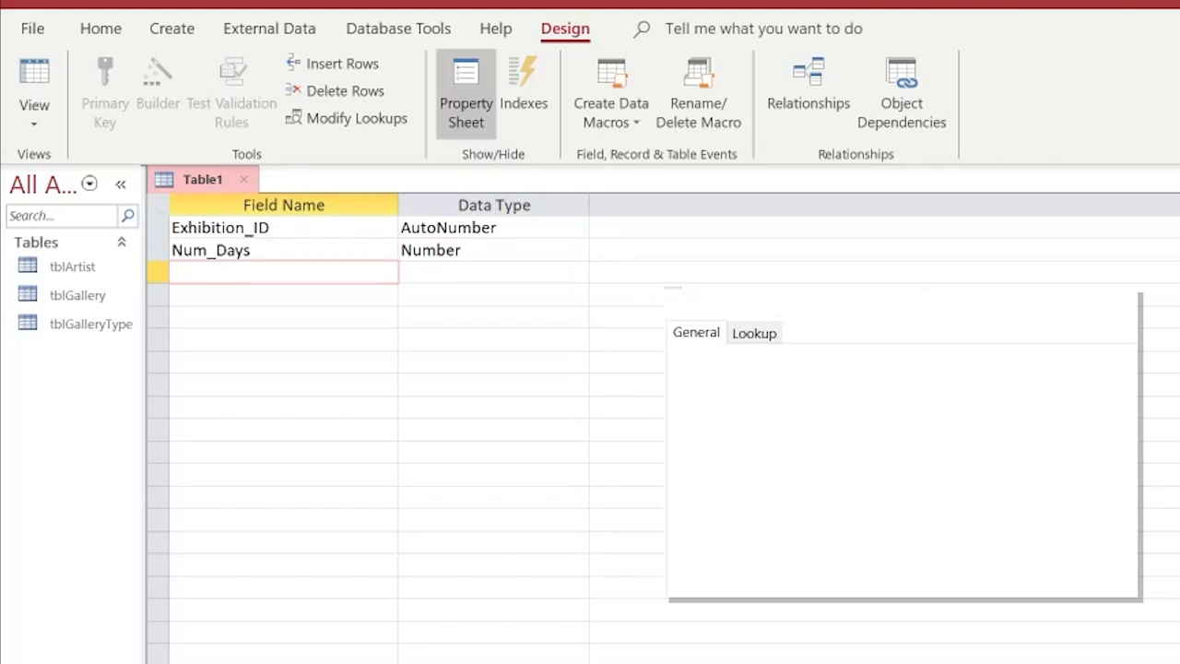
text(Exhibition_S)
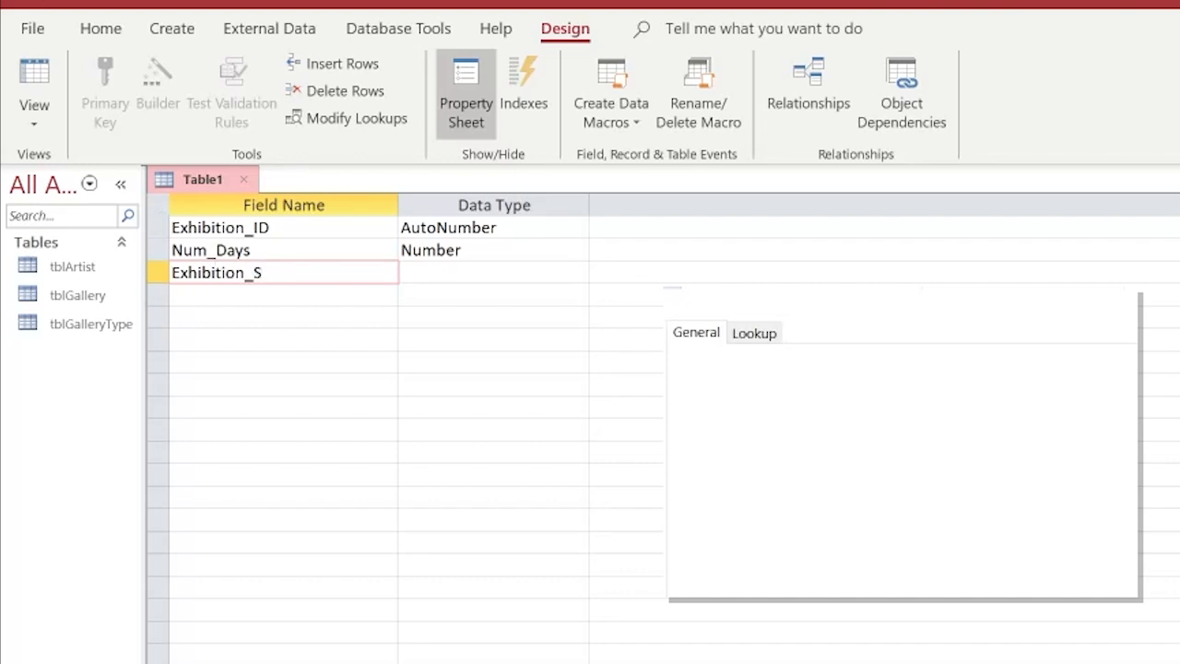
text(tart_Date)
key(Tab)
key(alt+Down)
key(Down)
key(Down)
key(Down)
key(Down)
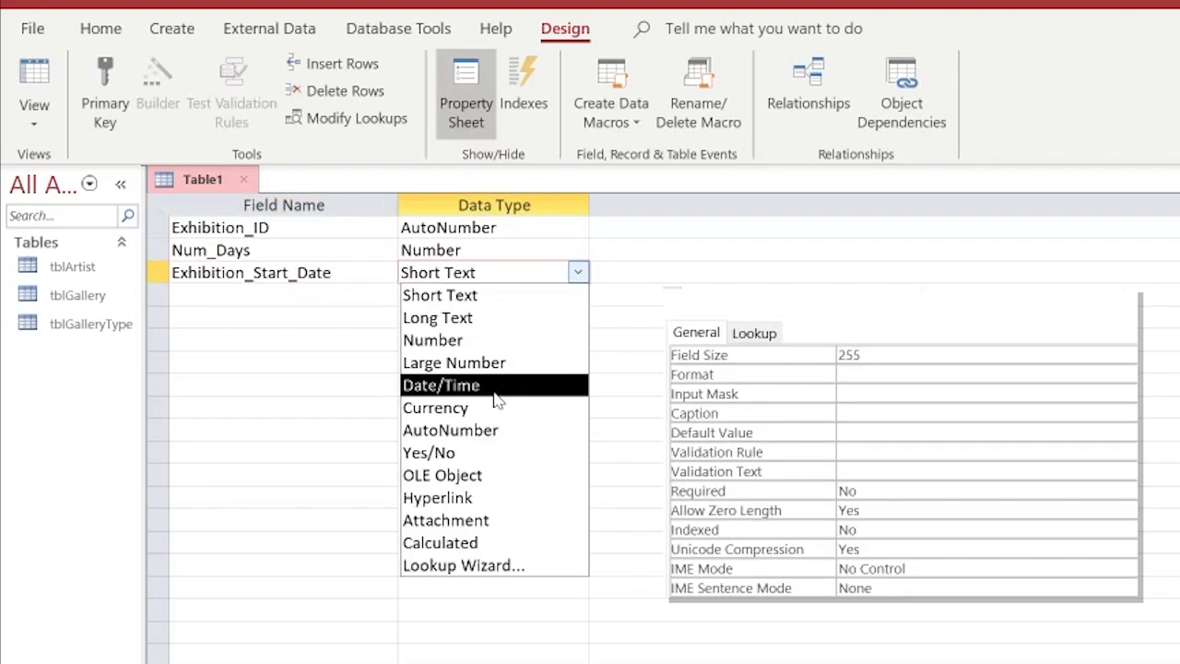
key(Return)
Set the Format property of Exhibition_Start_Date to Short Date.
key(F6)
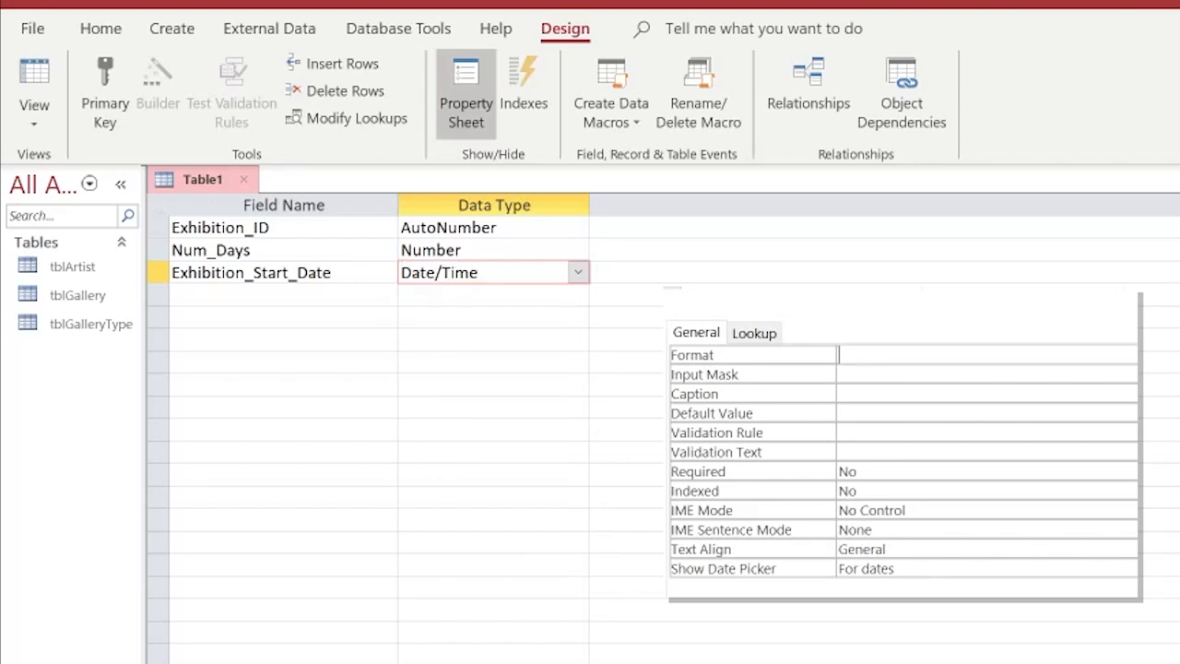
key(alt+Down)
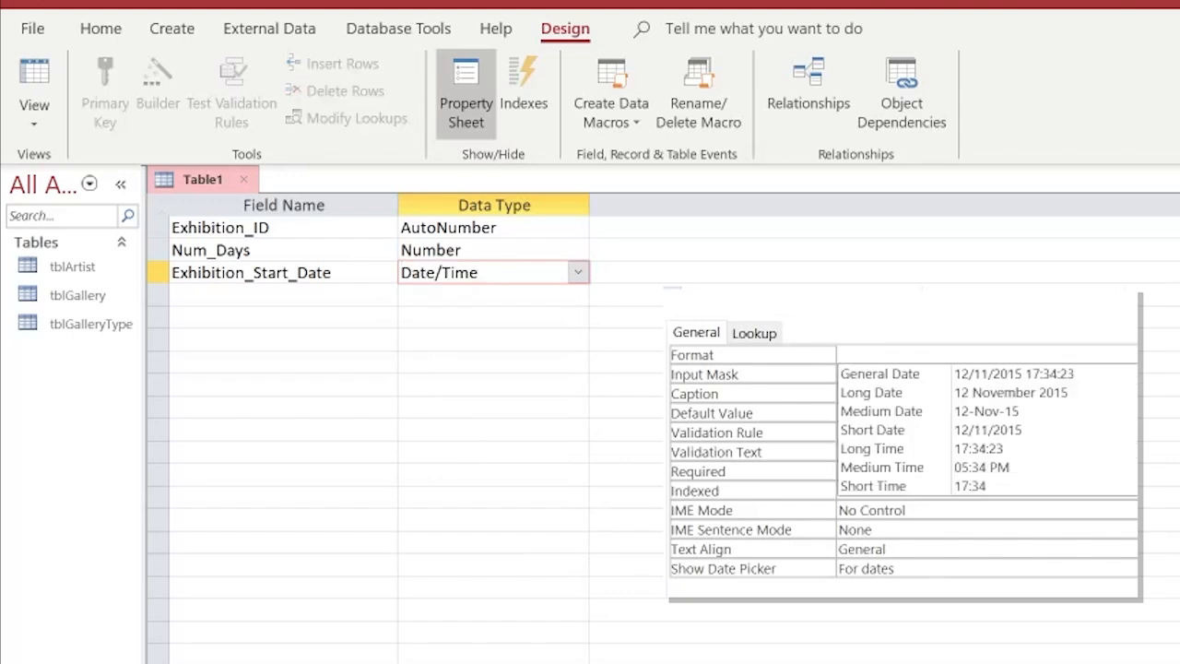
click(1125, 429)
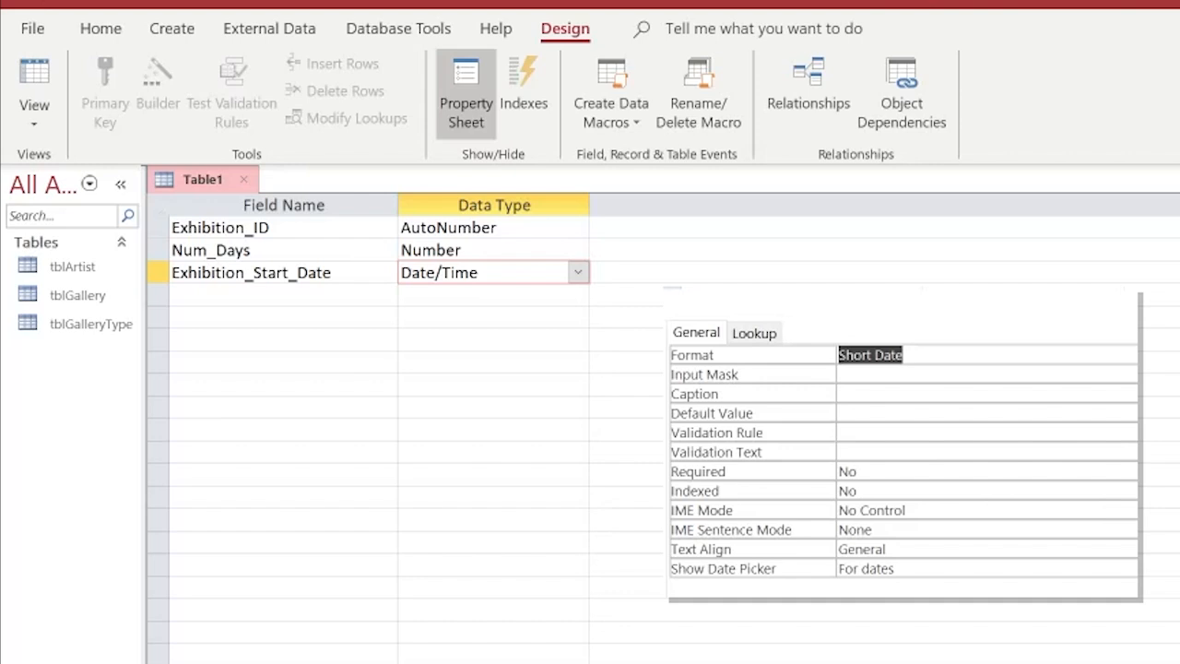
Add a fourth field named Predicted_Sales with the Currency data type.
click(283, 295)
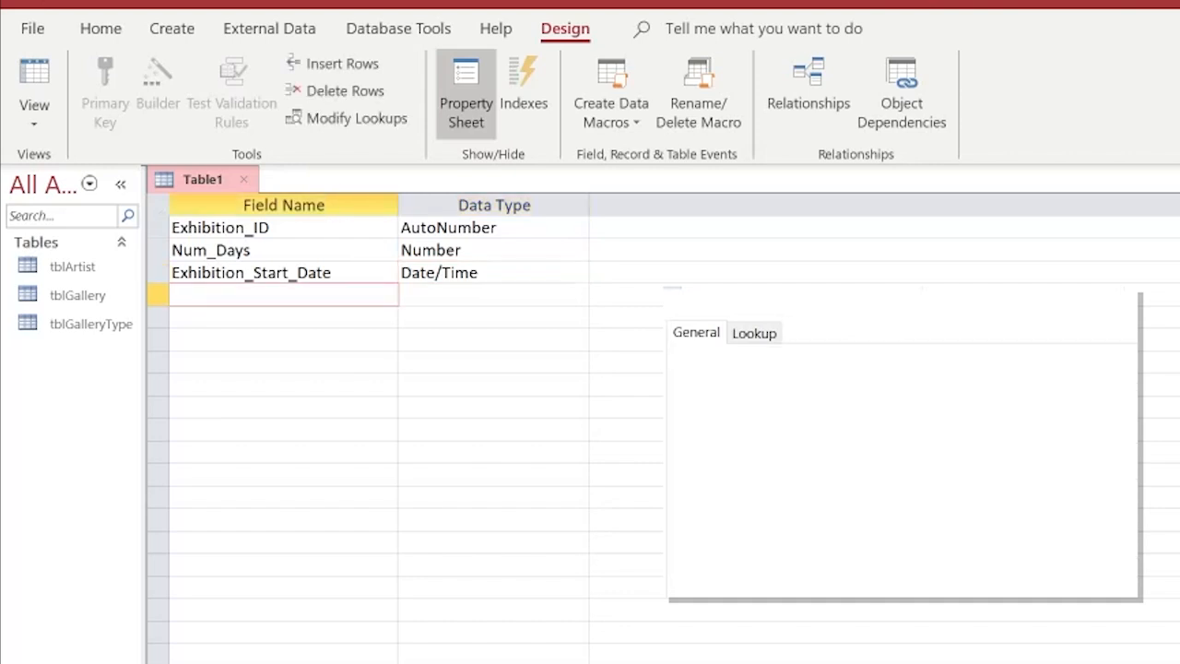
text(Predicted_Sales)
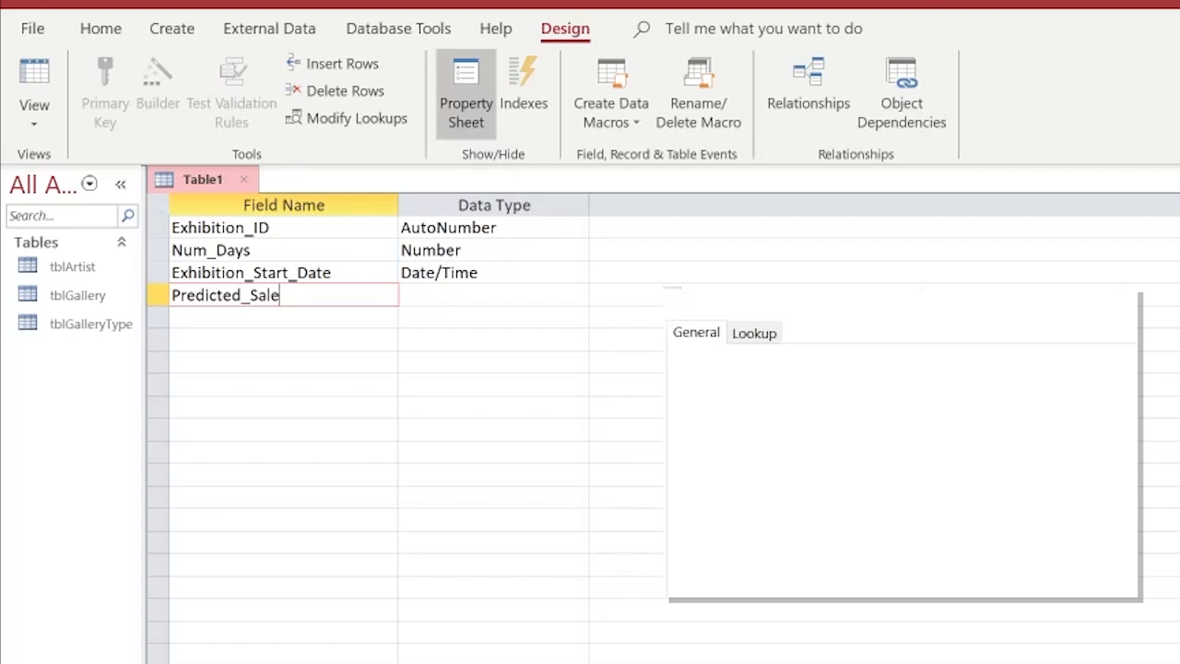
key(Tab)
click(578, 295)
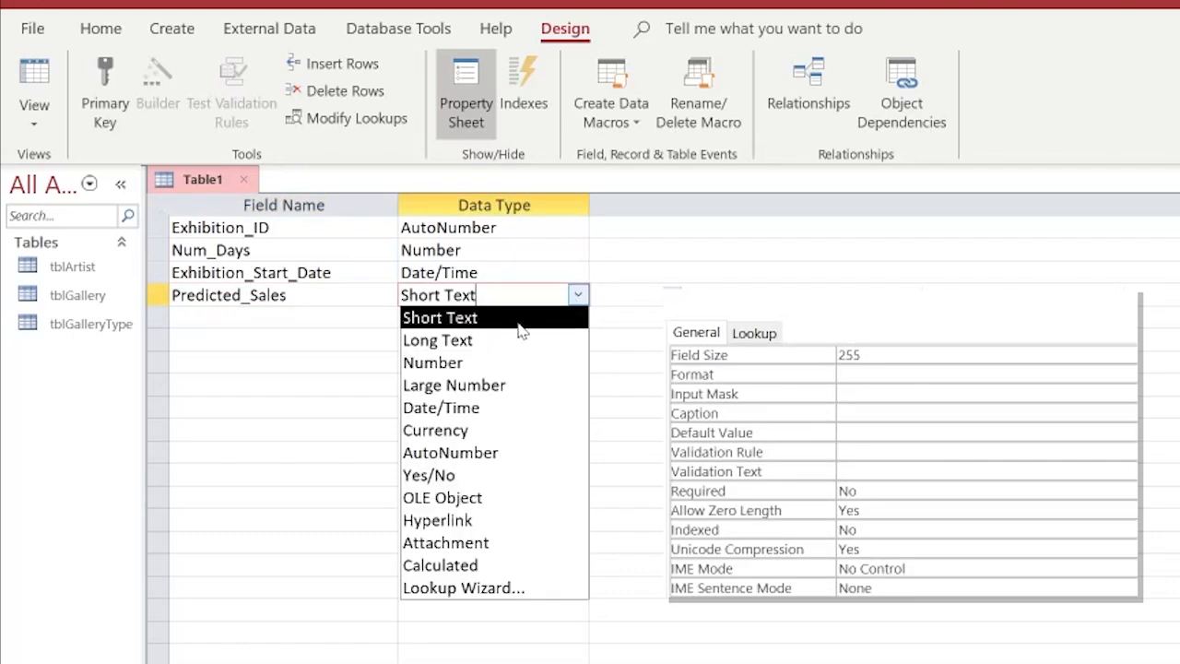
key(Down)
key(Down)
key(Down)
key(Down)
key(Down)
key(Down)
key(Down)
key(Up)
key(Up)
key(Return)
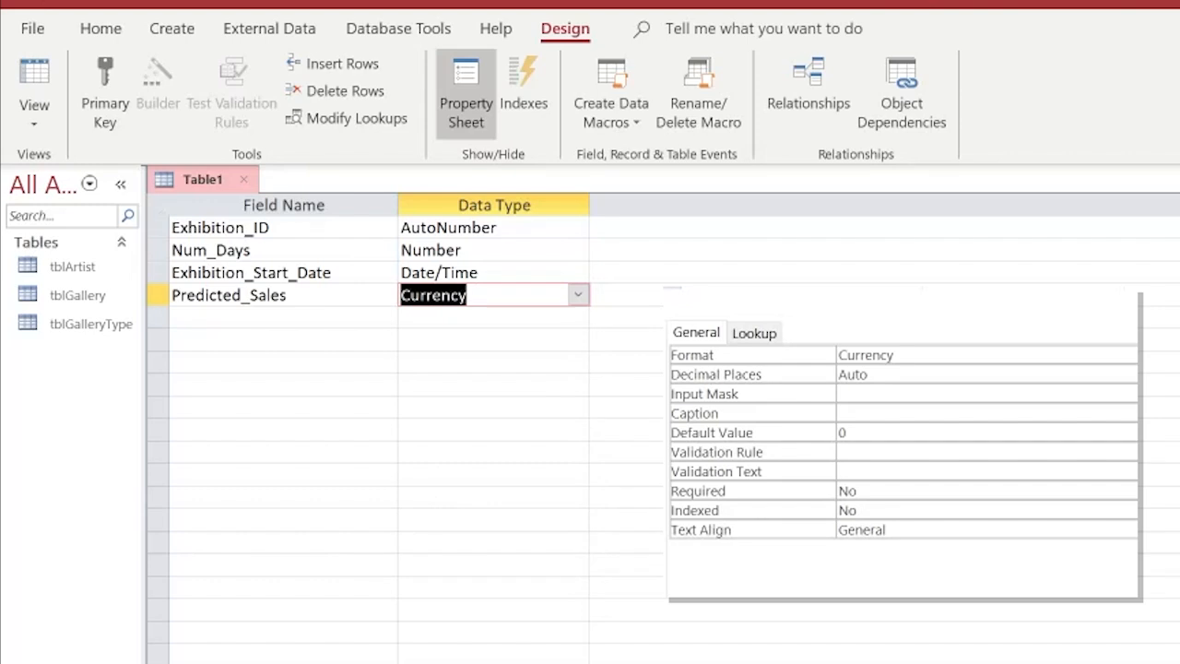
Add a fifth field named Gallery_ID with the Number data type.
click(173, 317)
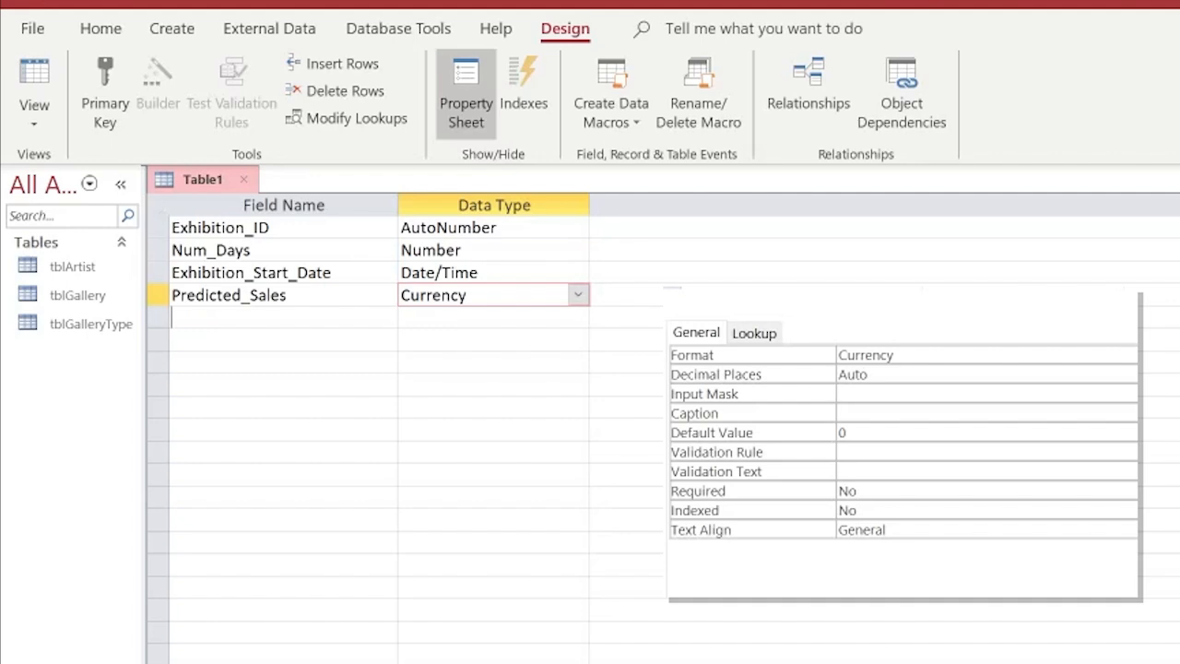
click(173, 317)
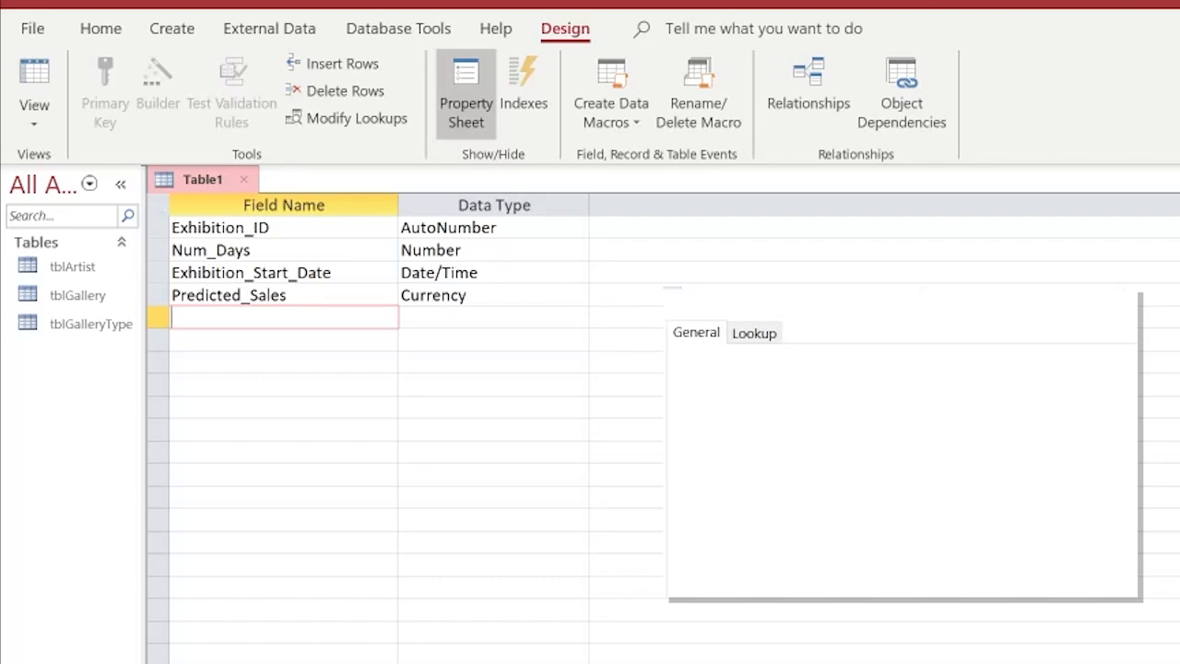
text(Gallery_ID)
click(577, 319)
click(477, 387)
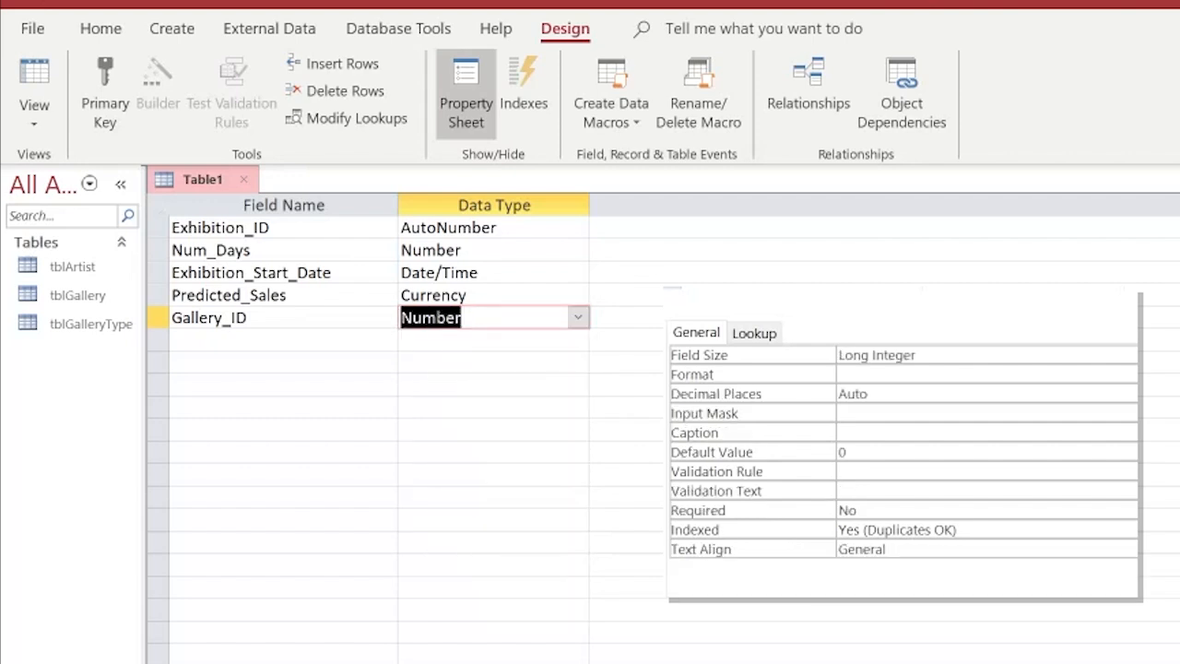
Add a sixth field named Artist_ID with the Number data type.
click(277, 340)
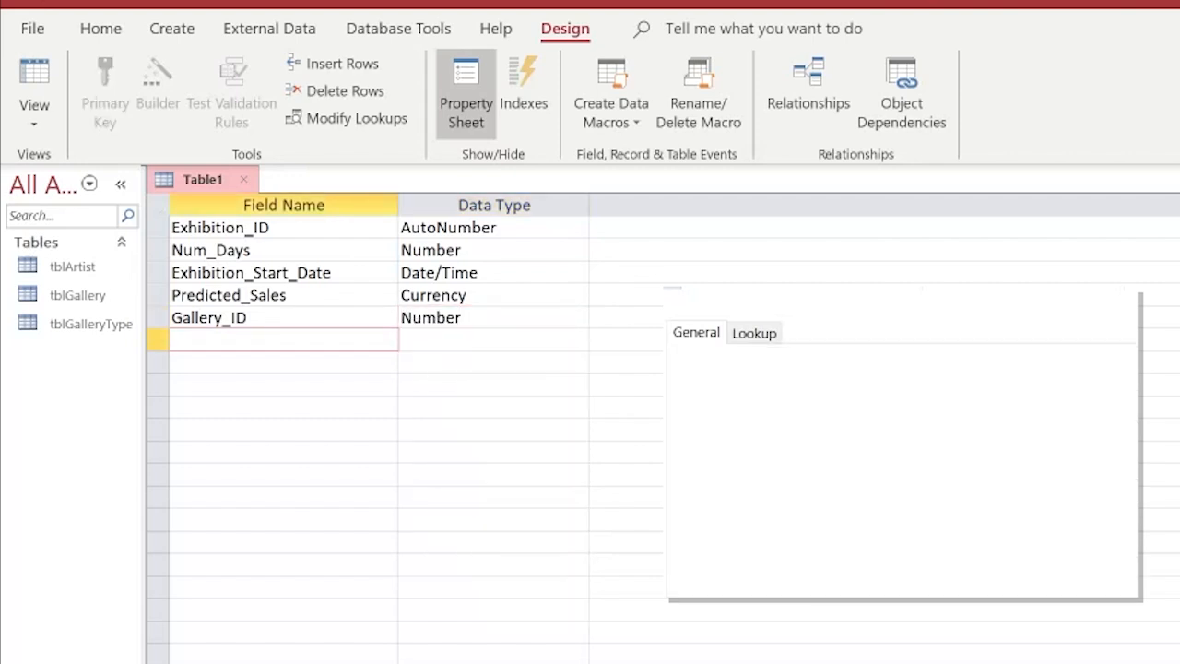
text(Artist_ID)
key(Tab)
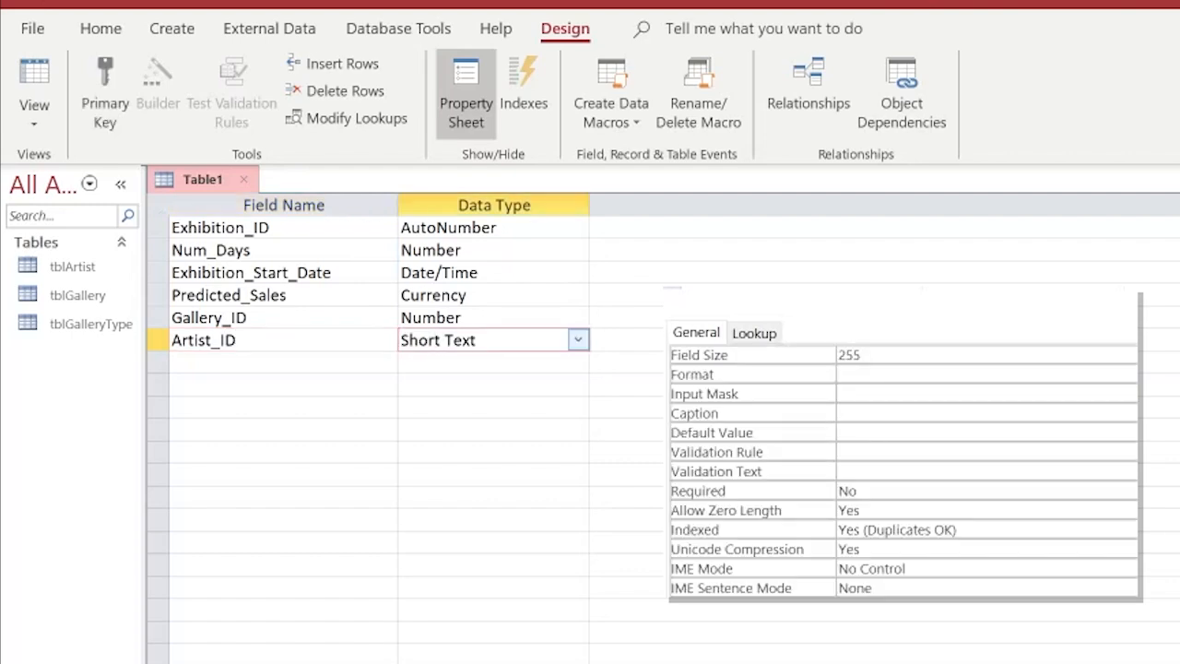
click(578, 341)
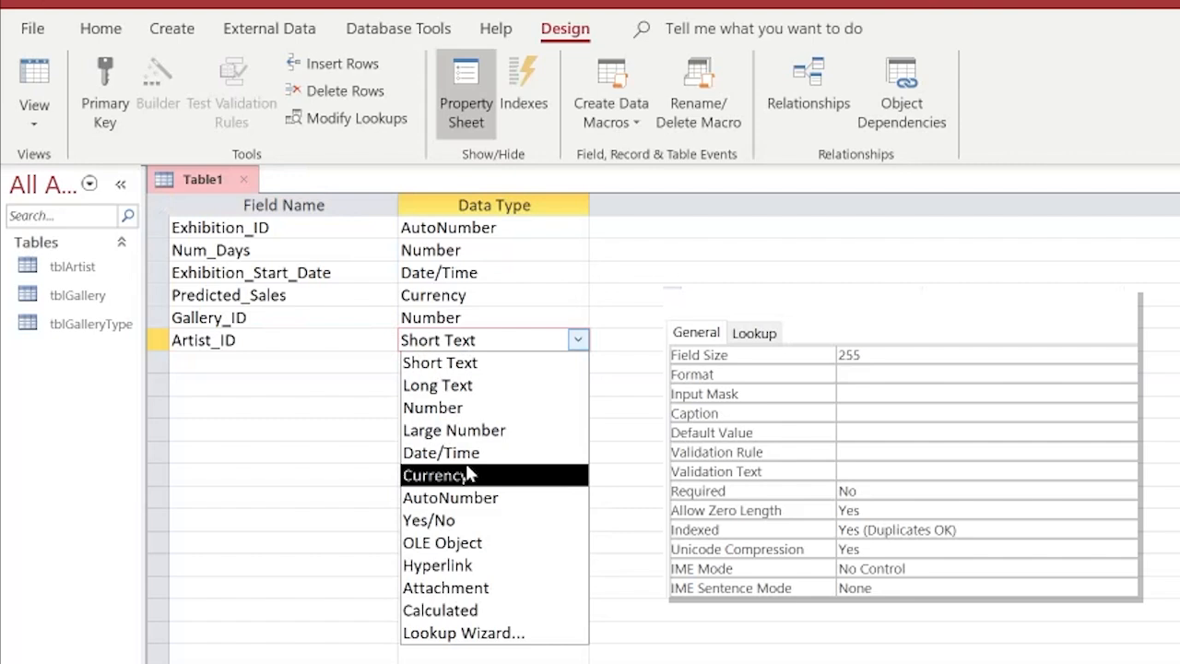
click(476, 414)
click(694, 296)
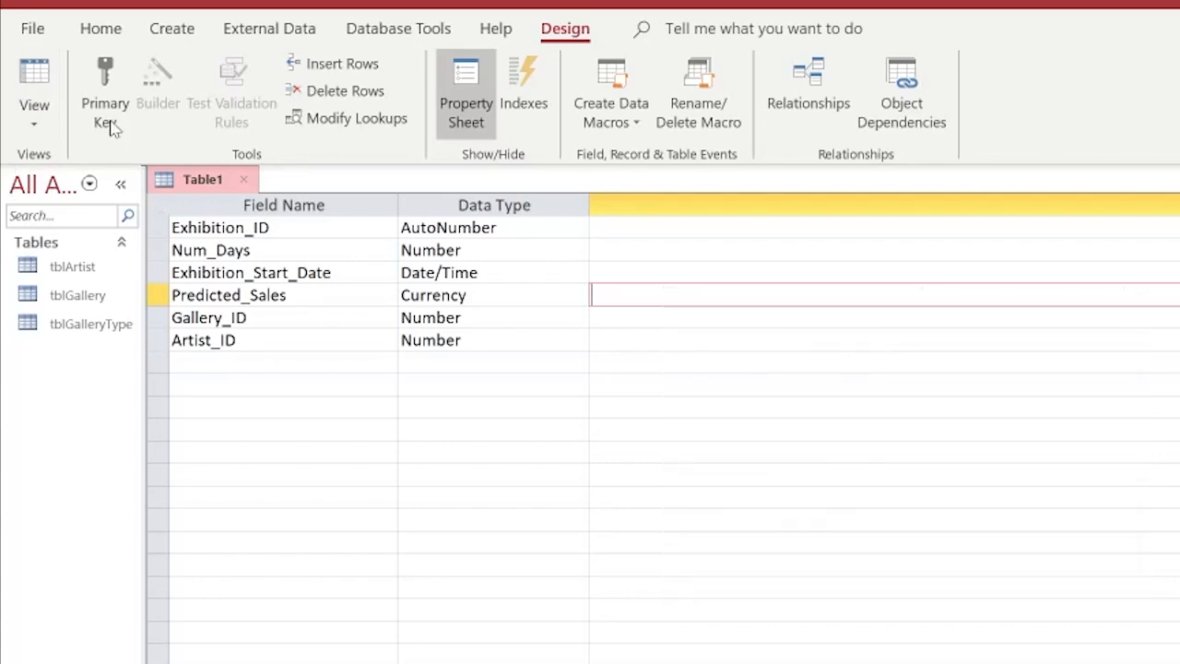
Try to close the table and save it as tblExhibition, cancelling instead of having a primary key created automatically.
click(242, 179)
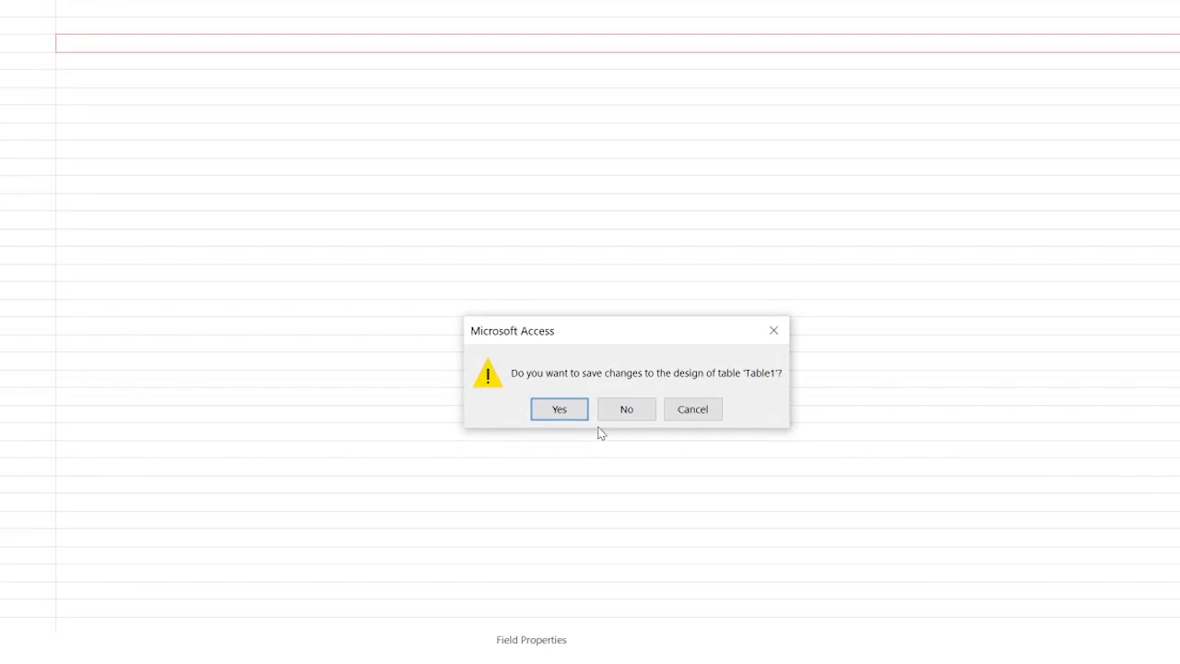
click(564, 411)
text(tbl)
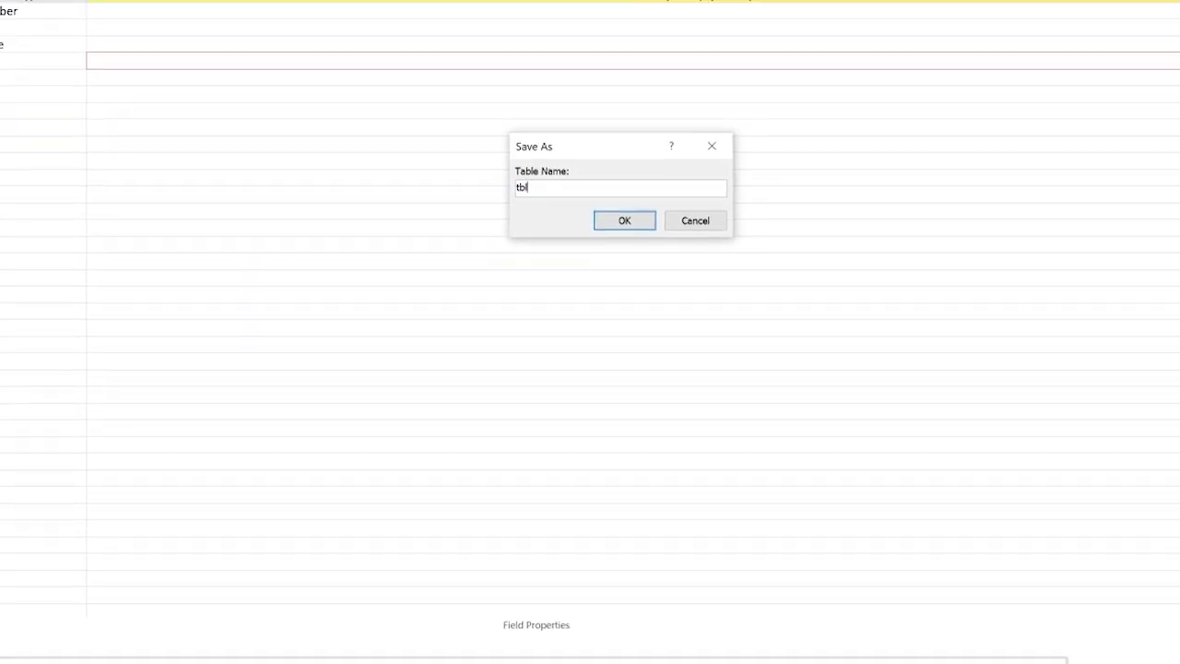
text(Exhibition)
click(624, 238)
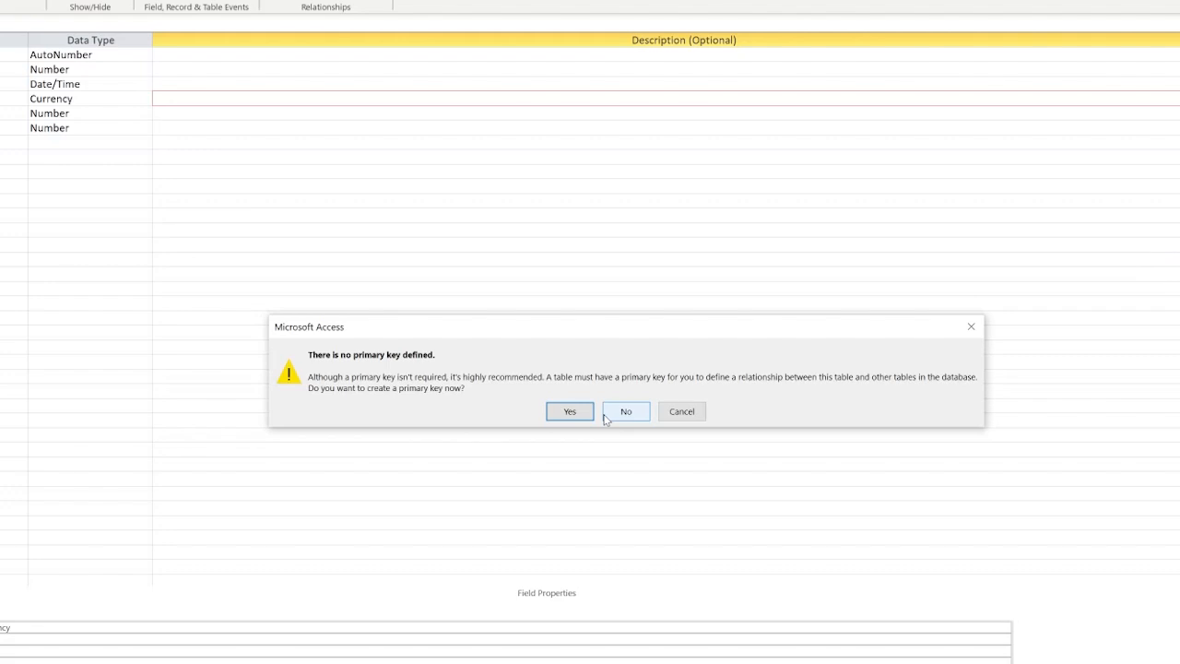
click(678, 413)
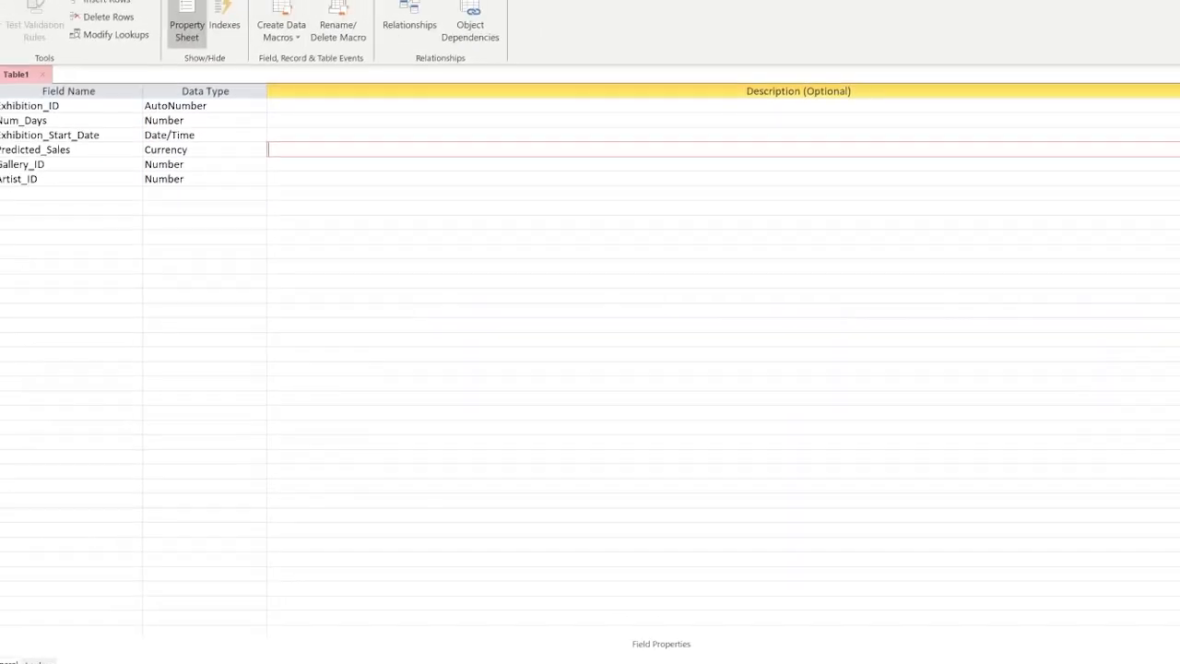
Make Exhibition_ID the primary key, and close the table, saving it as tblExhibition.
click(108, 159)
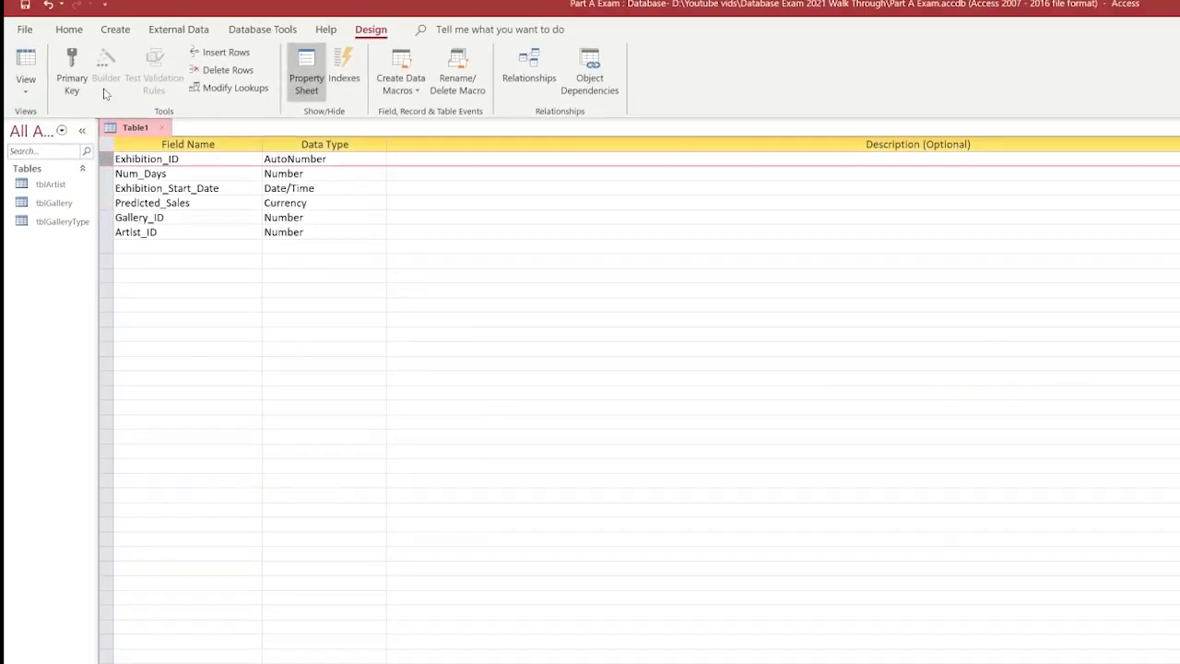
click(70, 57)
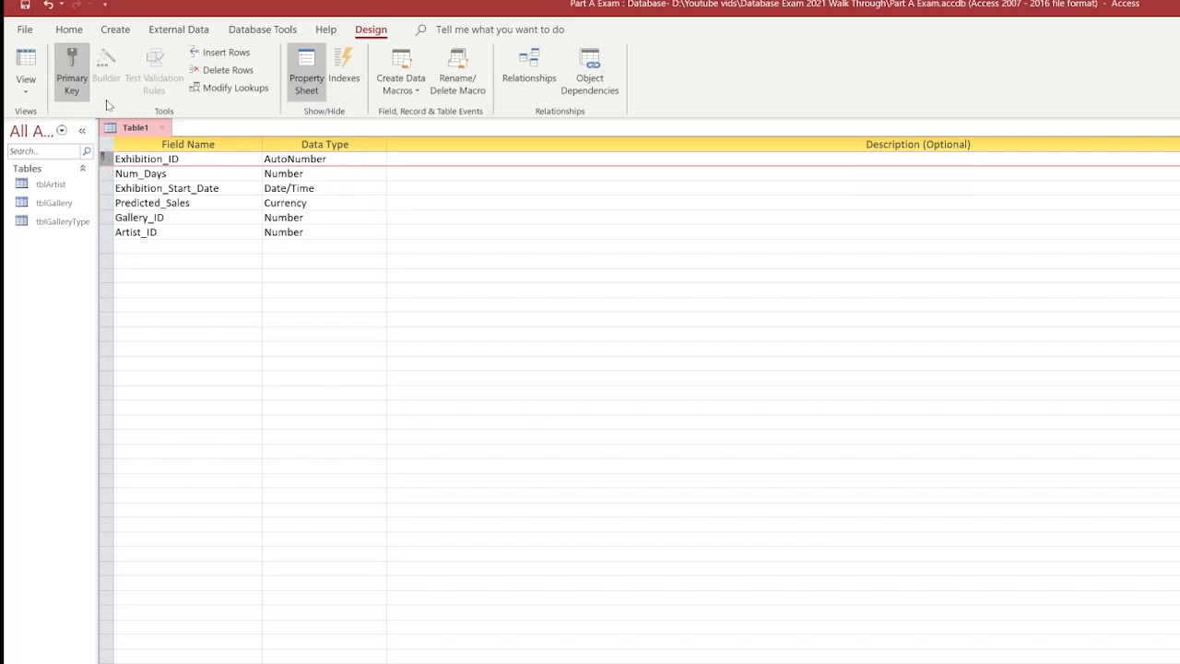
click(162, 127)
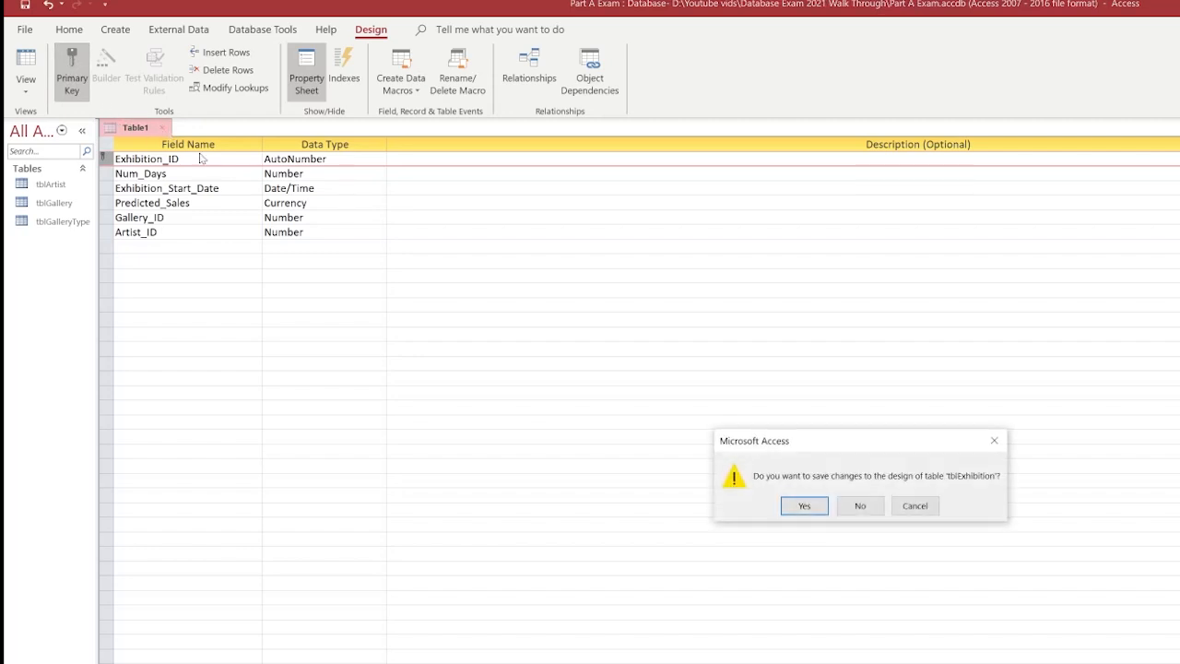
click(803, 506)
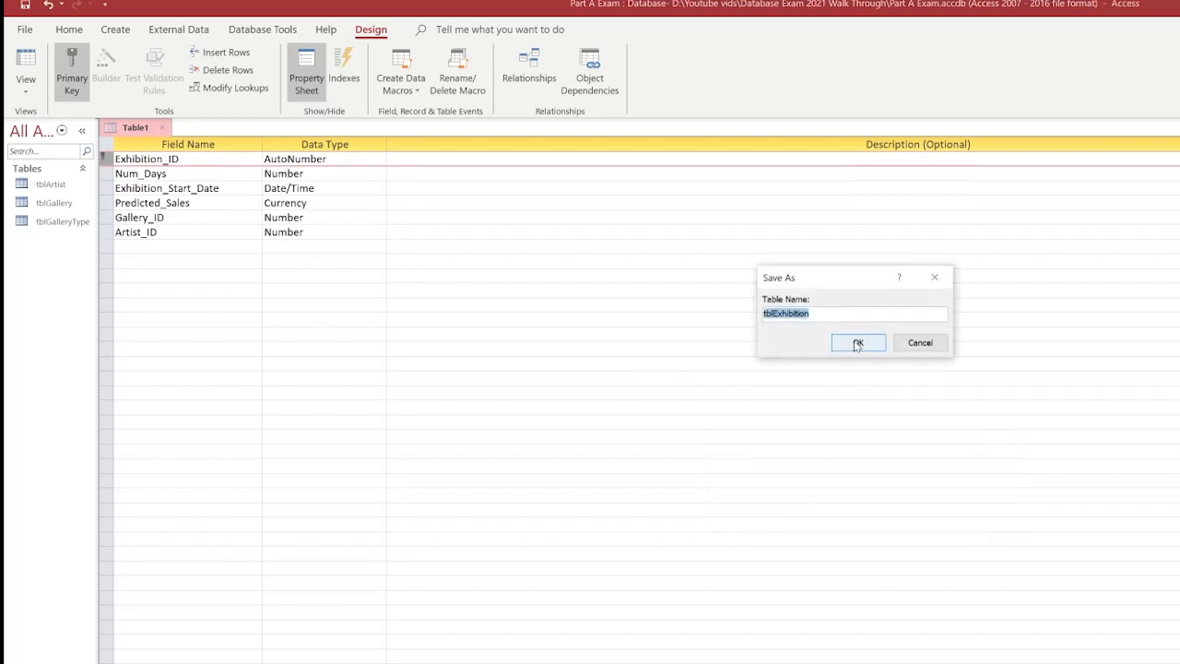
click(857, 343)
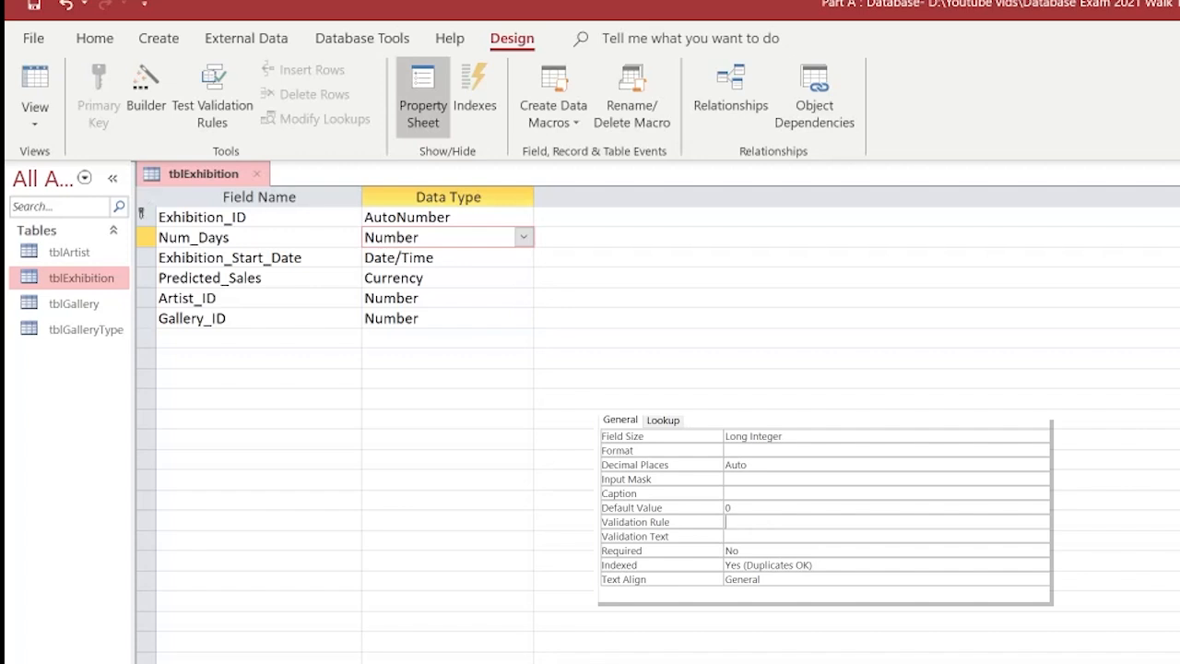
Set the validation rule of the Num_Days field in tblExhibition to Between 3 And 10.
text(Between 3 and 10)
key(Return)
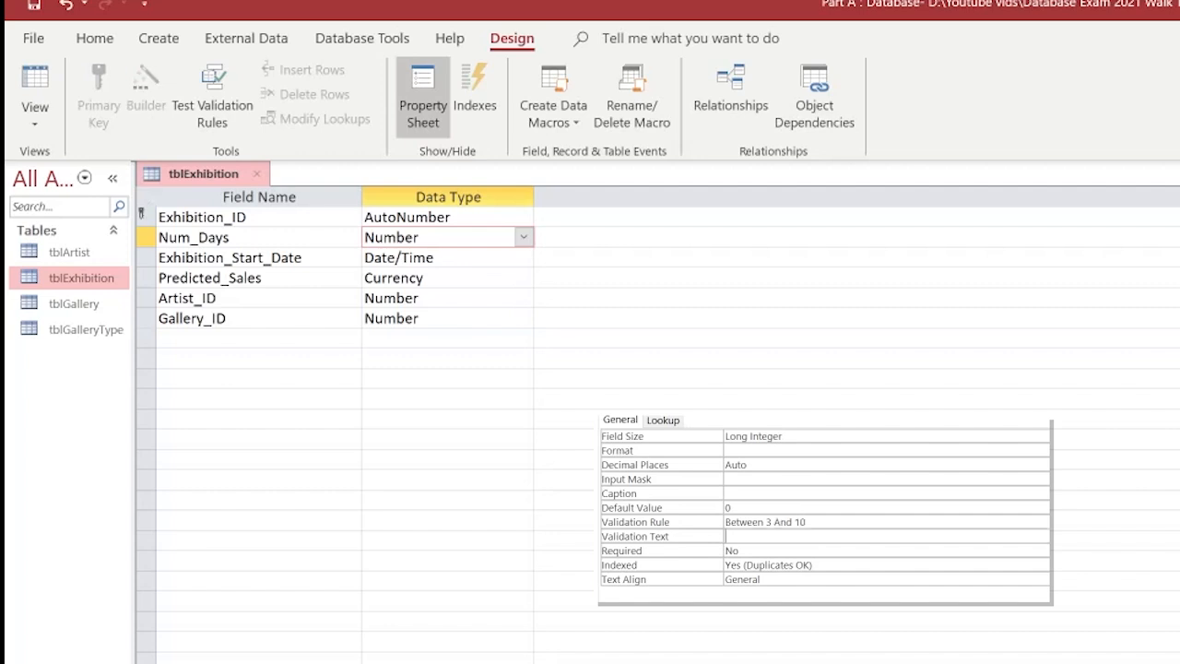
Set the Num_Days validation text to "Please enter the duration of the exhibition between 3 days and 10".
text(Please enter the duration o)
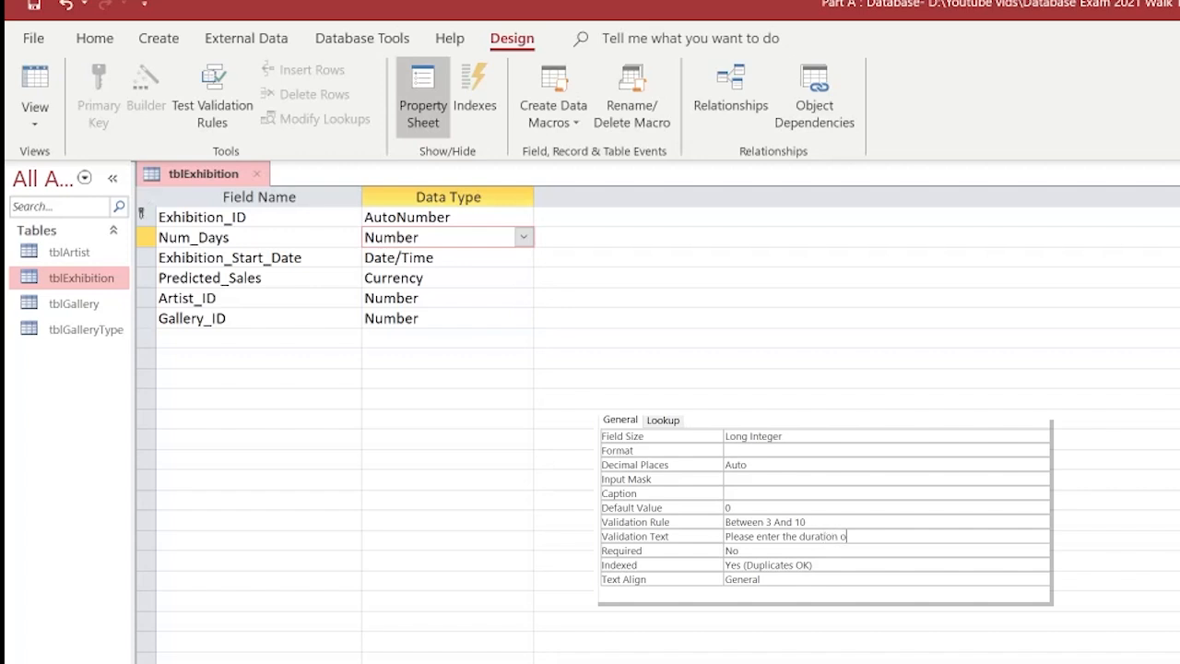
text(f the exhibition between 3)
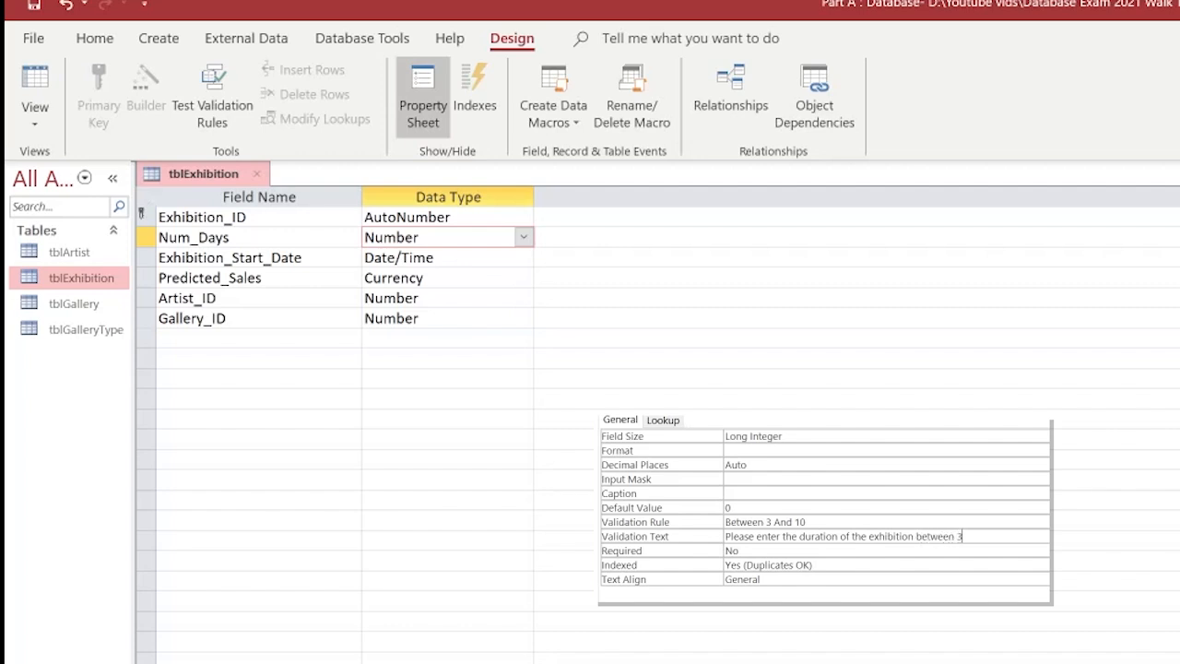
text( days and 10)
key(Return)
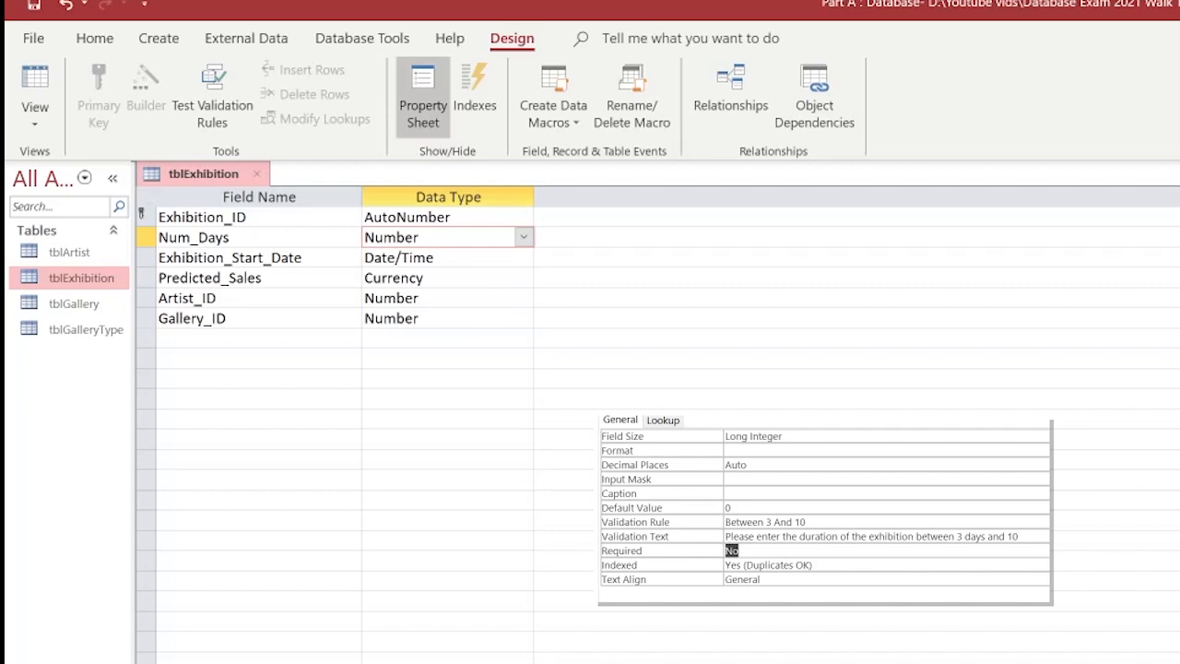
Change the lookup display control of the Artist_ID field in tblExhibition to Combo Box.
click(443, 298)
click(259, 297)
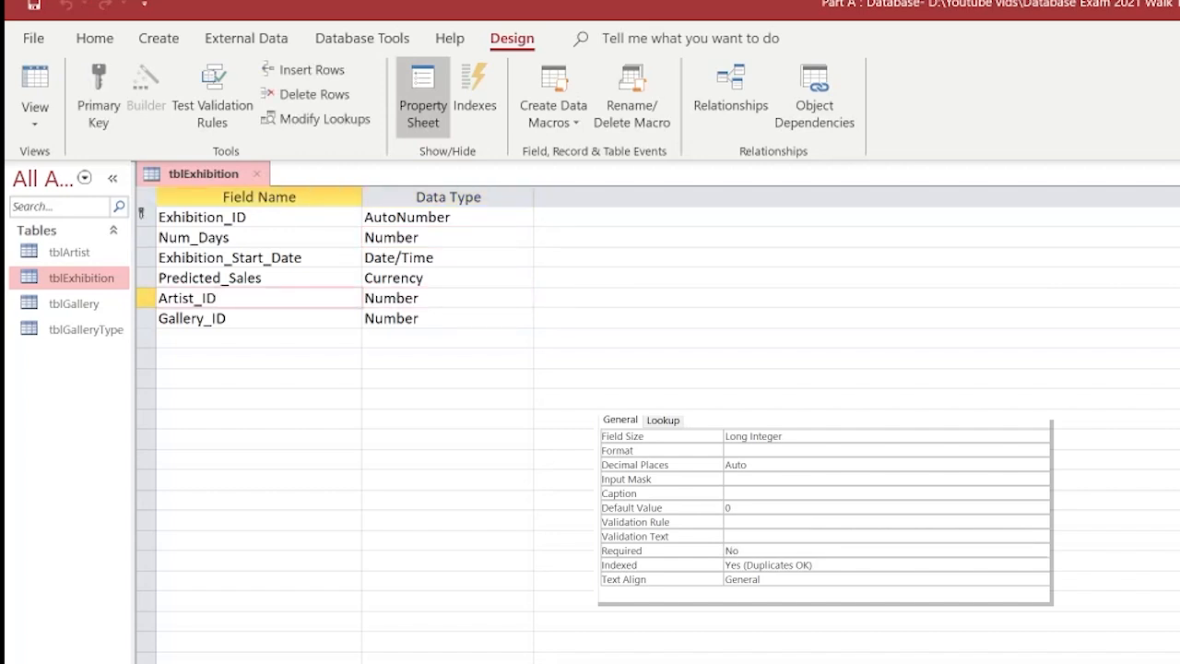
click(666, 422)
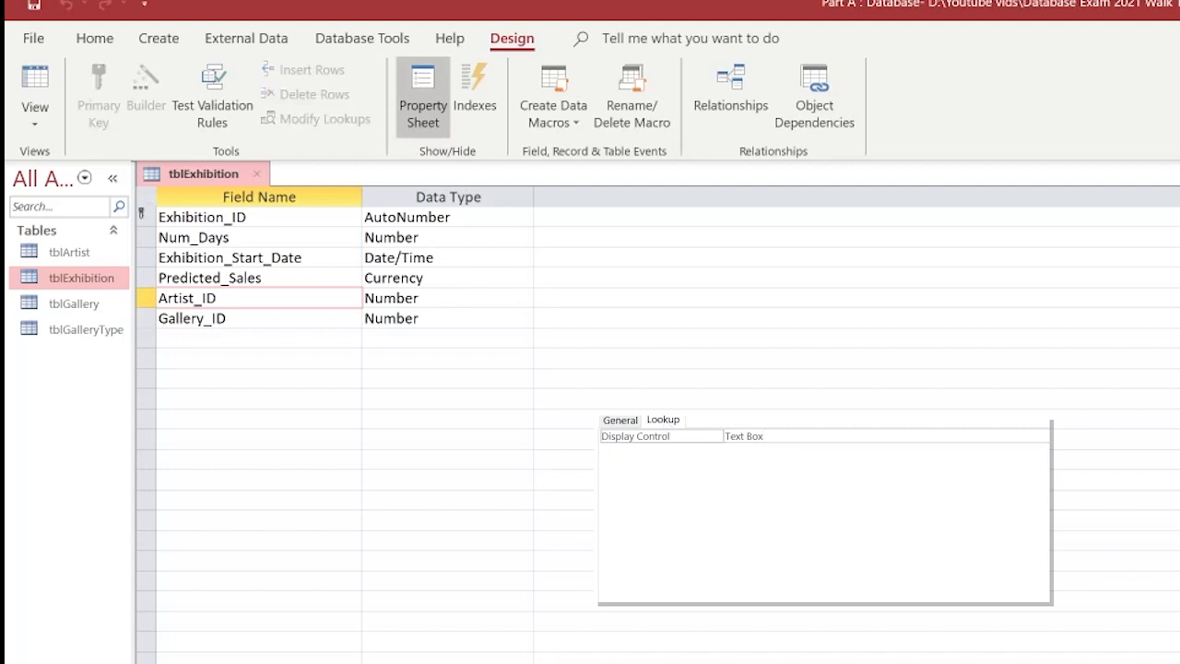
click(1053, 436)
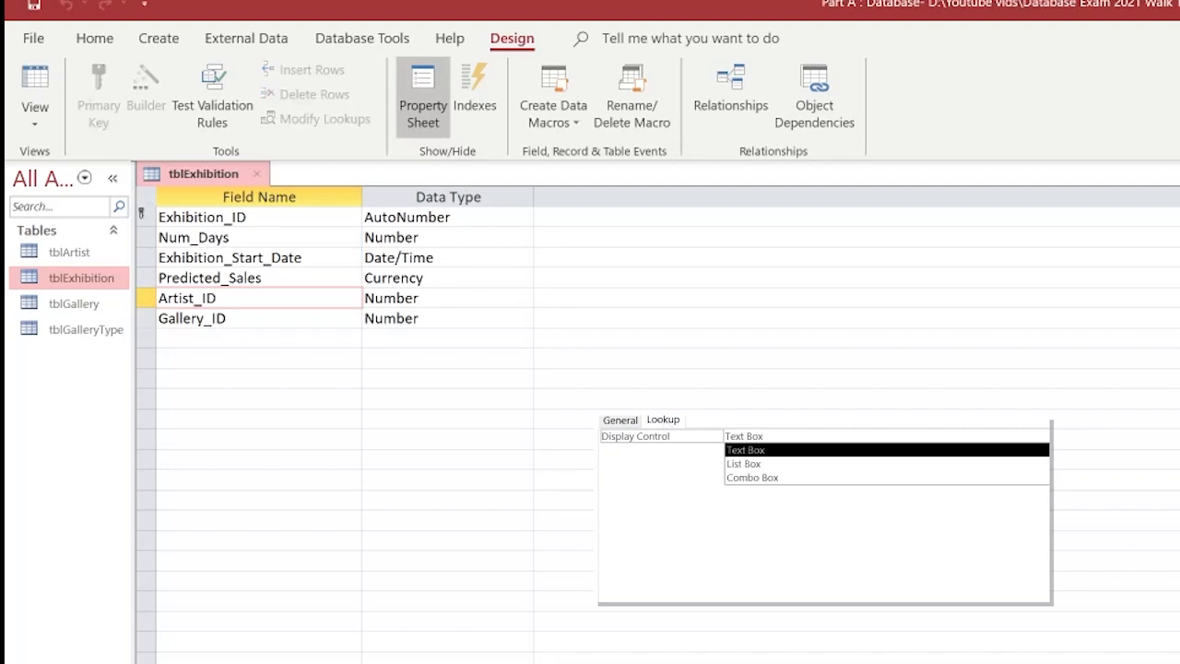
click(835, 478)
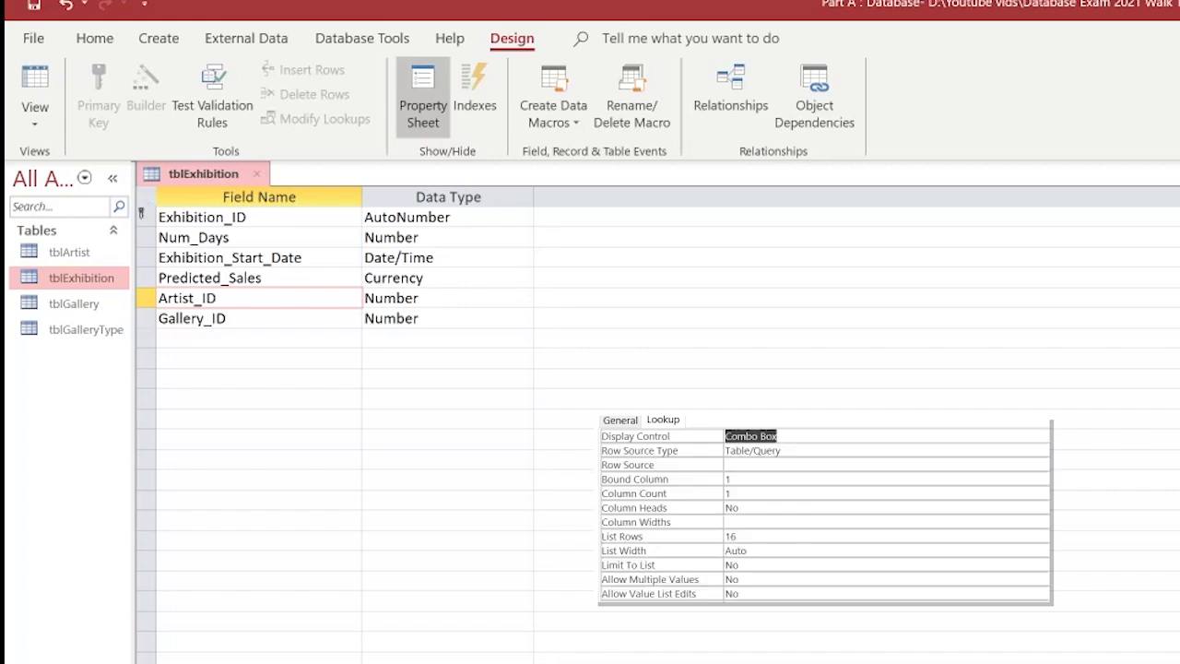
Use tblArtist as the row source of the Artist_ID lookup and set its column count to 3.
click(754, 450)
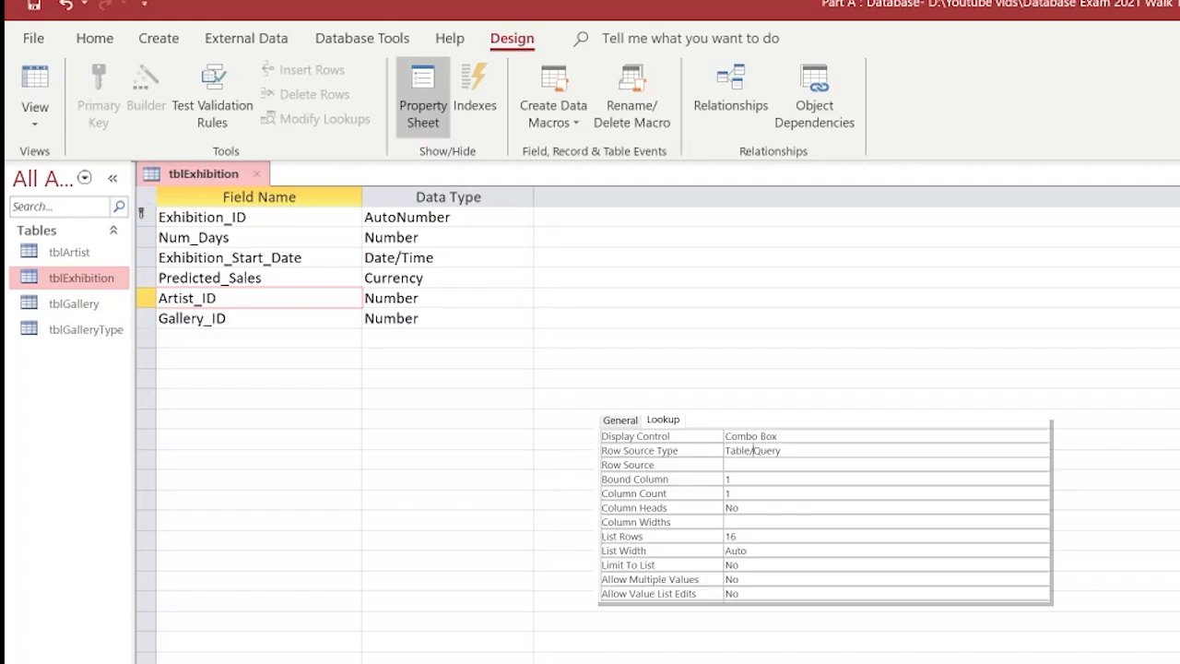
click(754, 465)
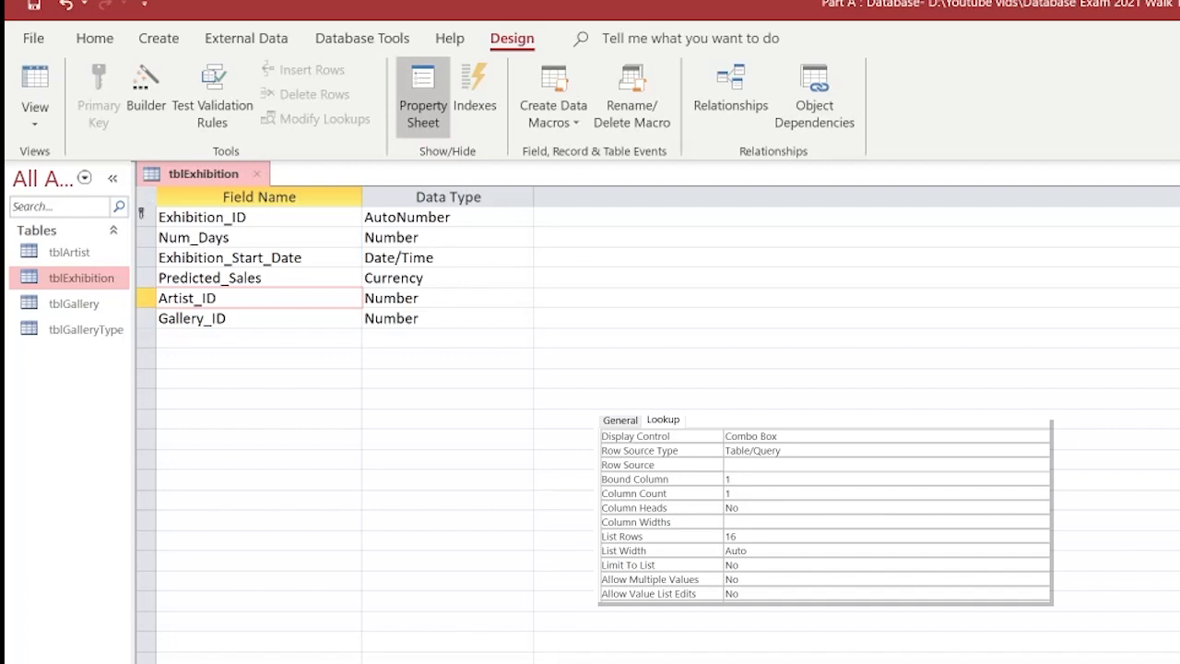
click(1043, 464)
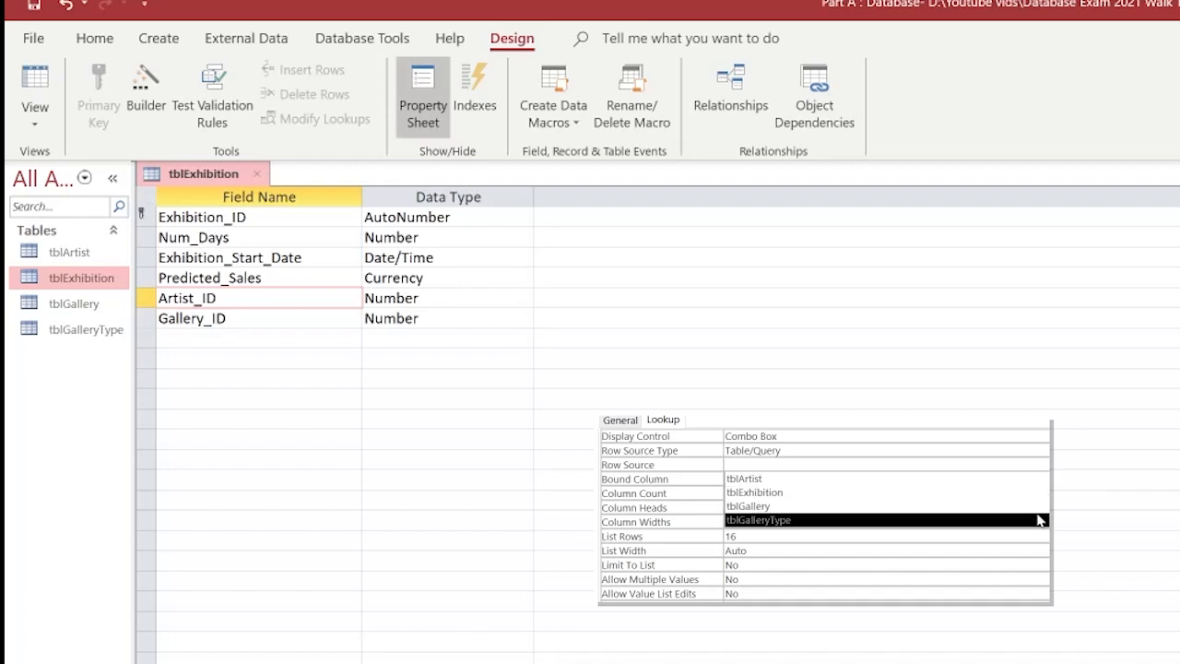
click(759, 481)
click(728, 479)
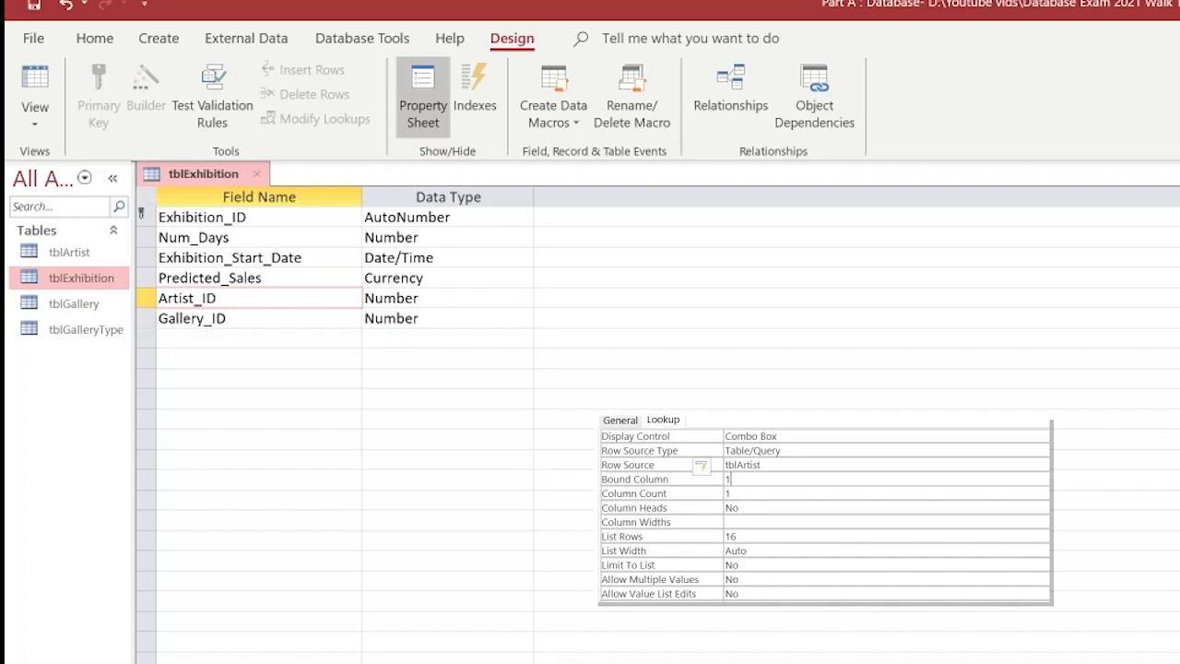
click(732, 493)
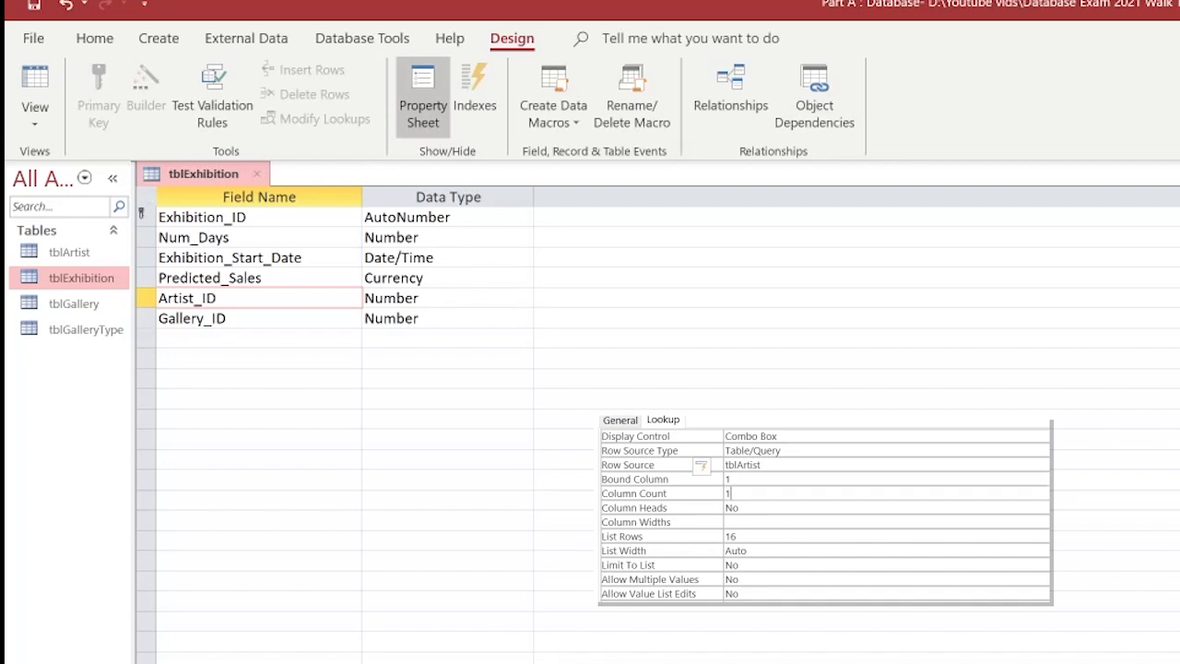
key(BackSpace)
text(3)
Change the lookup display control of the Gallery_ID field in tblExhibition to Combo Box.
click(226, 318)
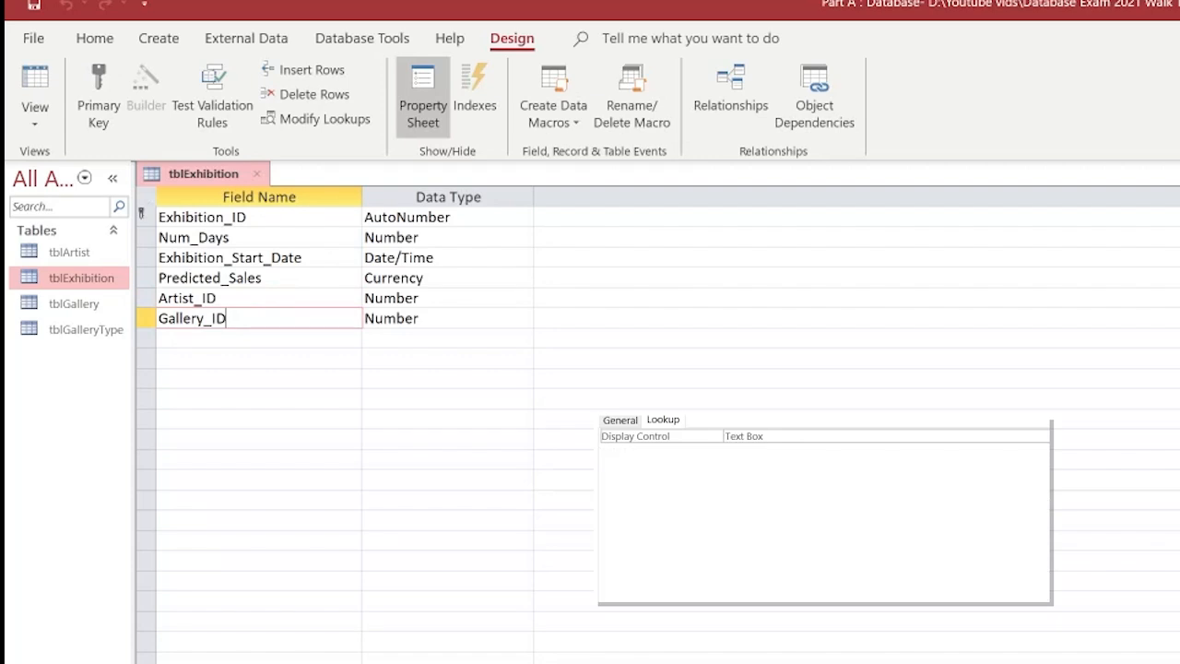
click(765, 436)
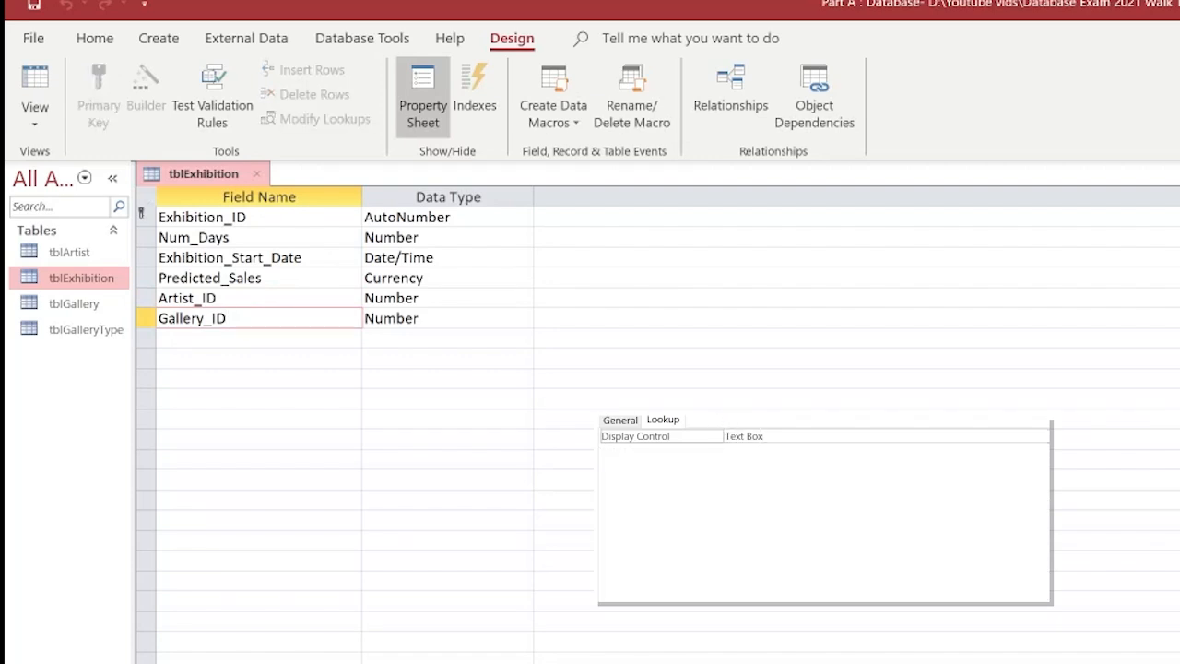
click(1043, 436)
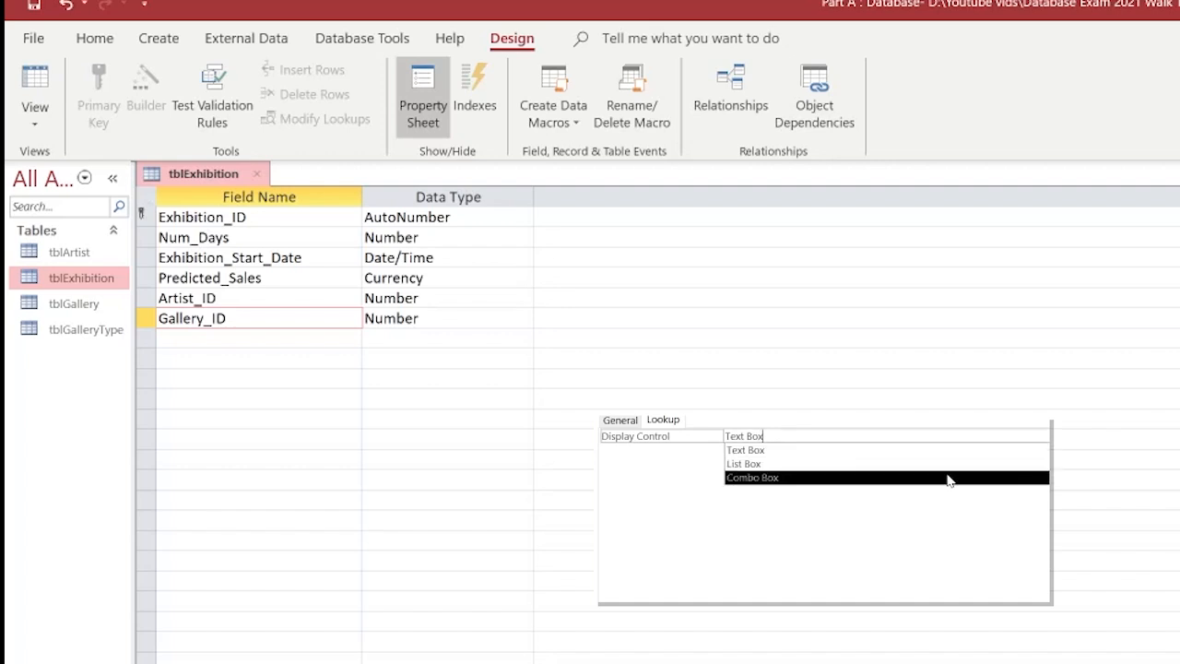
click(950, 478)
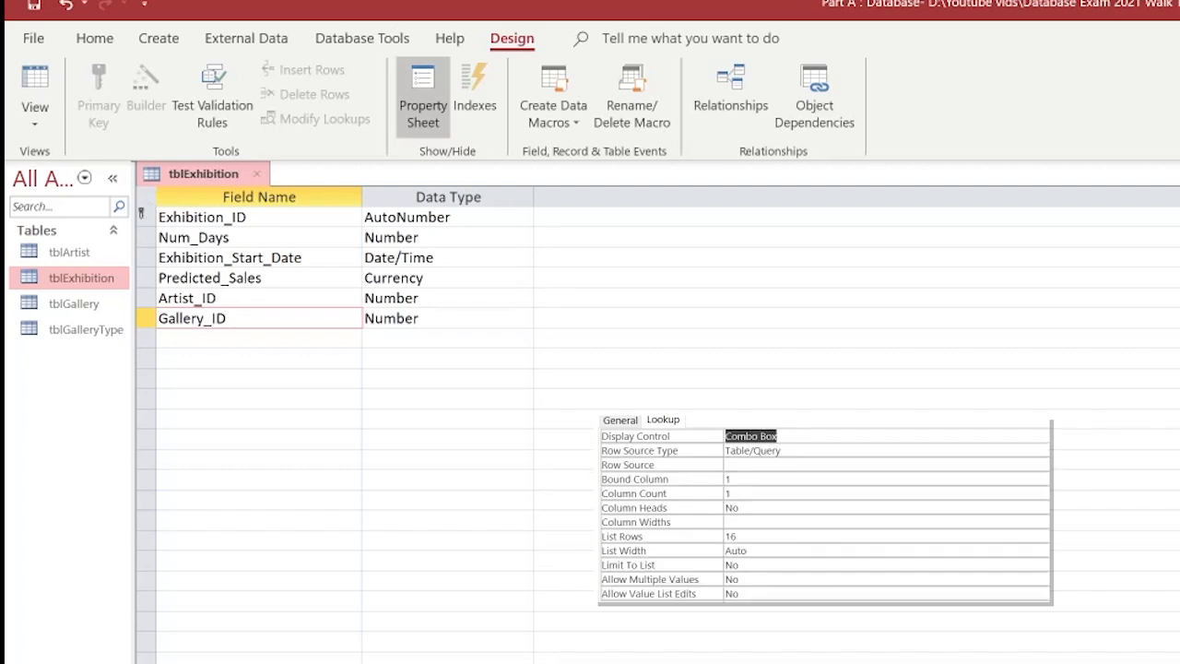
Use tblGallery as the row source of the Gallery_ID lookup and set its column count to 2.
click(885, 464)
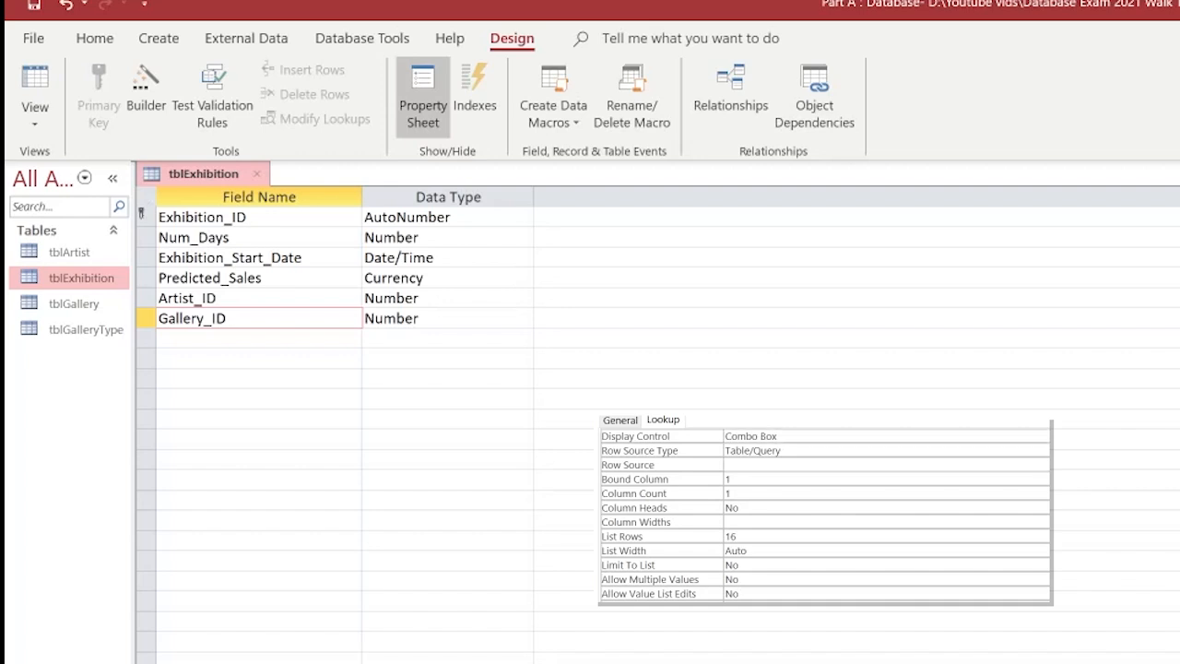
click(1031, 465)
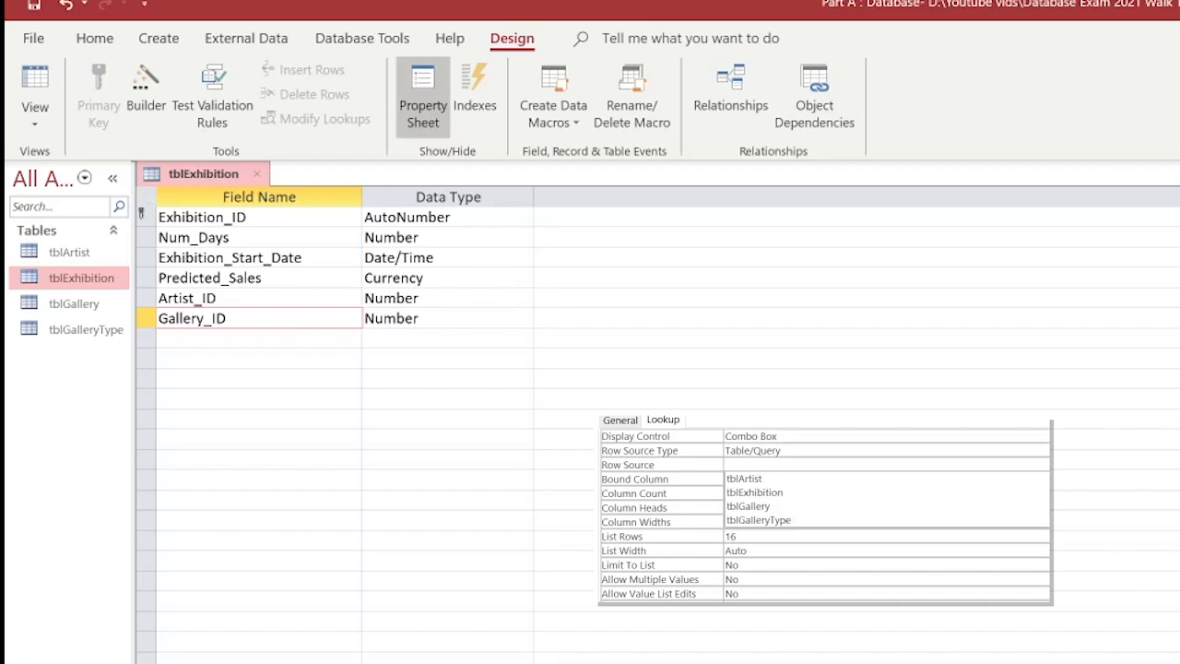
click(824, 510)
click(812, 479)
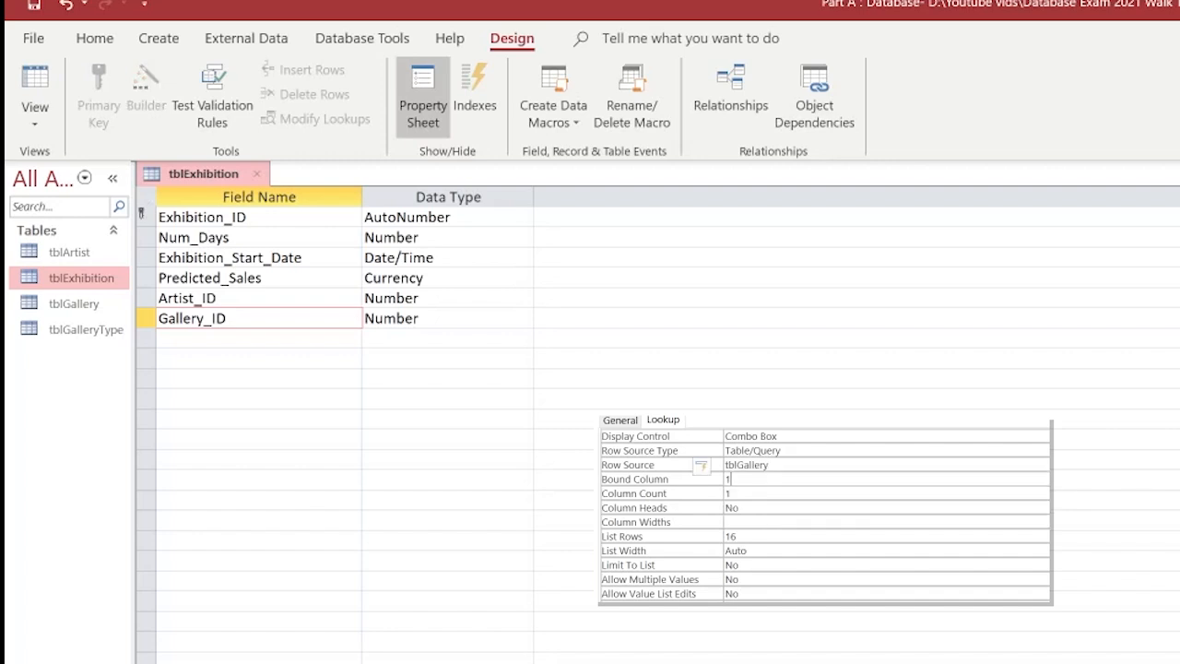
drag(745, 494, 722, 495)
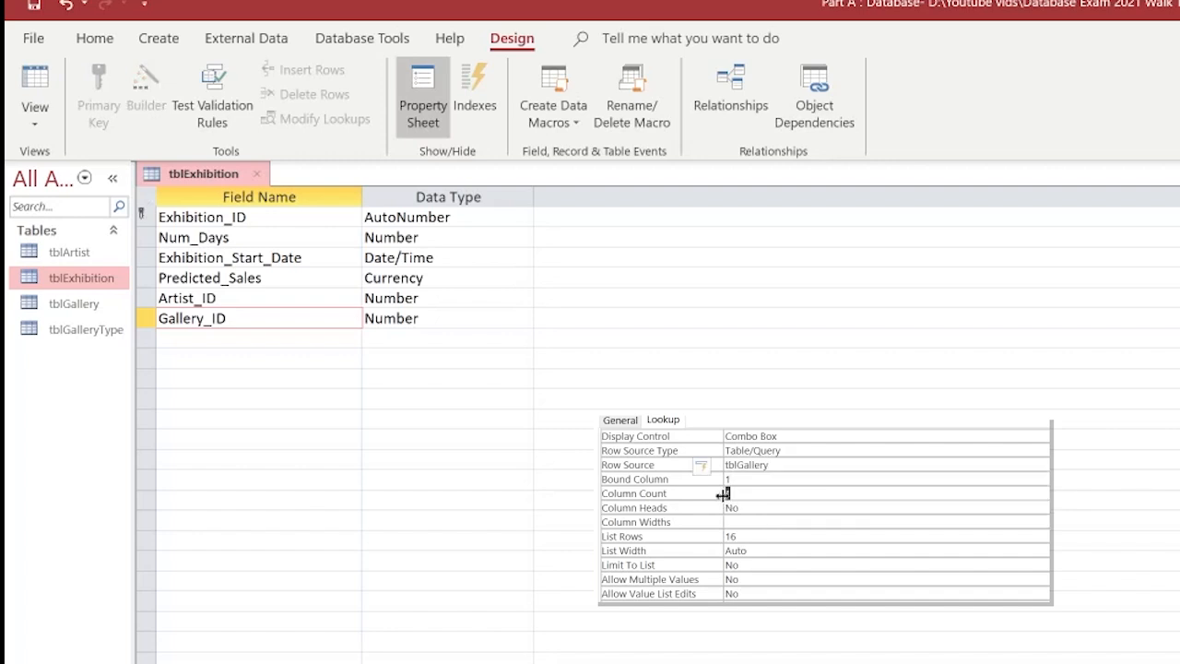
text(2)
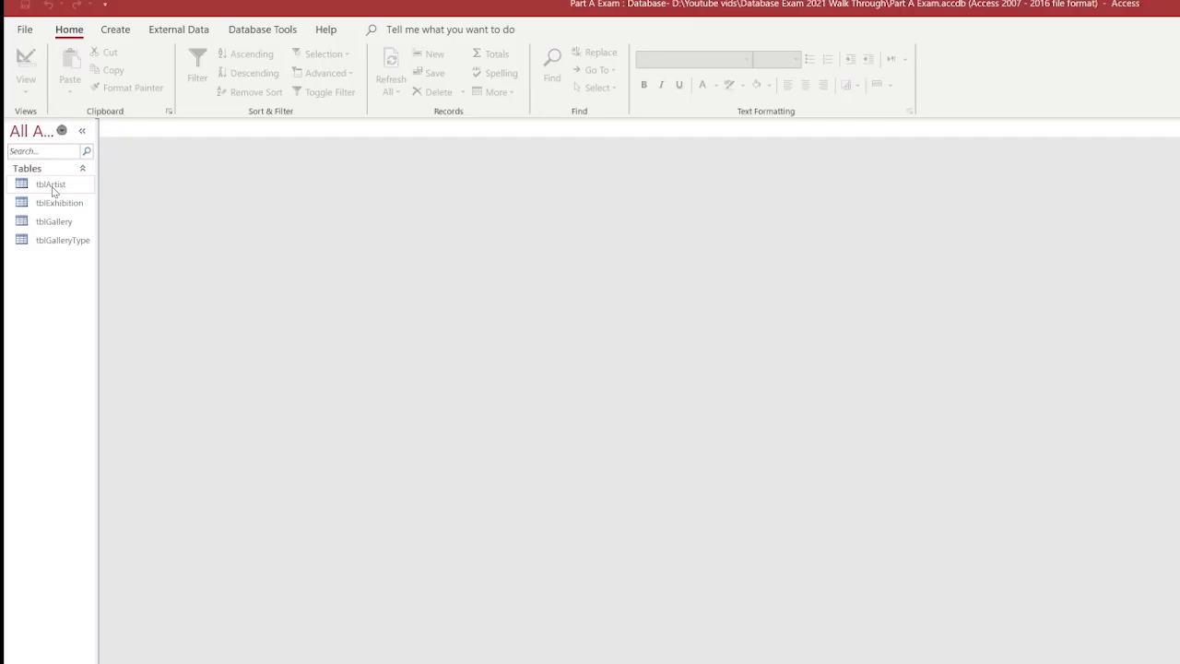
Open tblArtist, tblExhibition, tblGallery and tblGalleryType for data entry.
double_click(51, 186)
double_click(59, 204)
double_click(61, 226)
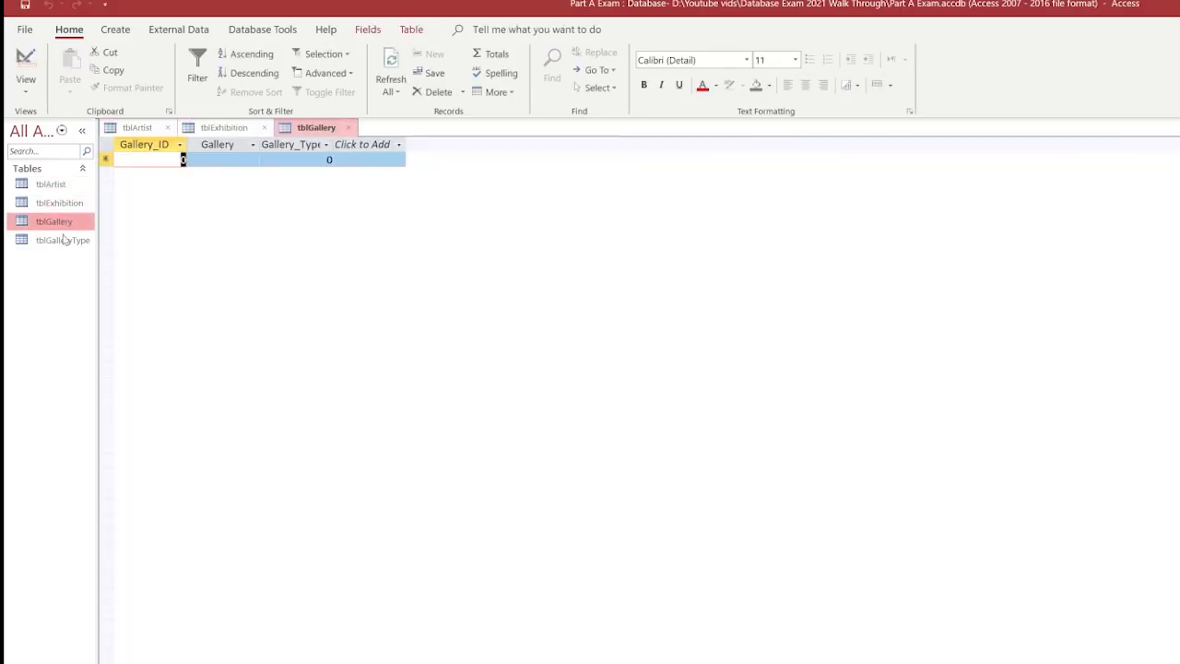
double_click(63, 240)
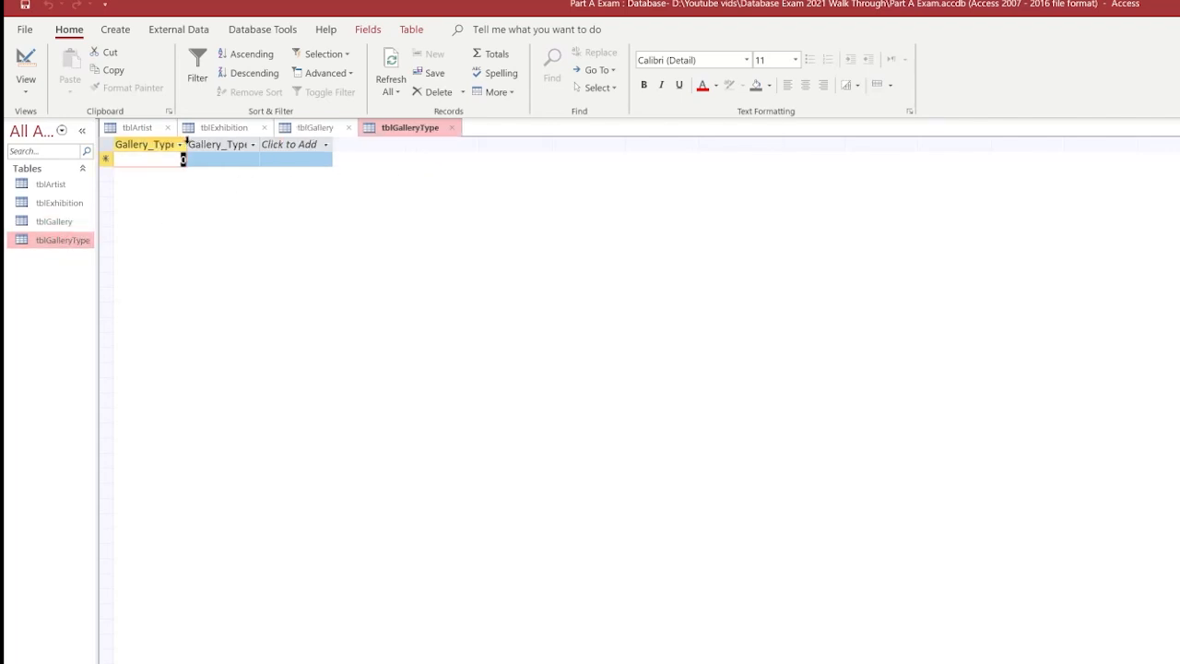
Fit the Gallery_Type_ID column to its heading in both tblGalleryType and tblGallery.
double_click(184, 144)
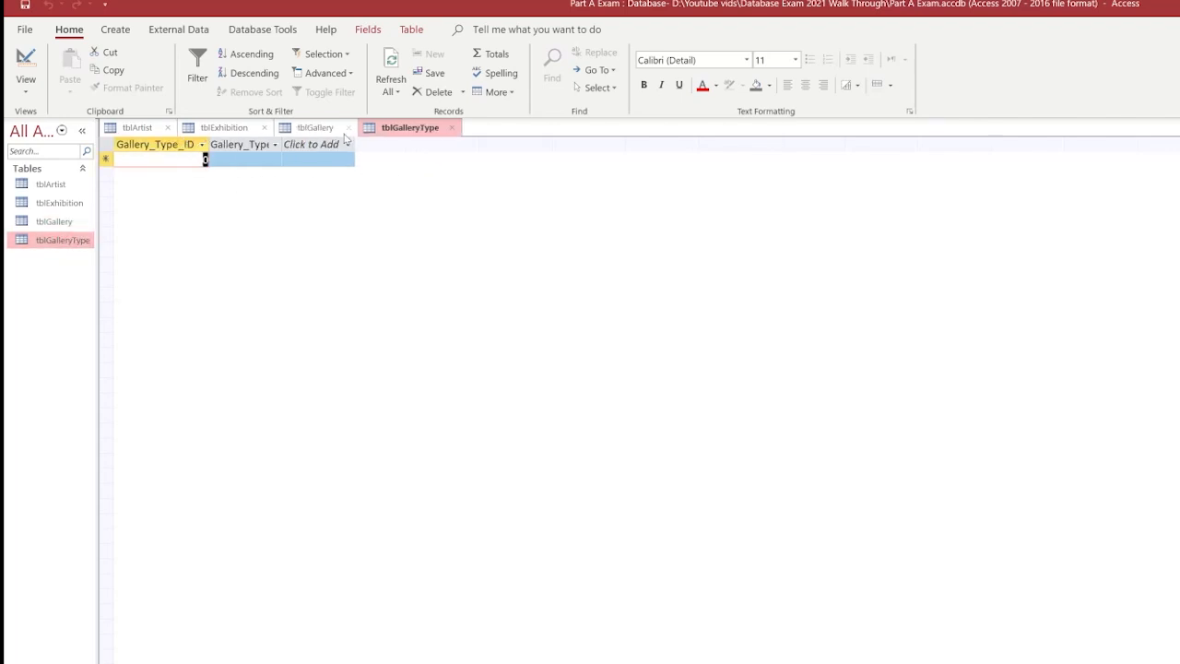
click(288, 129)
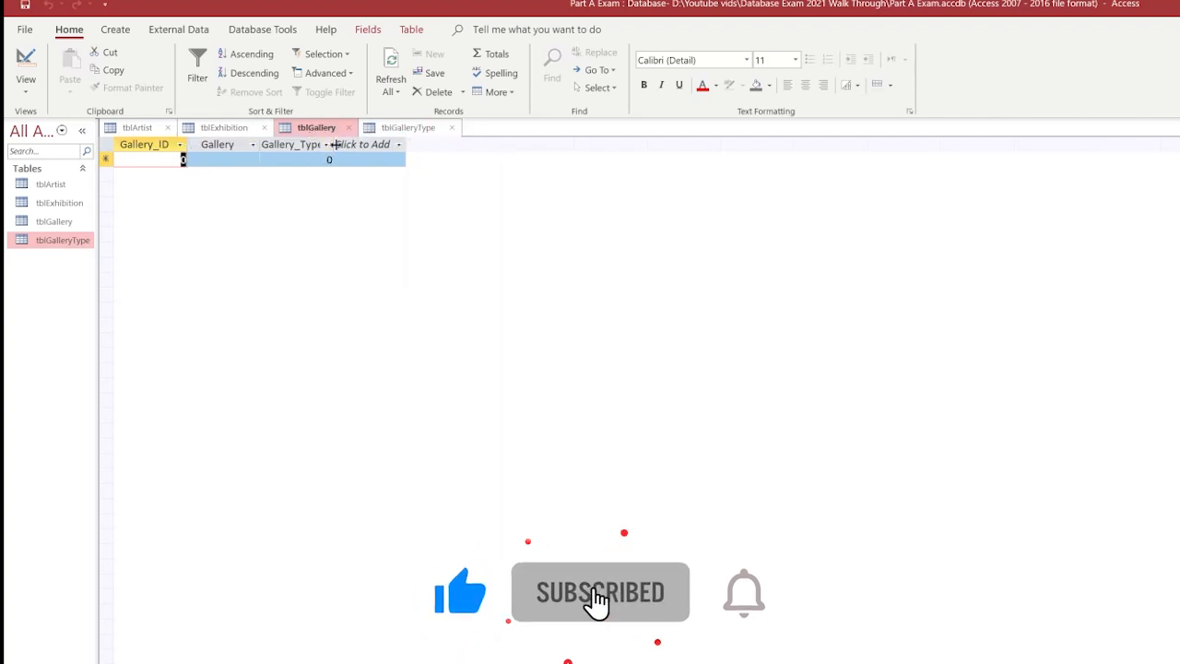
double_click(334, 143)
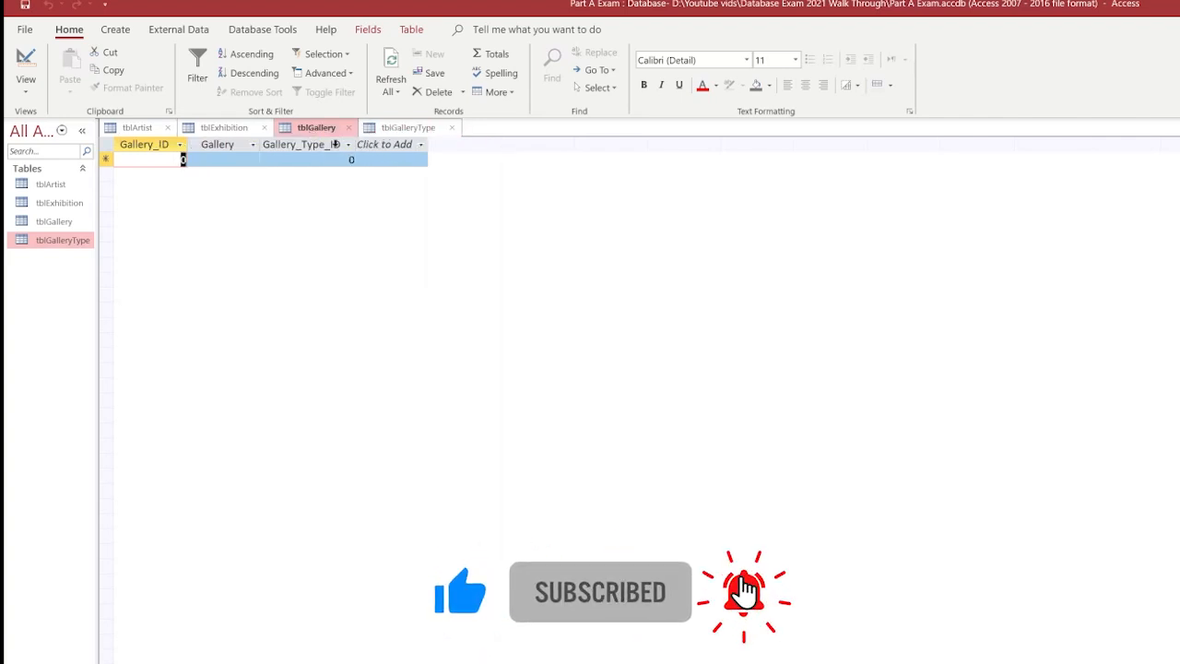
Fit the Predicted_Sales and Exhibition_Start_Date columns of tblExhibition to their headings.
click(224, 130)
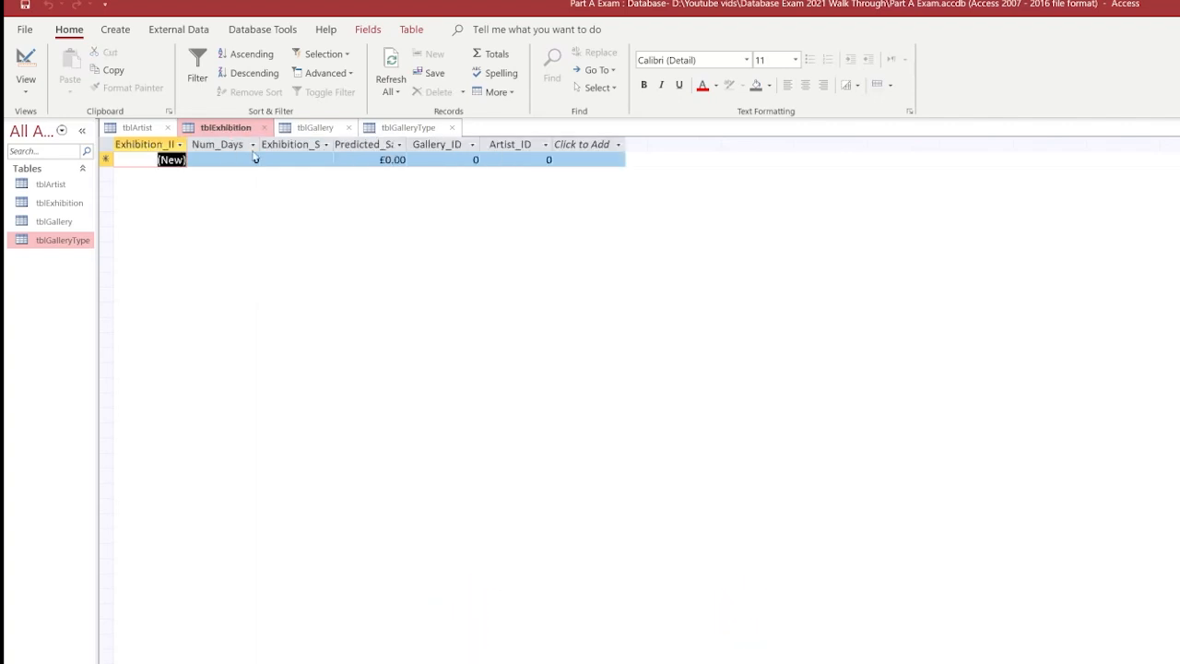
double_click(406, 143)
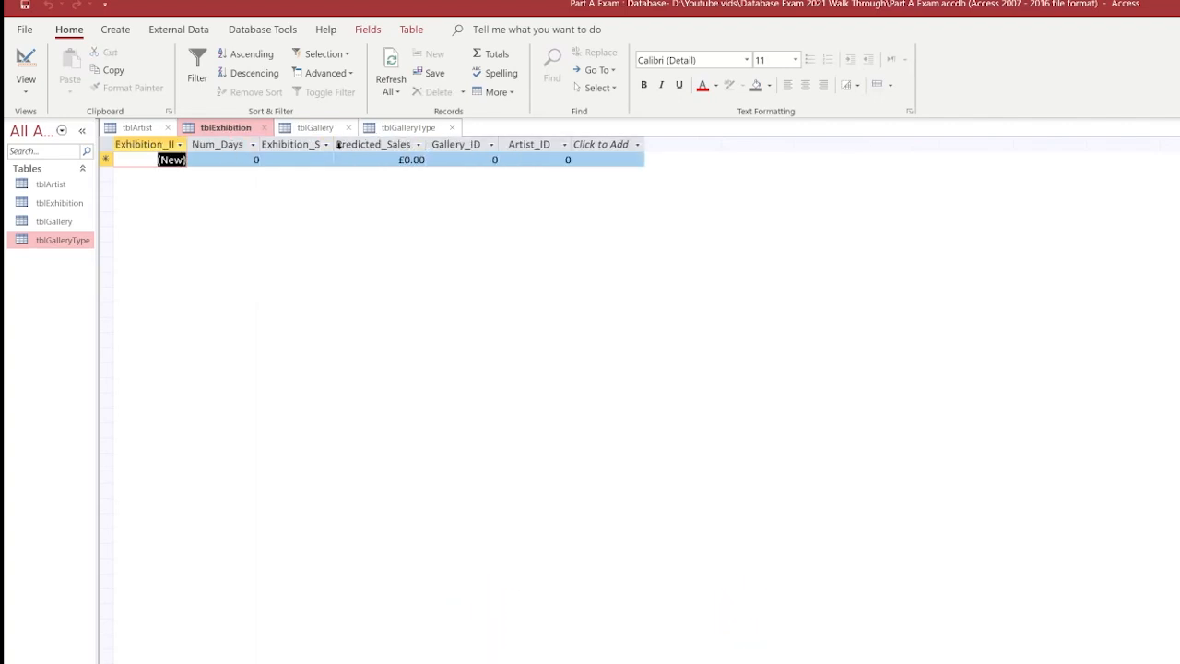
double_click(335, 144)
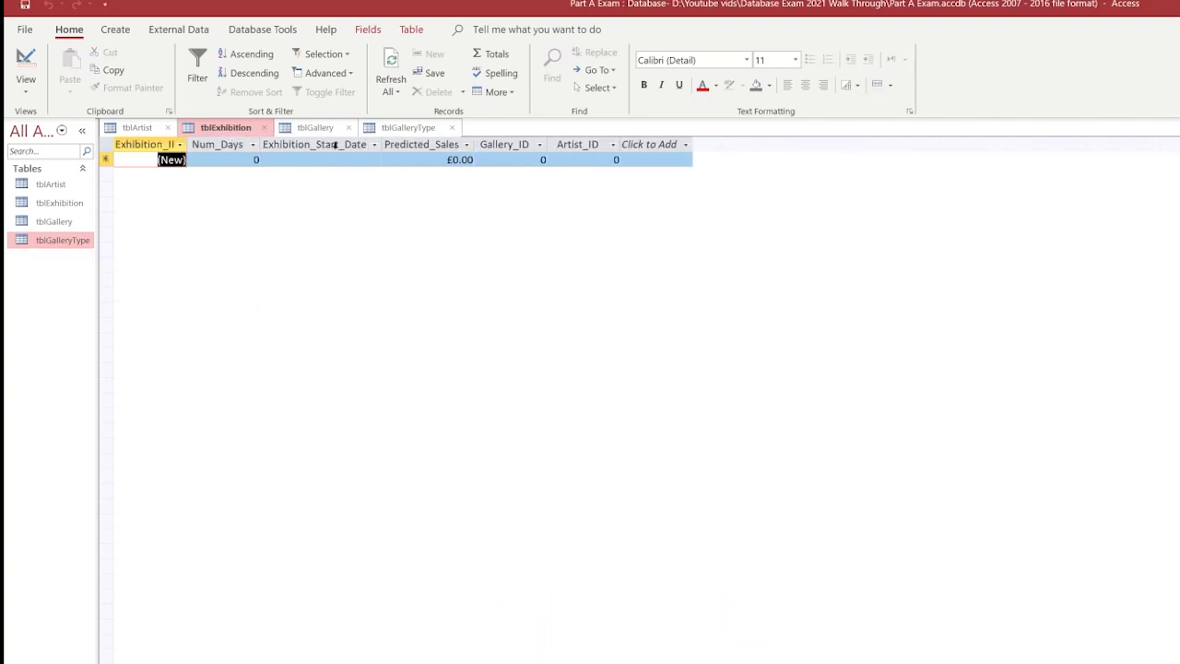
Fit the Artist_Initial and Artist_Surname columns of tblArtist to their headings.
click(135, 127)
double_click(333, 144)
double_click(261, 144)
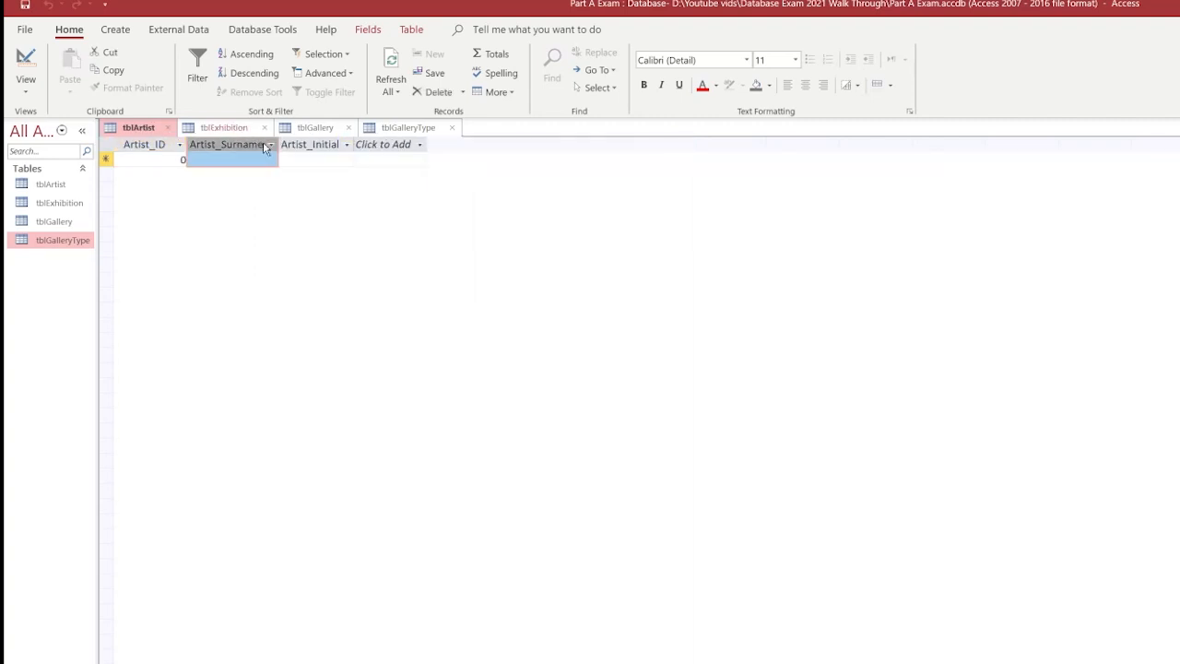
click(242, 159)
click(285, 156)
click(196, 159)
click(186, 160)
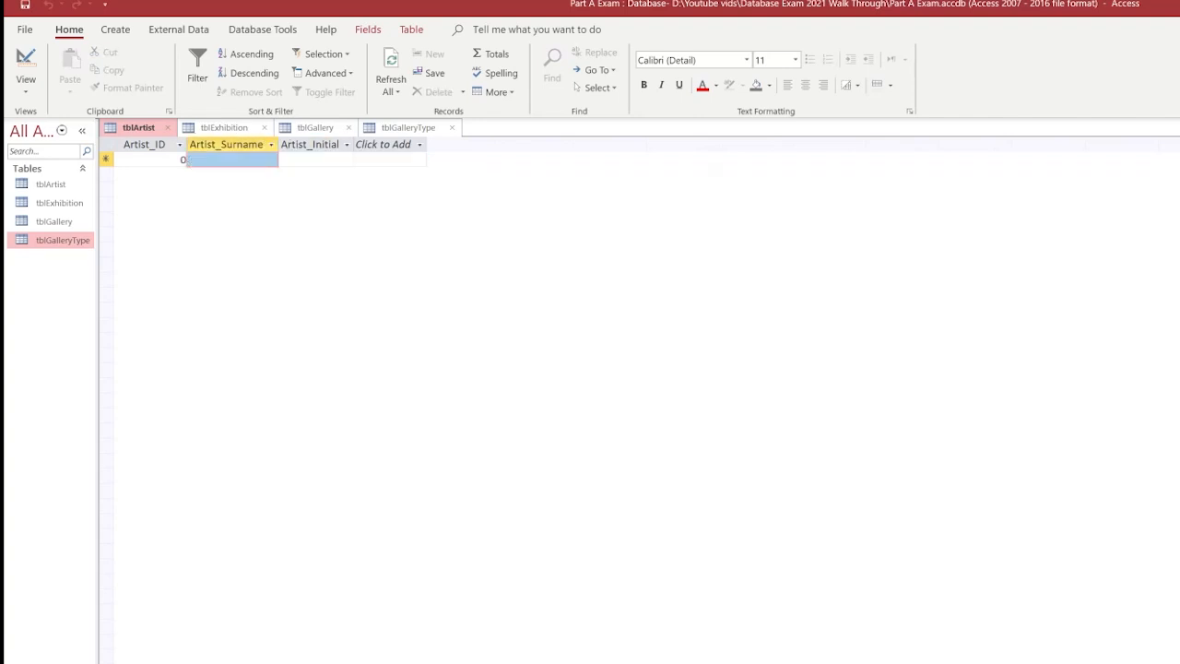
key(Tab)
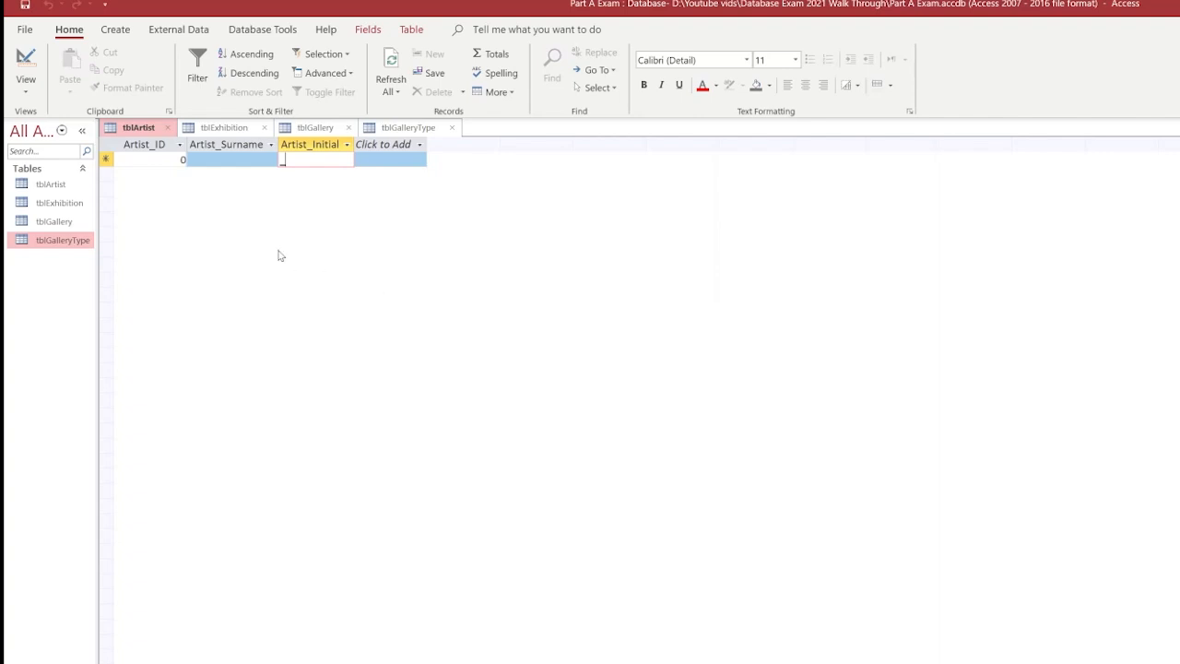
Enter the first tblArtist record with Artist_ID 1 and the artist's surname and initial.
double_click(184, 158)
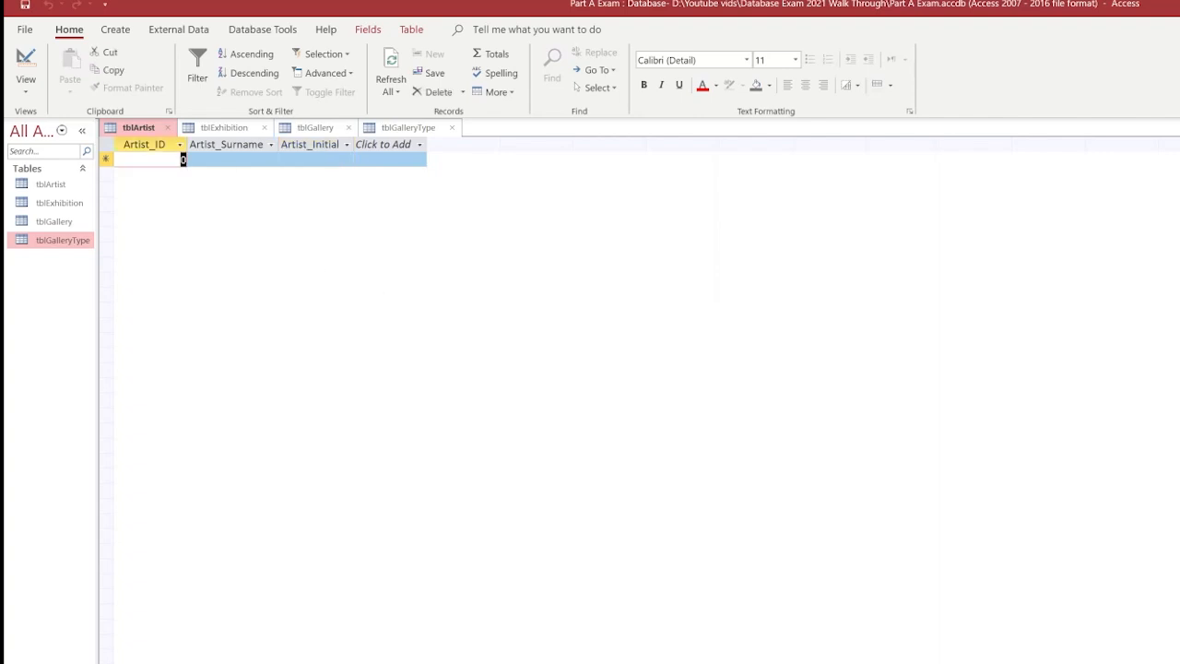
text(1)
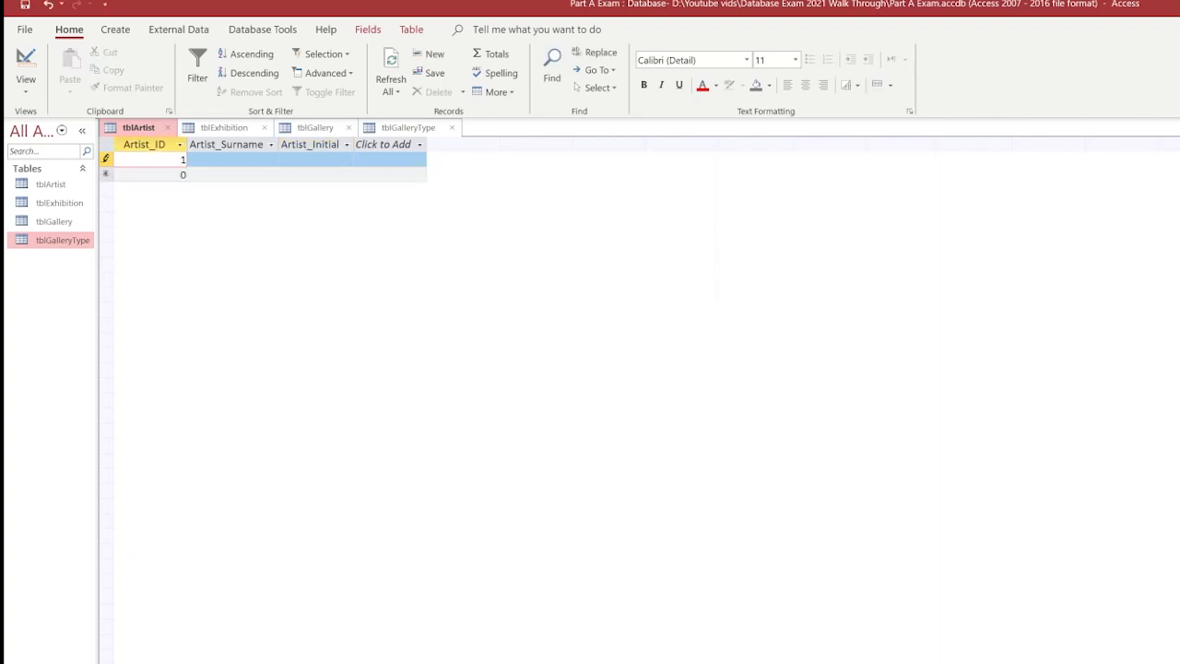
key(Tab)
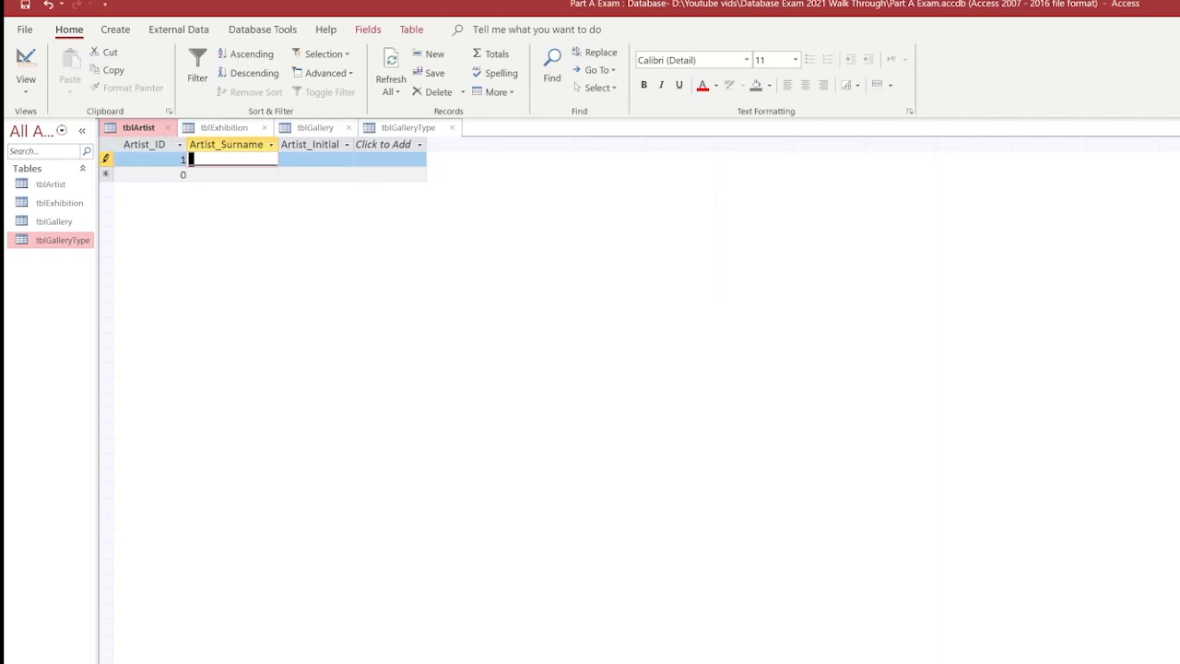
text(Andre)
text(asson)
key(Tab)
text(Q)
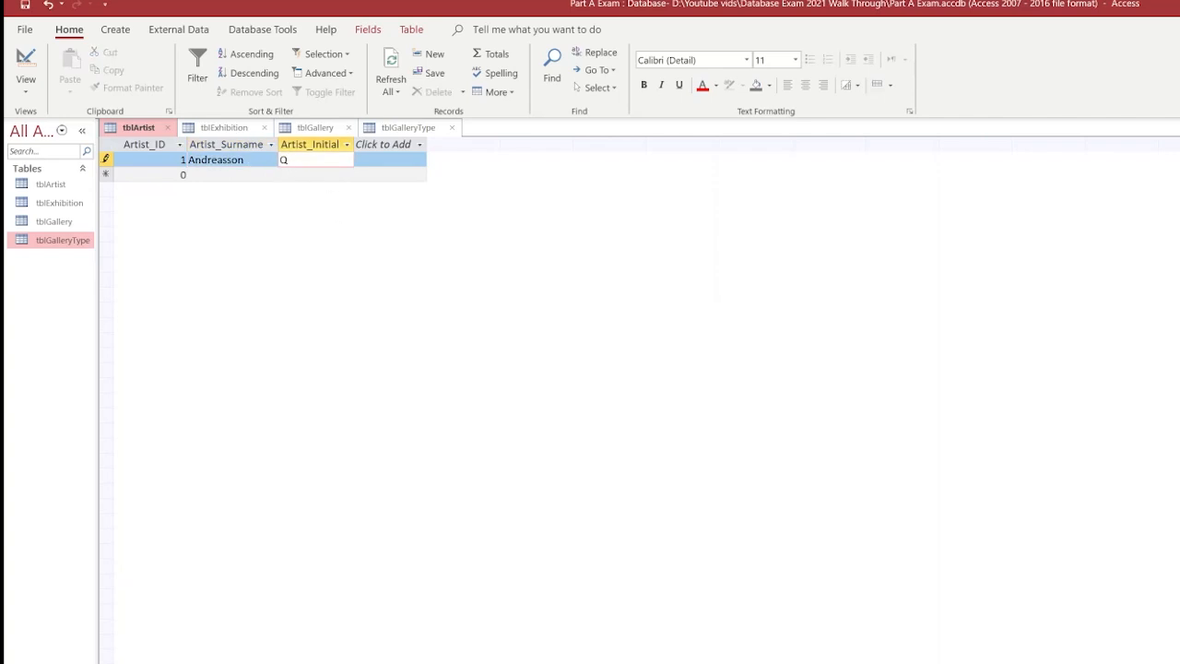
Add a second tblArtist record with Artist_ID 2 and the artist's surname.
click(183, 174)
key(BackSpace)
text(2)
key(Tab)
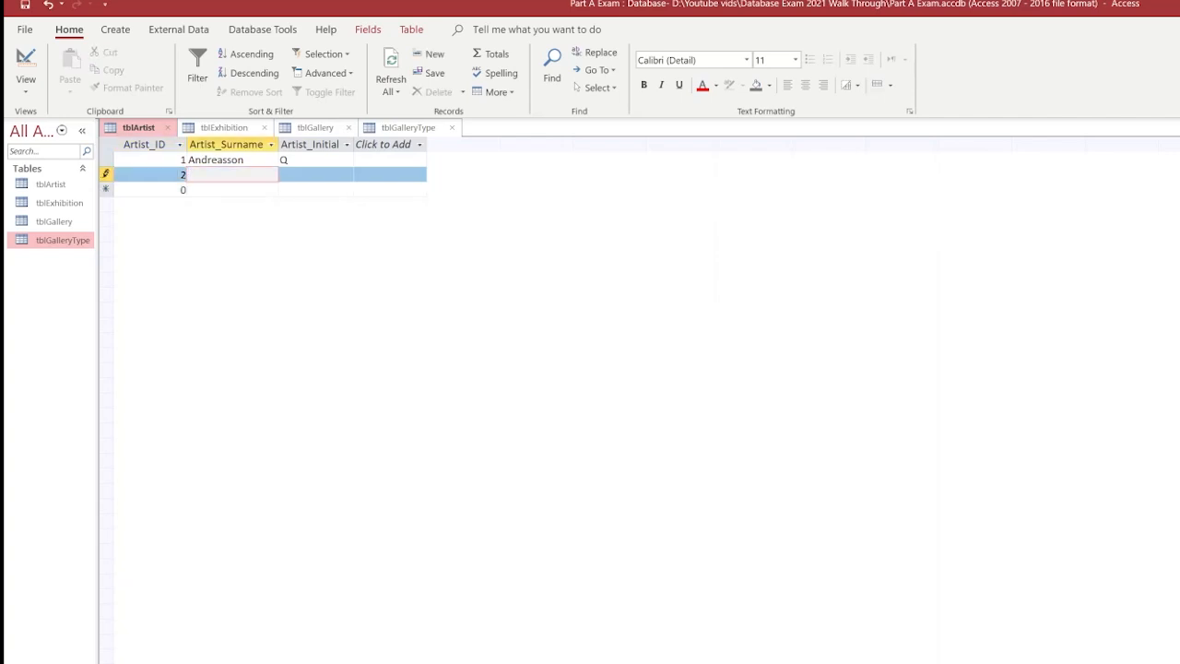
text(A)
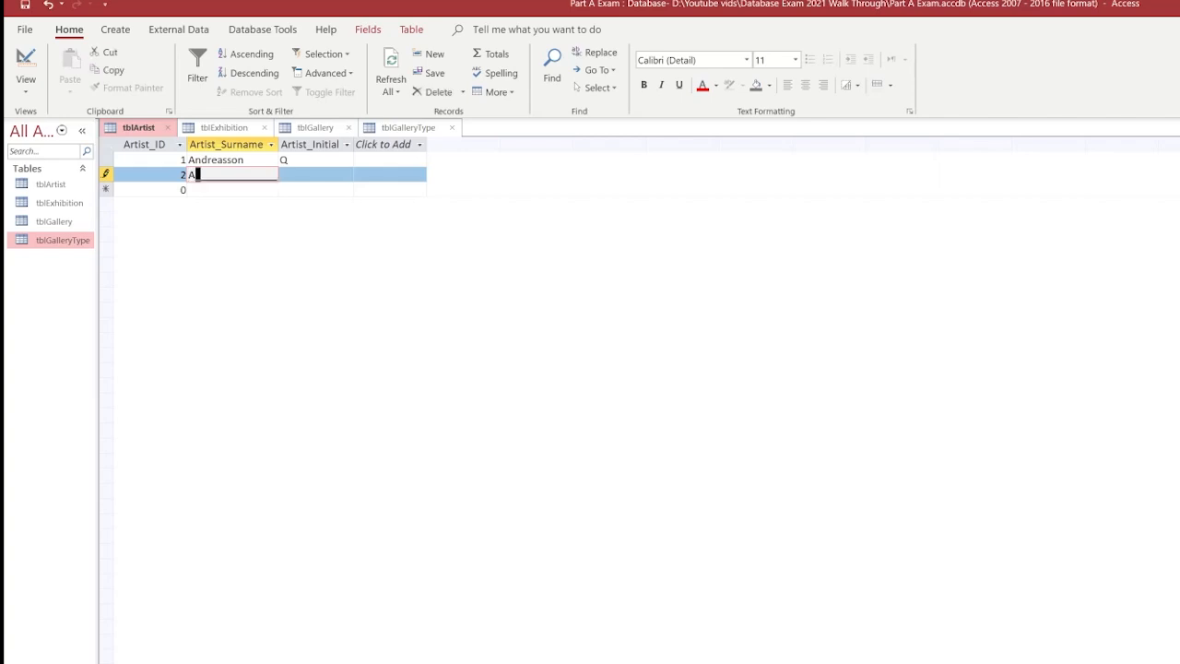
text(tt)
text(er)
key(BackSpace)
text(berry)
key(Tab)
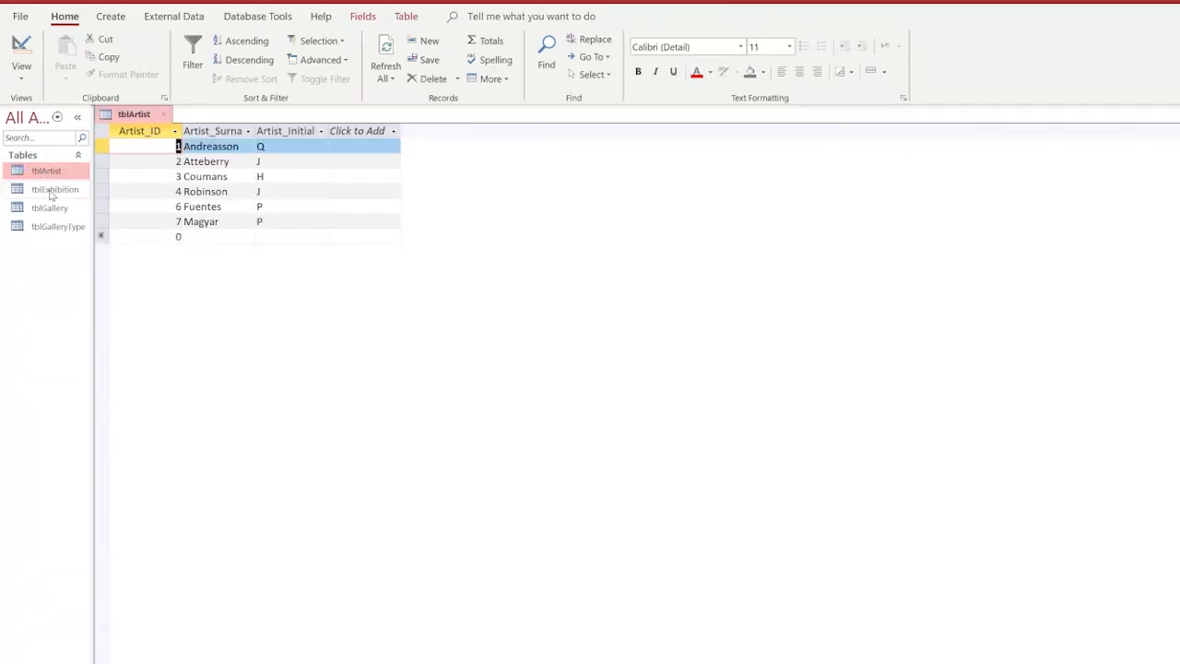
Open tblExhibition, tblGallery and tblGalleryType to review their records.
double_click(52, 190)
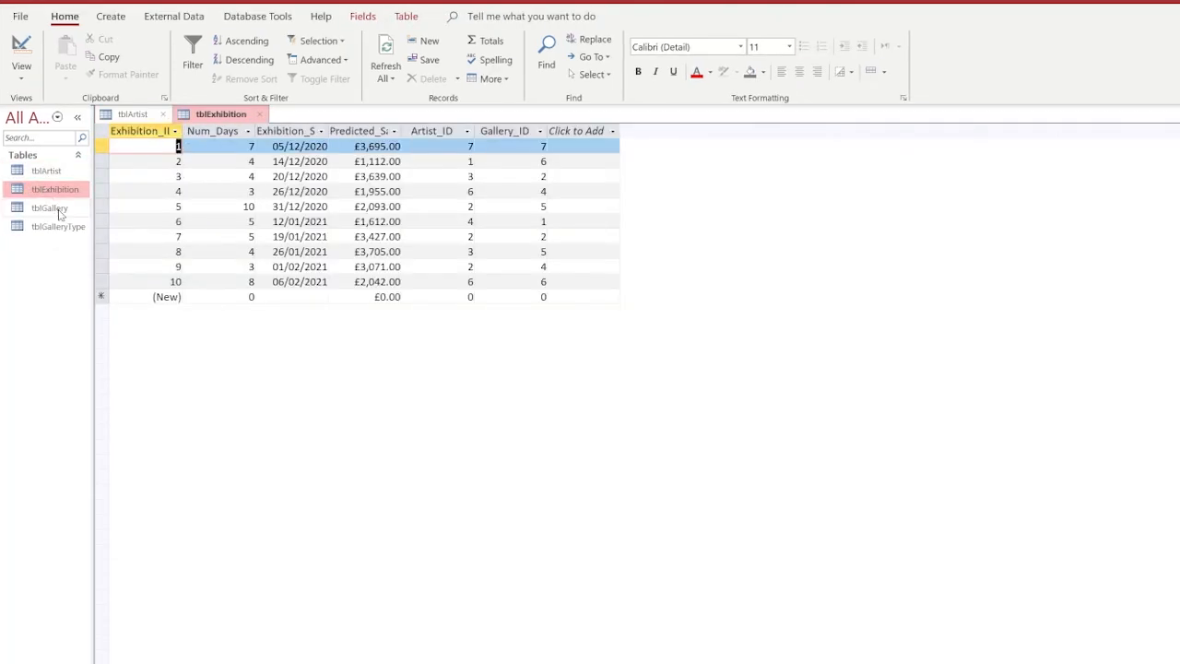
double_click(55, 208)
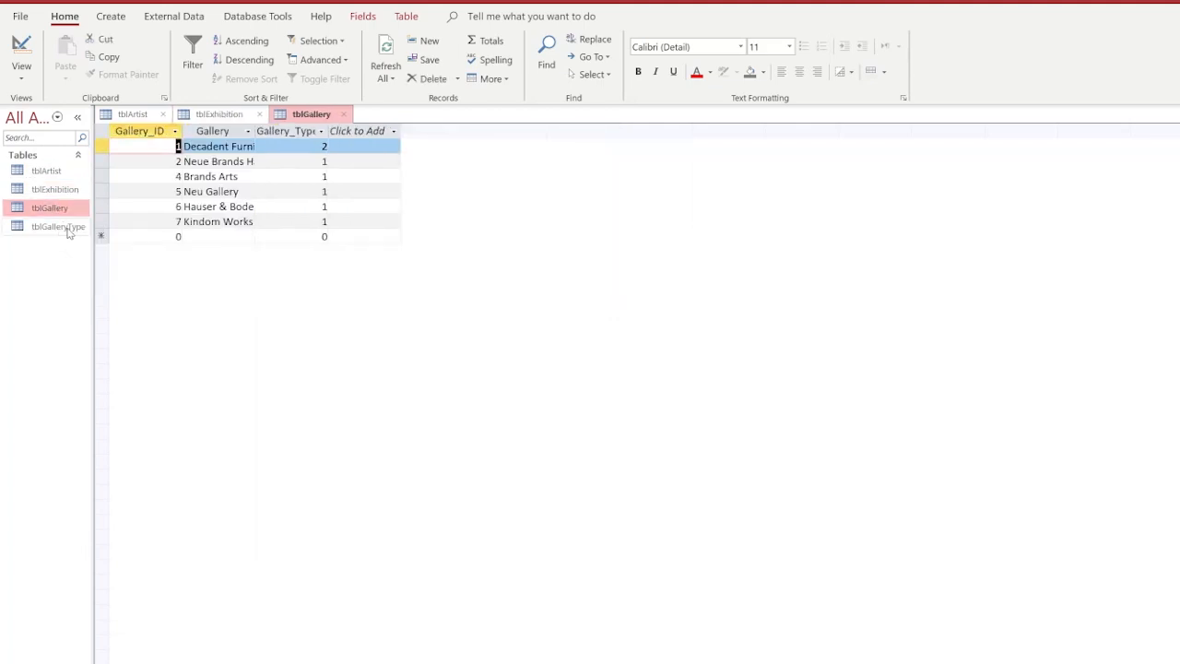
double_click(68, 231)
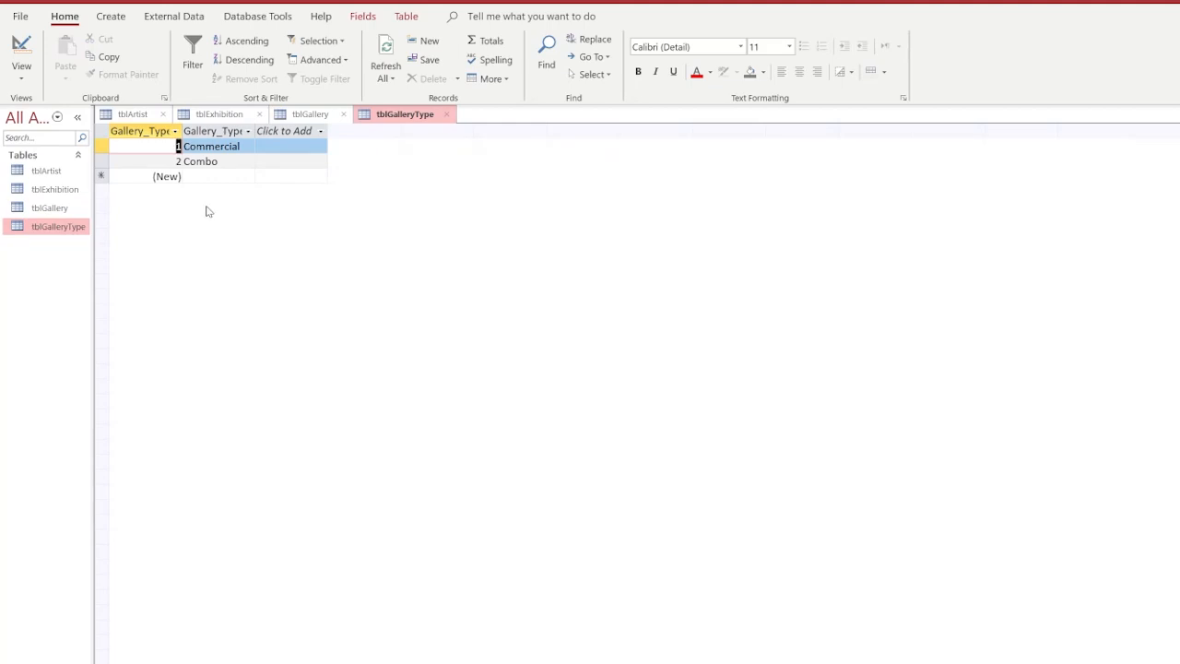
Open the Relationships window and add tblArtist, tblExhibition, tblGallery and tblGalleryType to the layout.
click(251, 17)
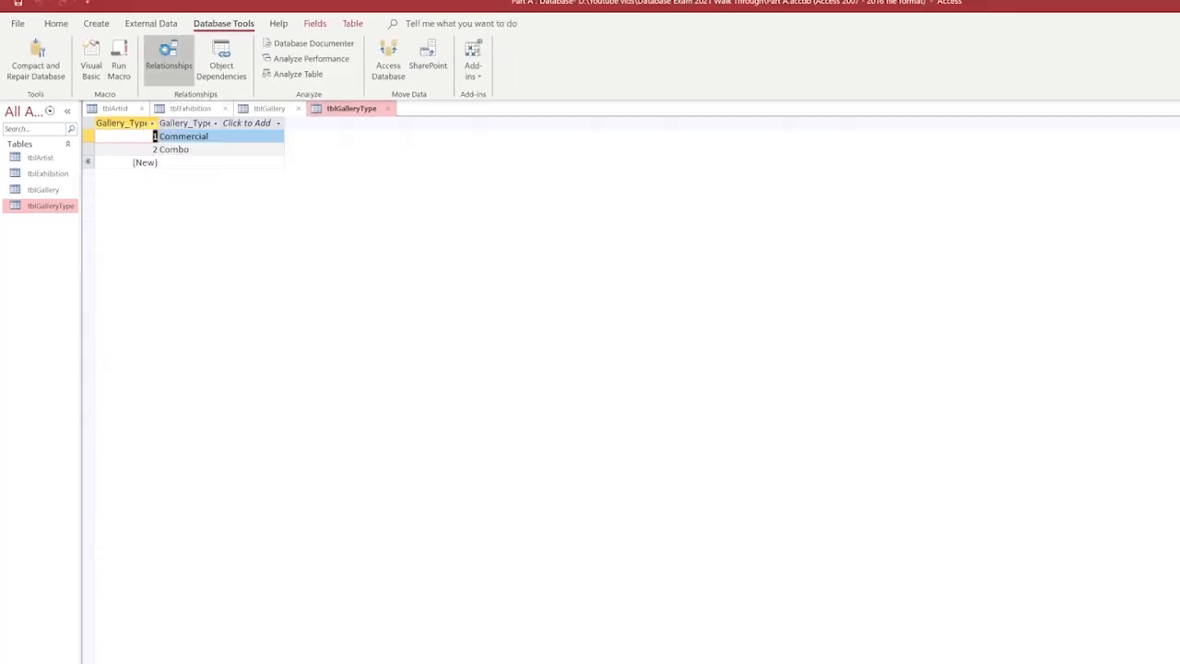
click(169, 61)
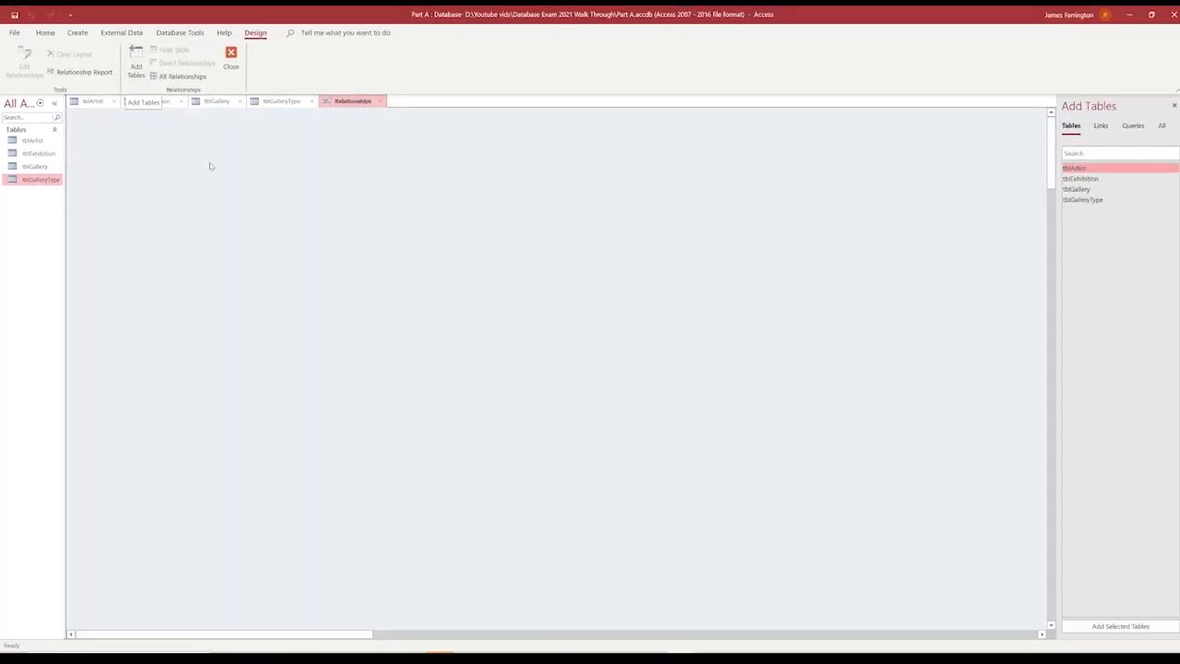
click(136, 62)
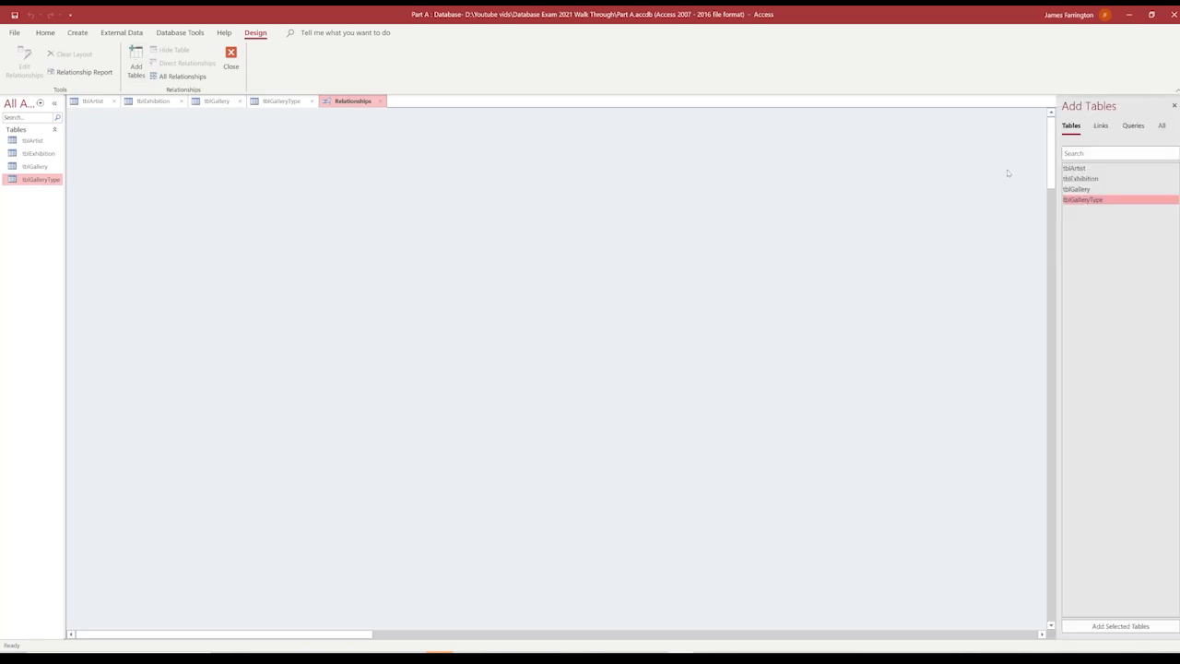
double_click(1073, 168)
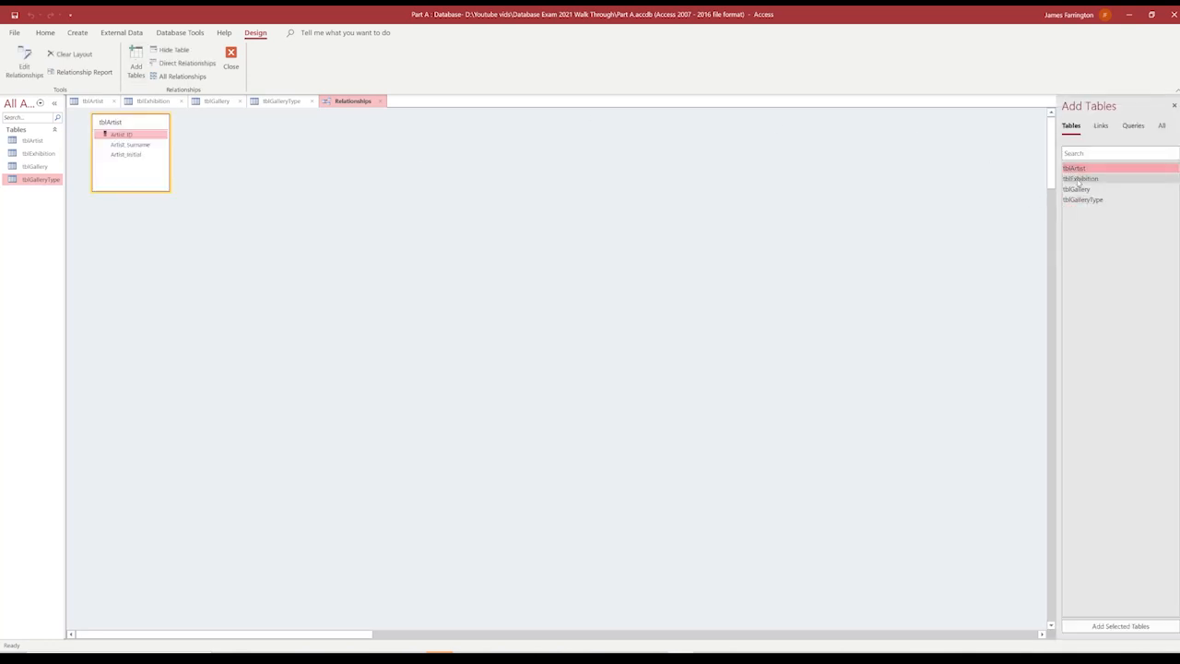
double_click(1077, 179)
double_click(1076, 189)
double_click(1080, 199)
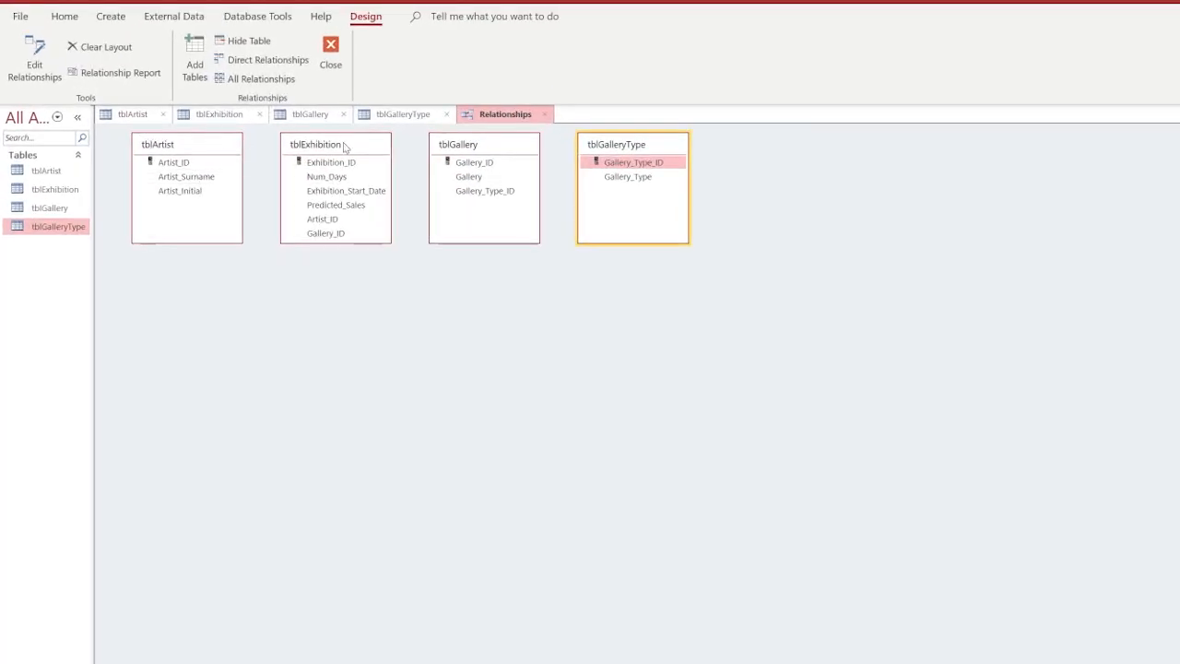
Close the open tblArtist, tblExhibition, tblGallery and tblGalleryType datasheets, leaving only the Relationships window open.
click(161, 117)
click(161, 117)
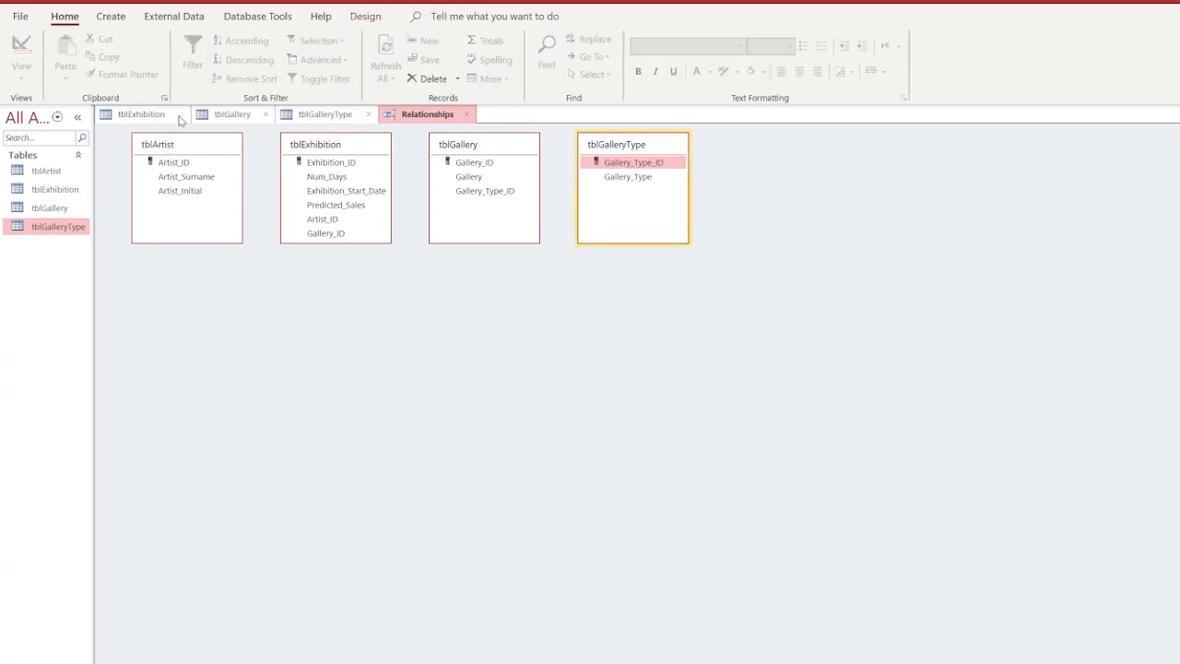
click(179, 115)
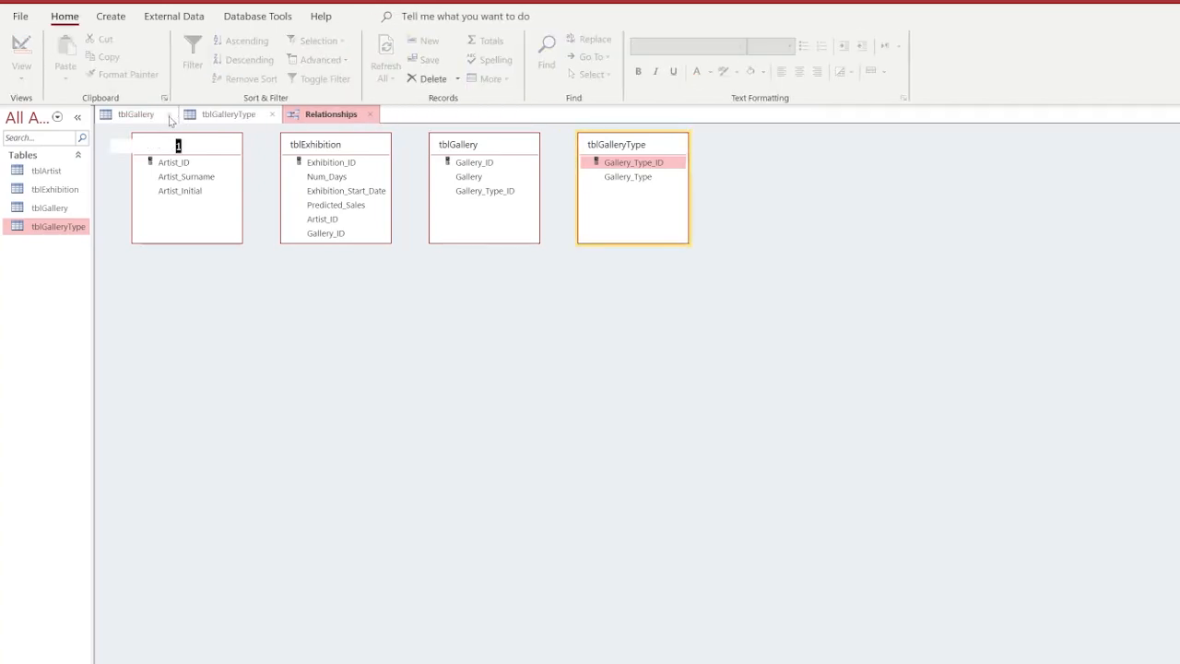
click(169, 115)
click(188, 115)
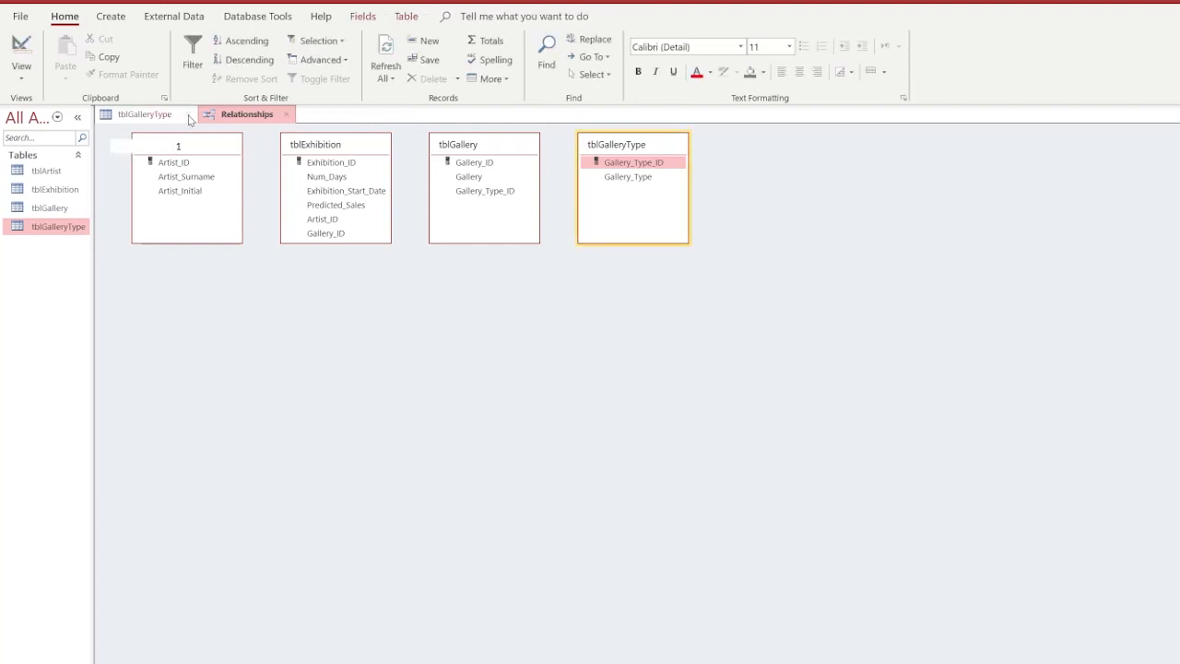
click(191, 334)
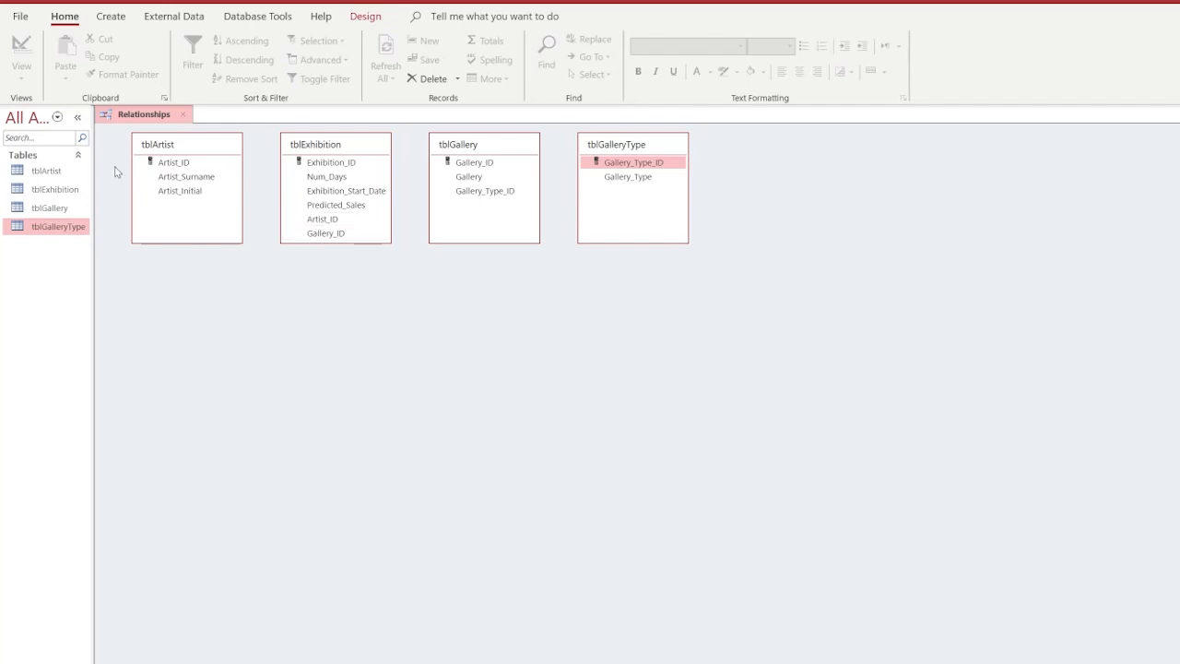
Relate Artist_ID in tblArtist to Artist_ID in tblExhibition, enforcing referential integrity with cascade update and cascade delete.
drag(175, 166, 322, 219)
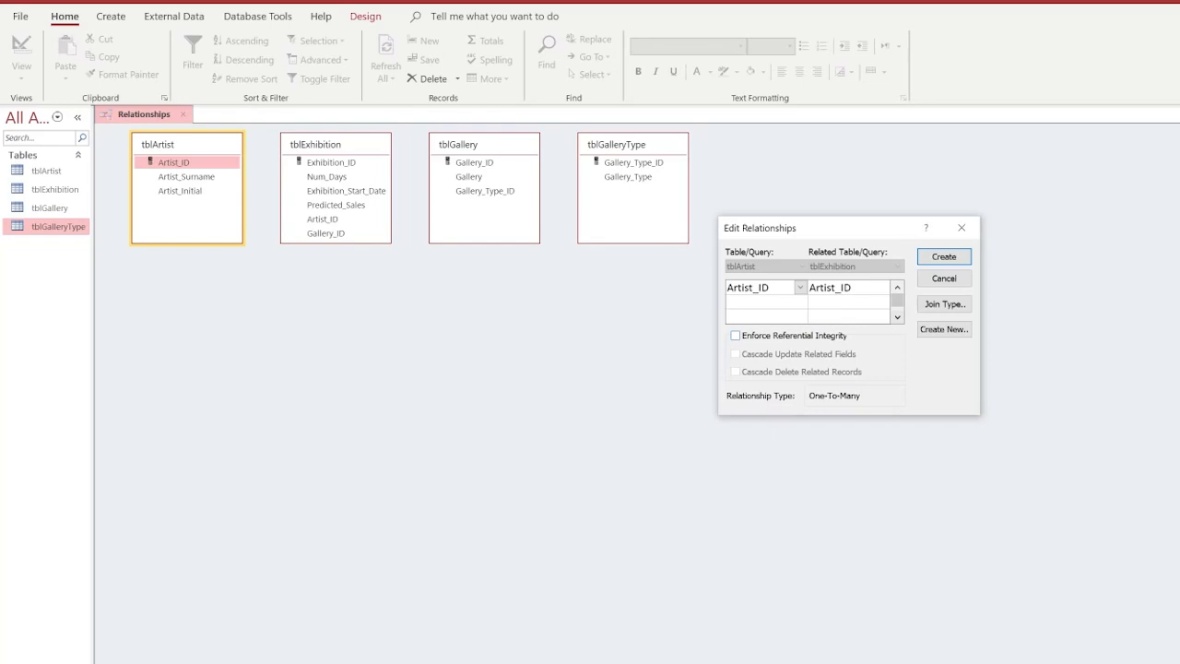
click(735, 337)
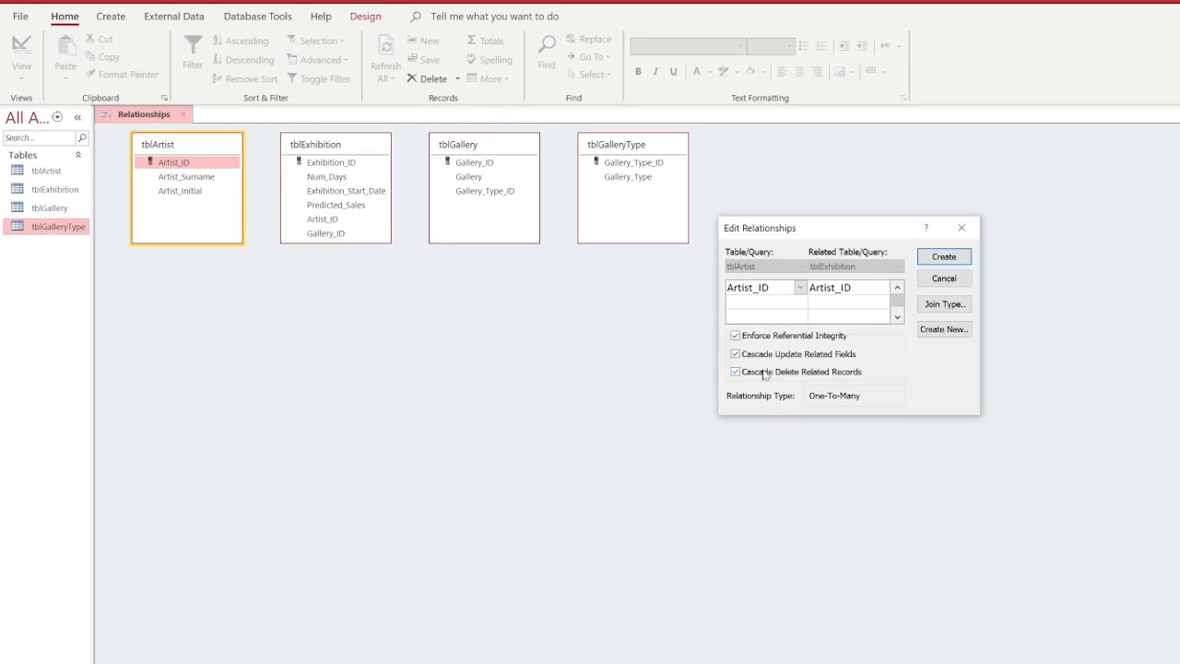
click(940, 260)
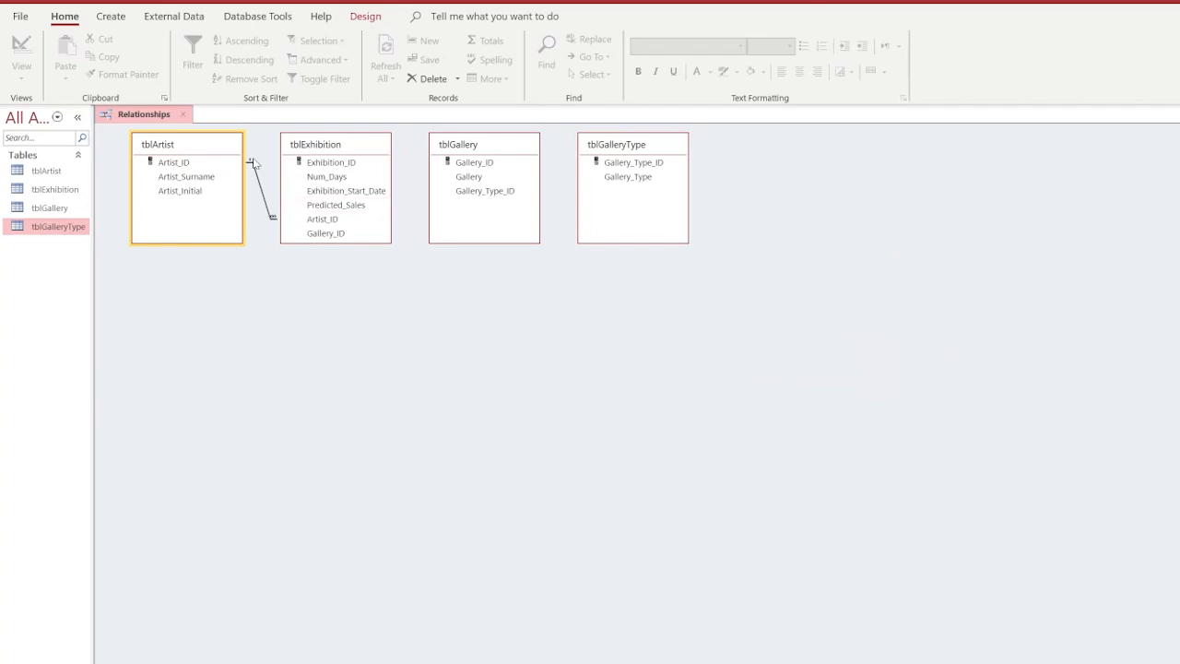
Relate Gallery_ID in tblGallery to Gallery_ID in tblExhibition, enforcing referential integrity with cascade update and cascade delete.
drag(466, 163, 335, 234)
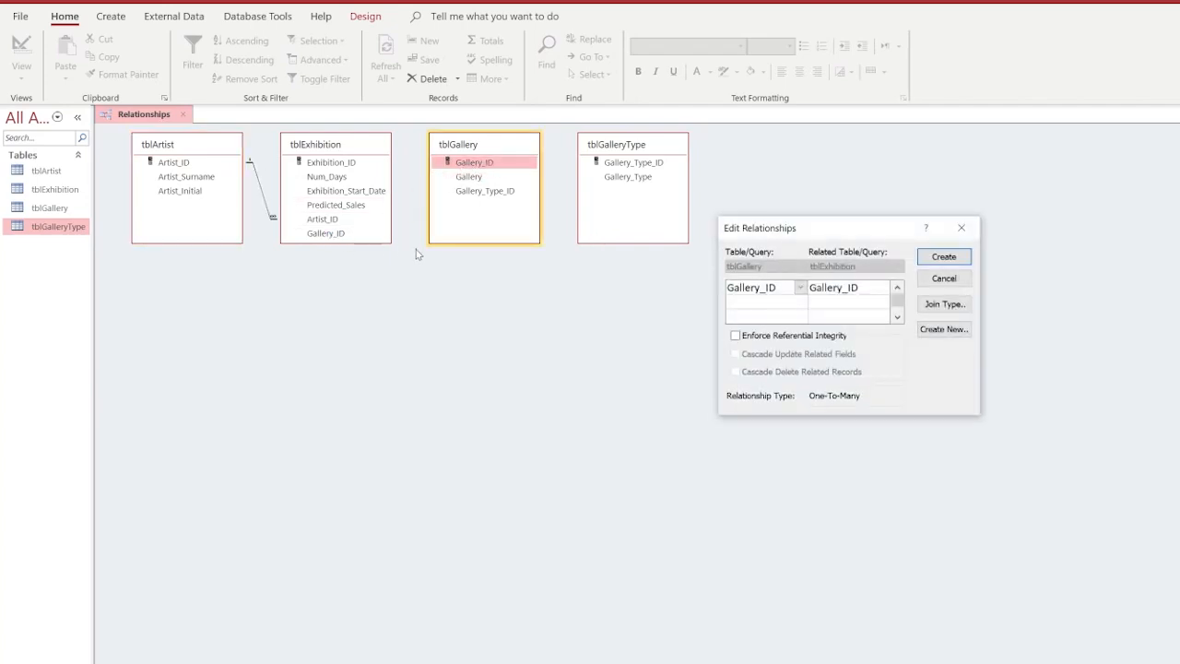
click(735, 336)
click(735, 354)
click(734, 372)
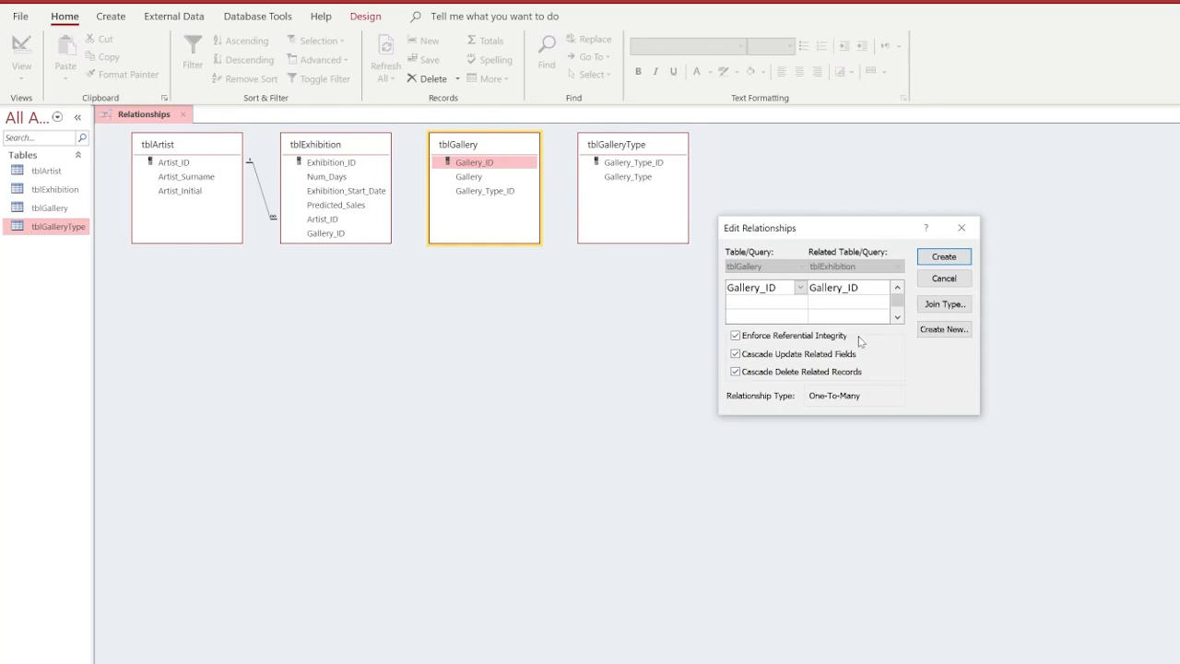
click(955, 260)
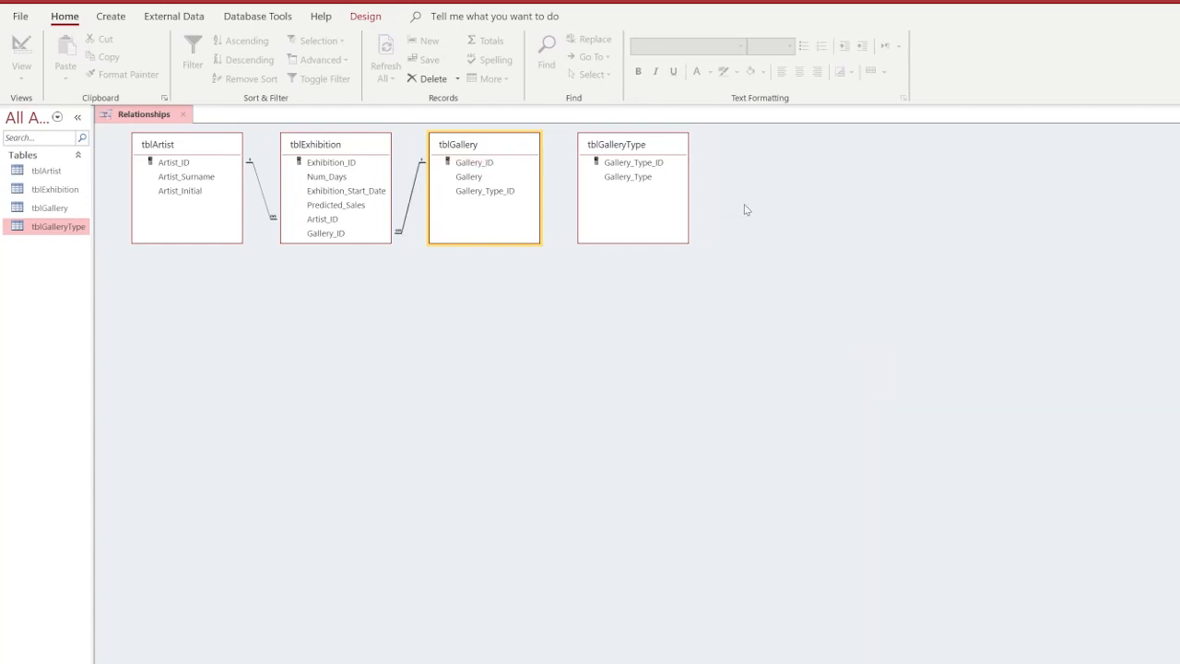
Relate Gallery_Type_ID in tblGalleryType to tblGallery with referential integrity and both cascade options, and save and close the relationships layout.
mouse_move(648, 163)
mouse_down()
mouse_move(519, 197)
mouse_move(498, 191)
mouse_up()
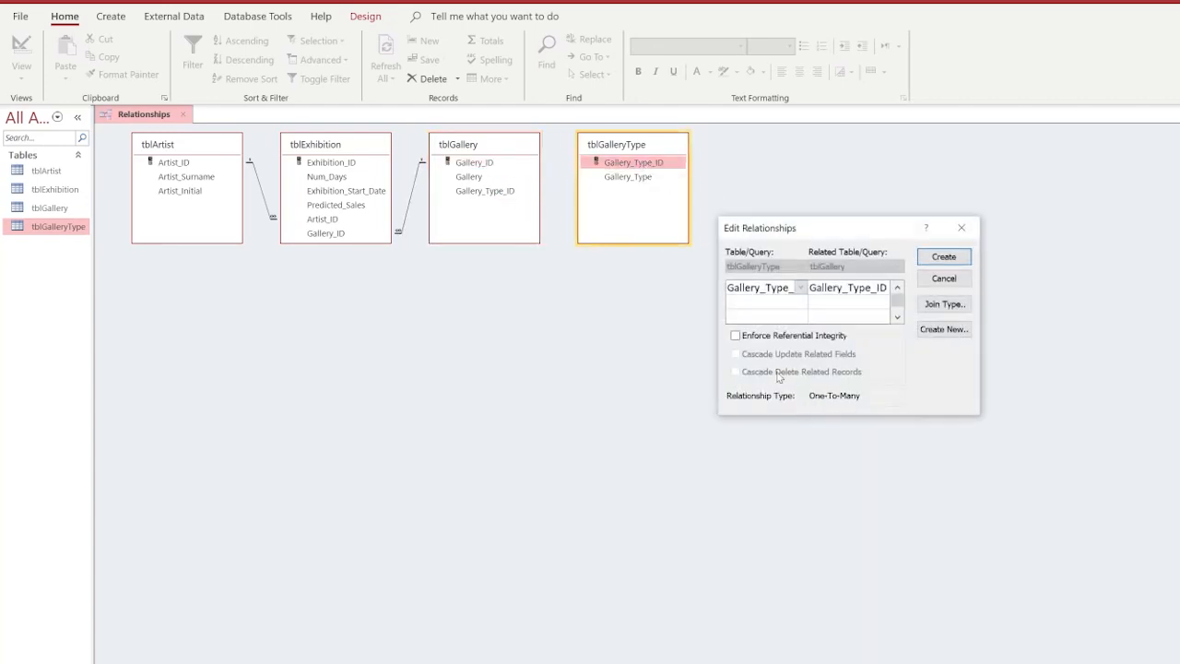
click(758, 338)
click(751, 356)
click(754, 374)
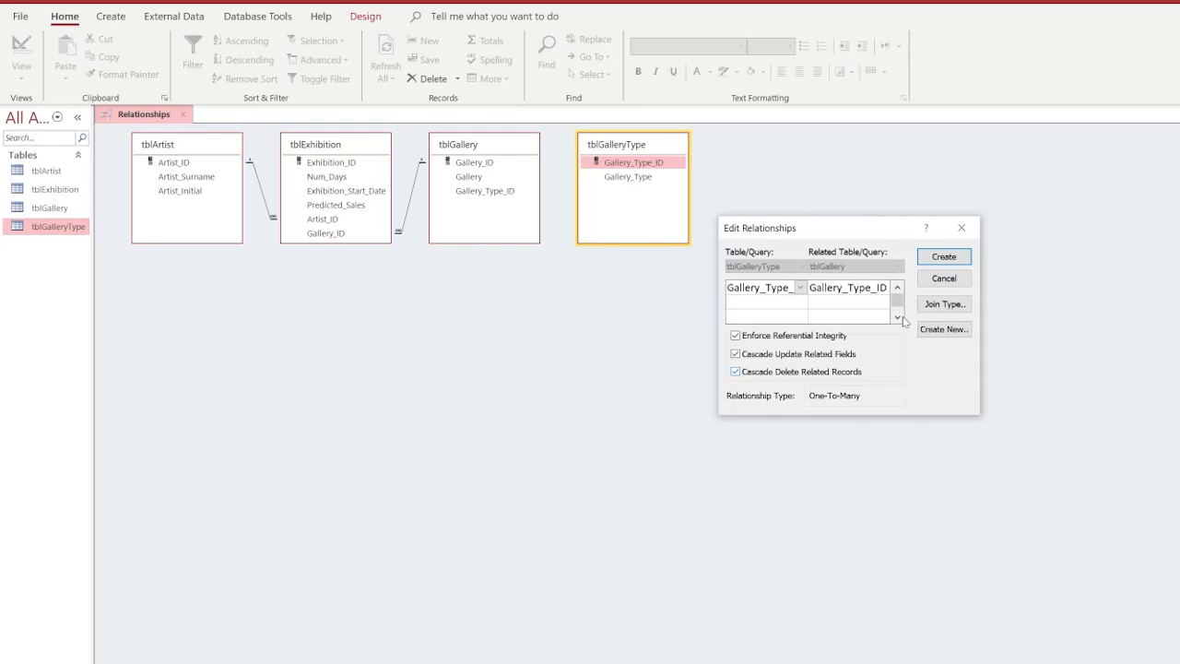
click(941, 258)
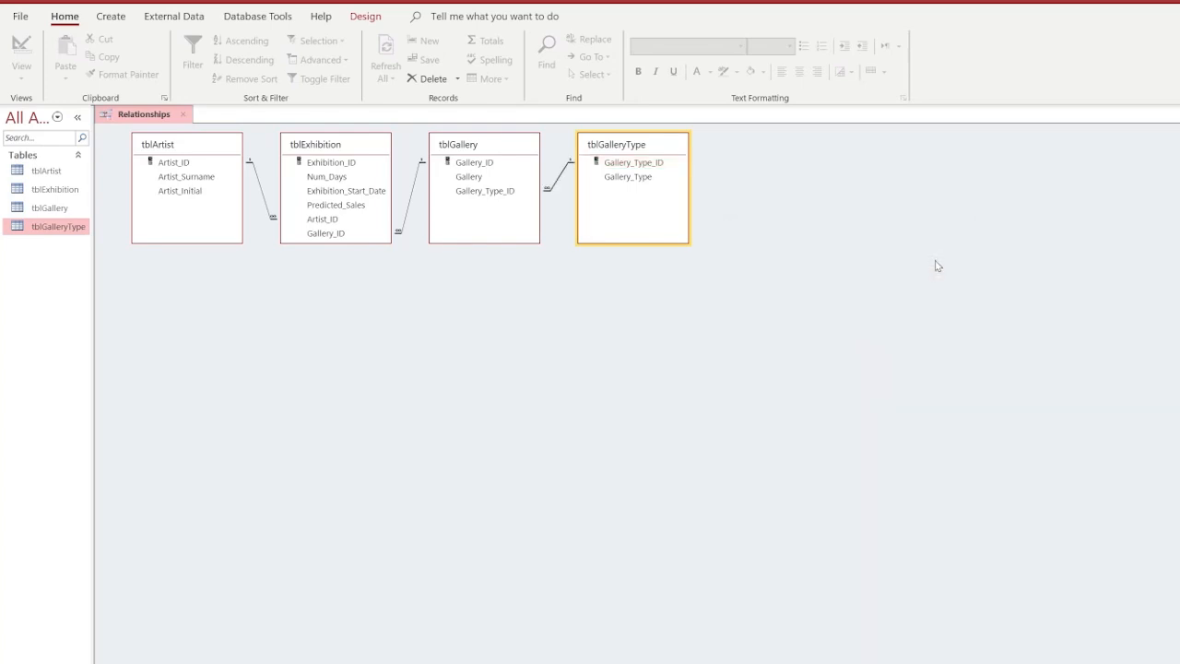
click(184, 115)
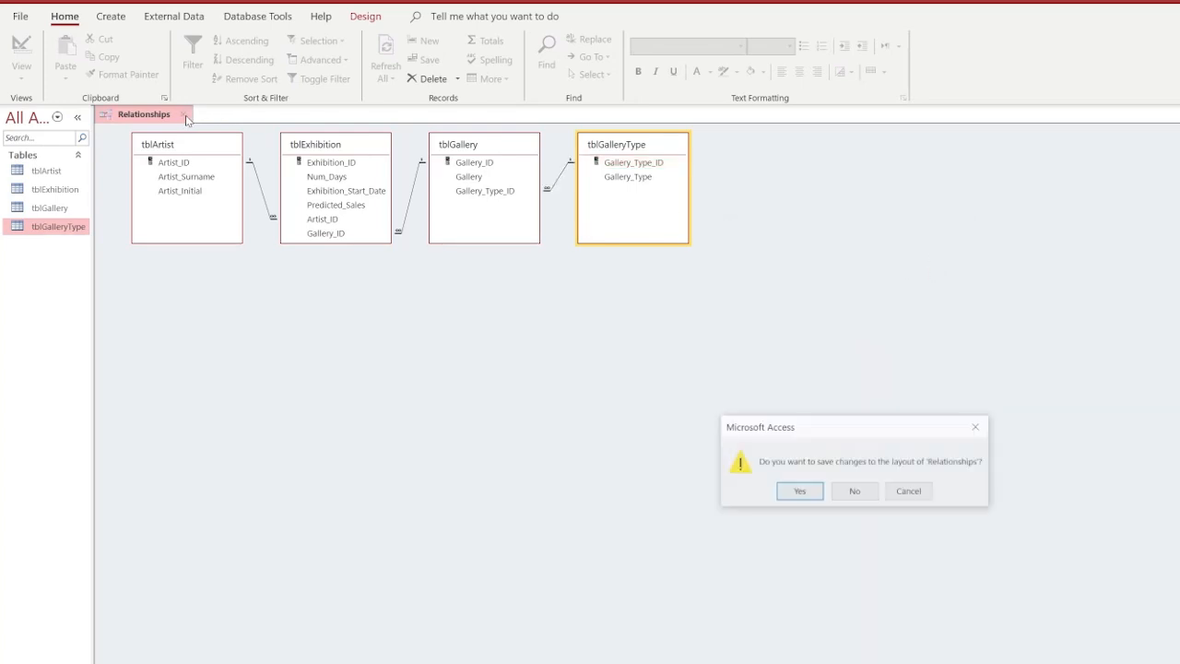
click(798, 492)
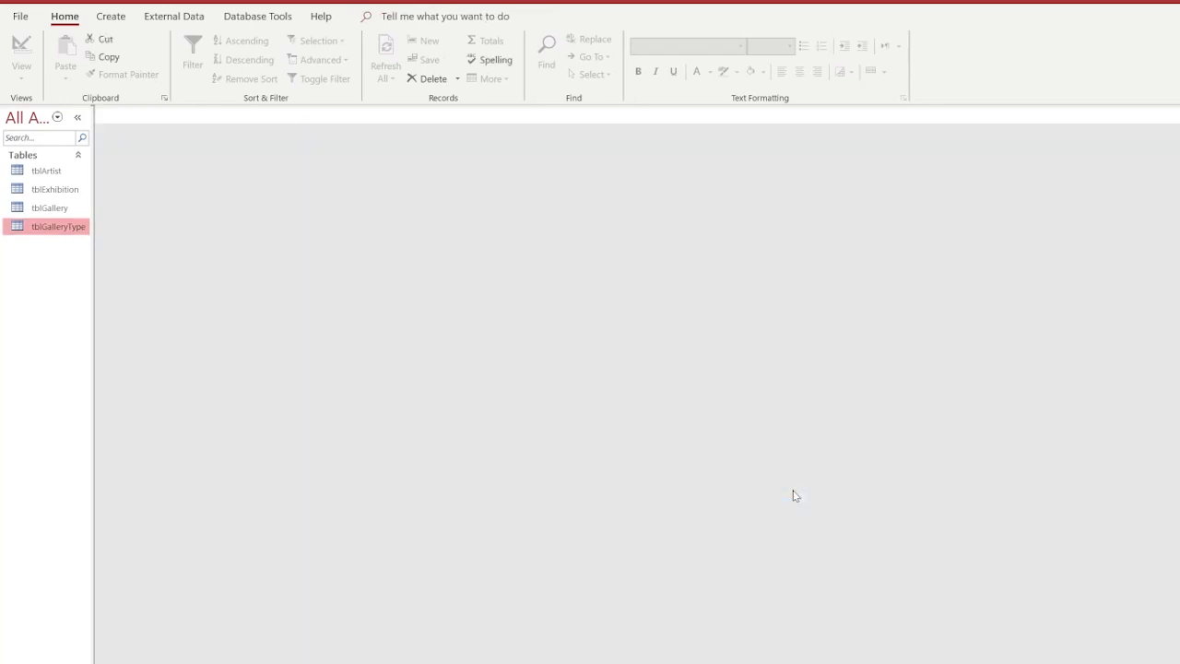
Reopen all four tables and expand the first artist's related exhibition records in tblArtist.
double_click(46, 171)
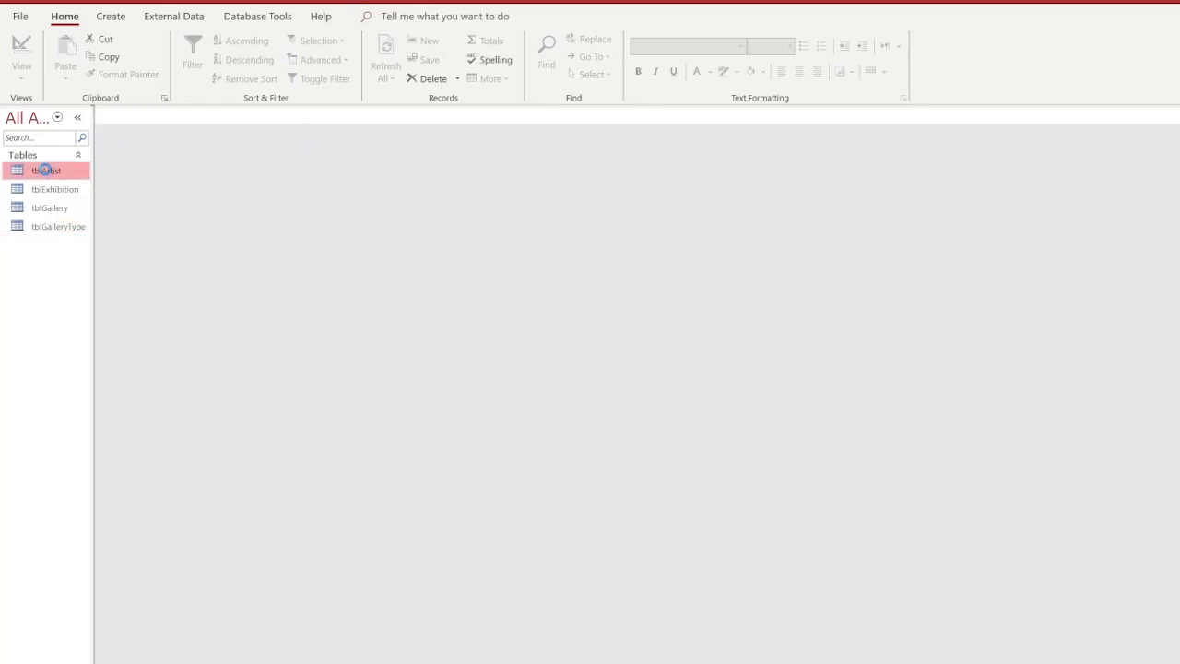
double_click(49, 189)
double_click(49, 207)
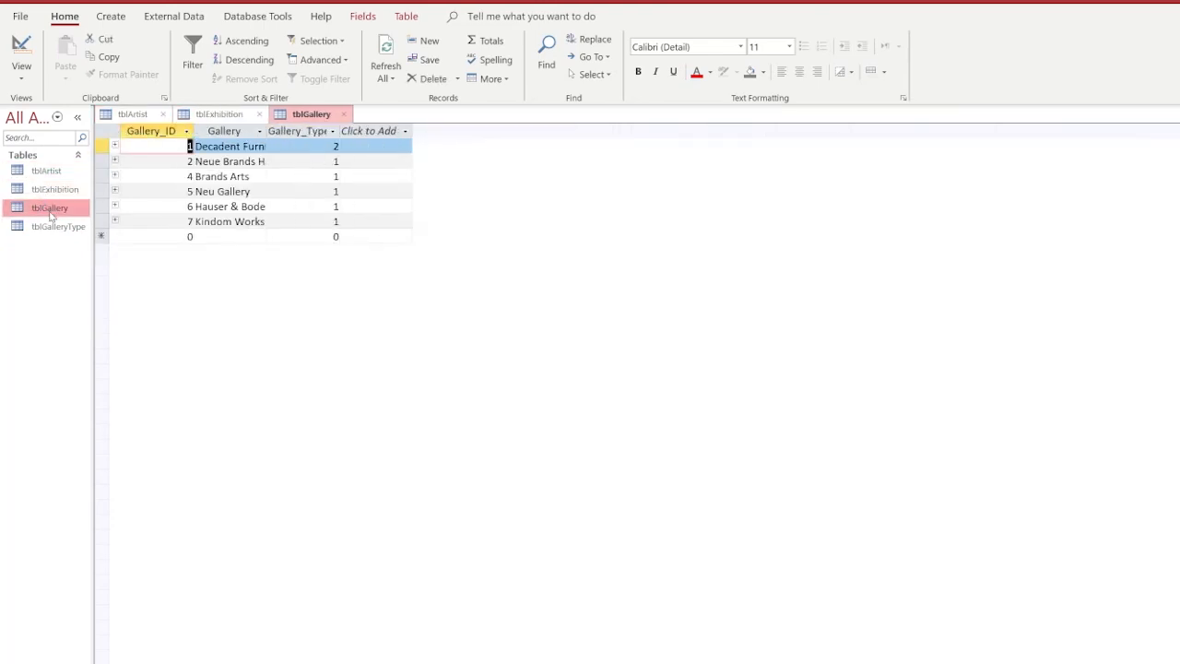
double_click(51, 226)
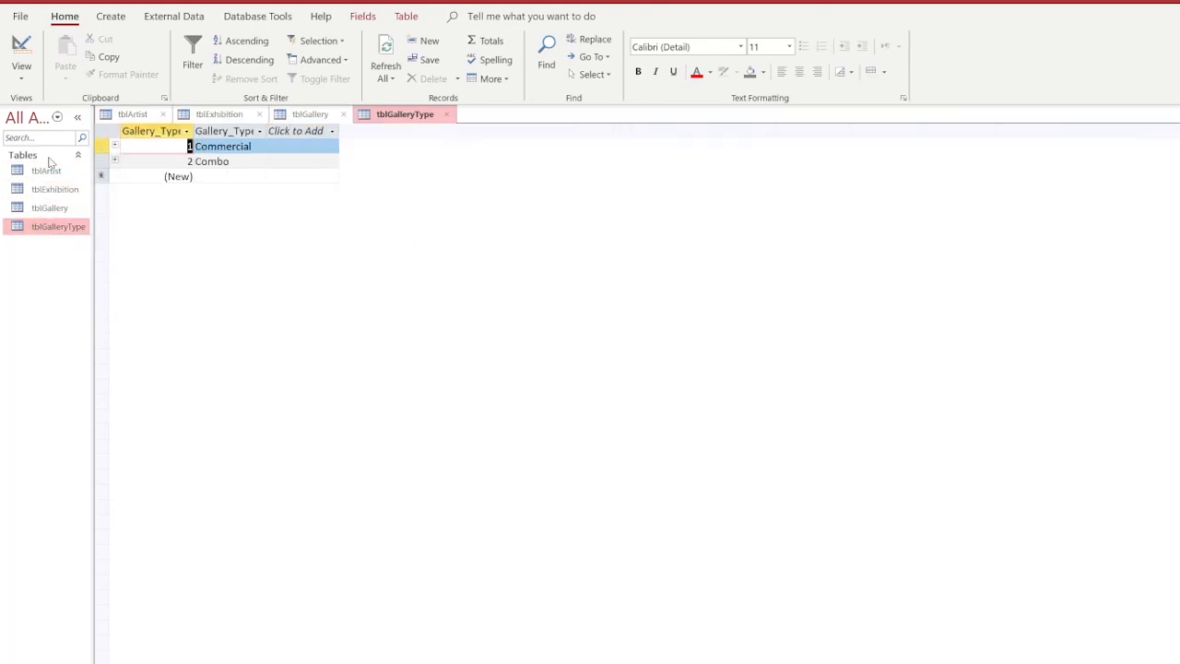
click(135, 115)
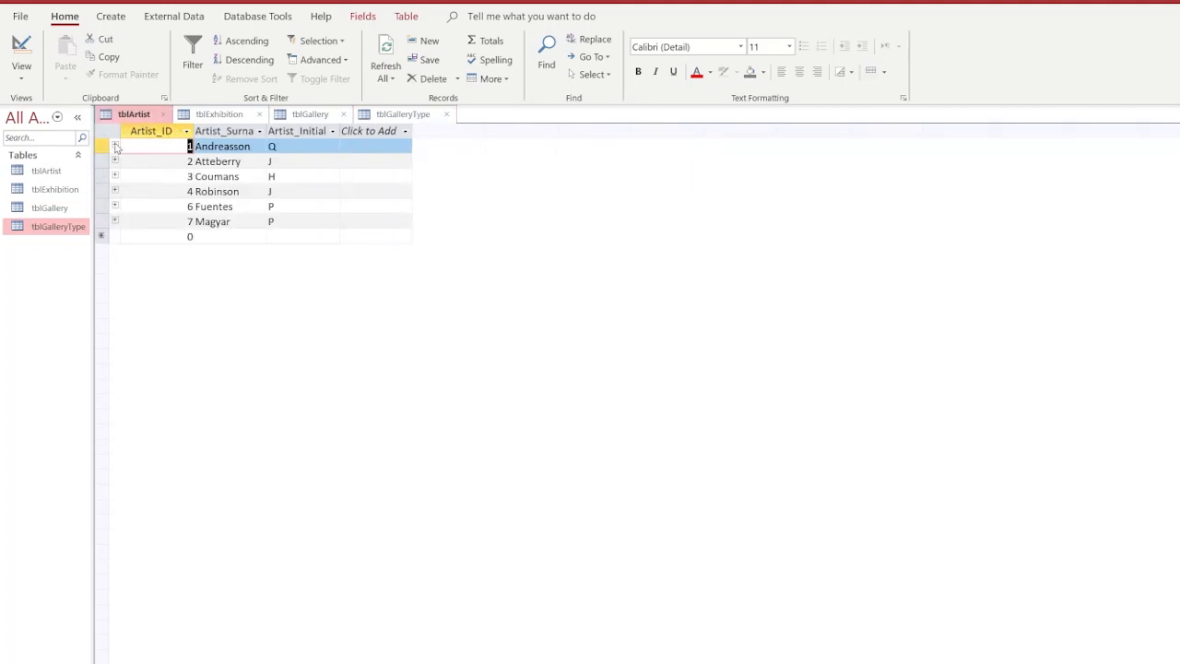
click(114, 146)
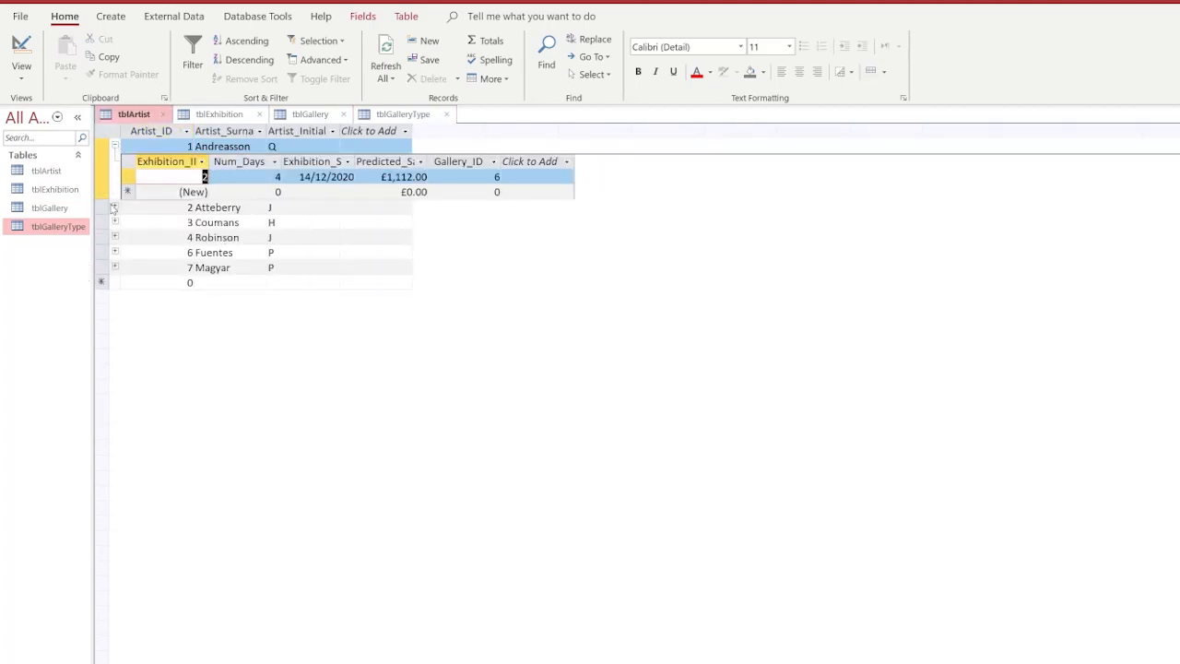
Expand the related exhibition records of the second artist in tblArtist and of the first three galleries in tblGallery.
click(114, 208)
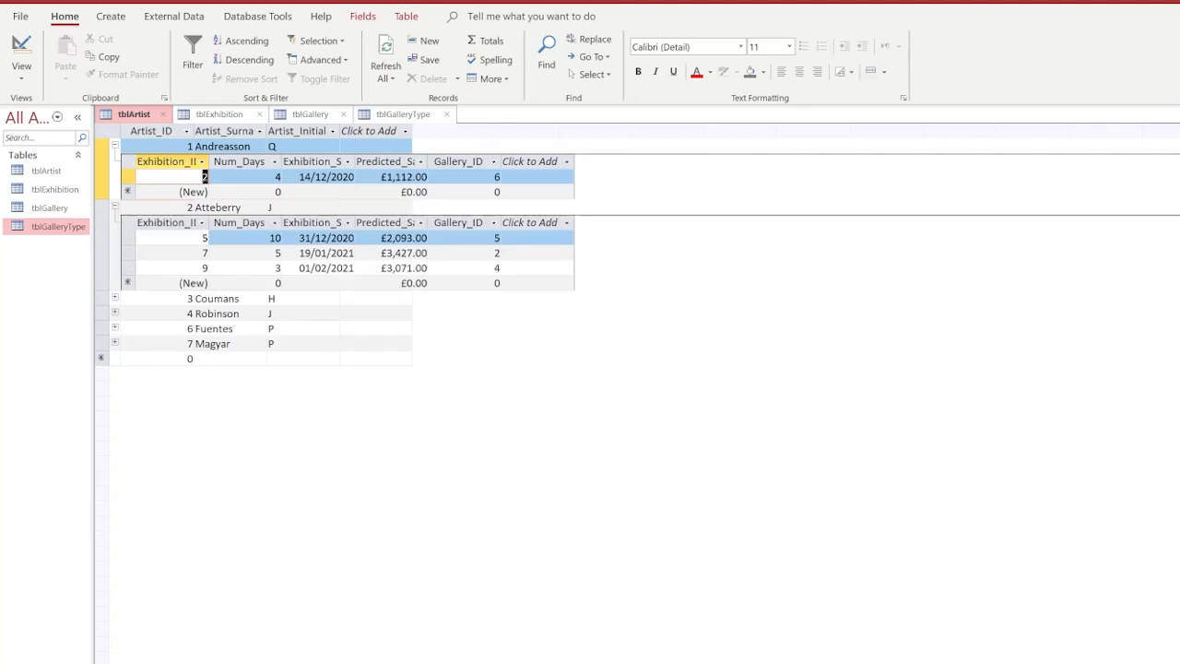
click(305, 114)
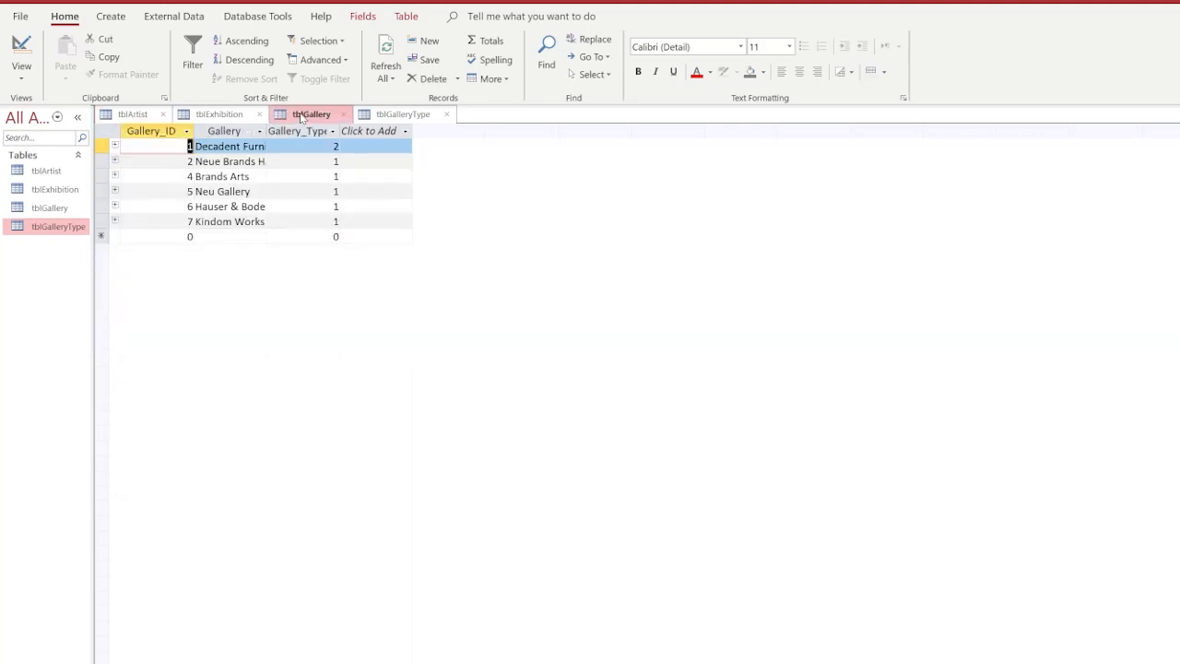
click(114, 145)
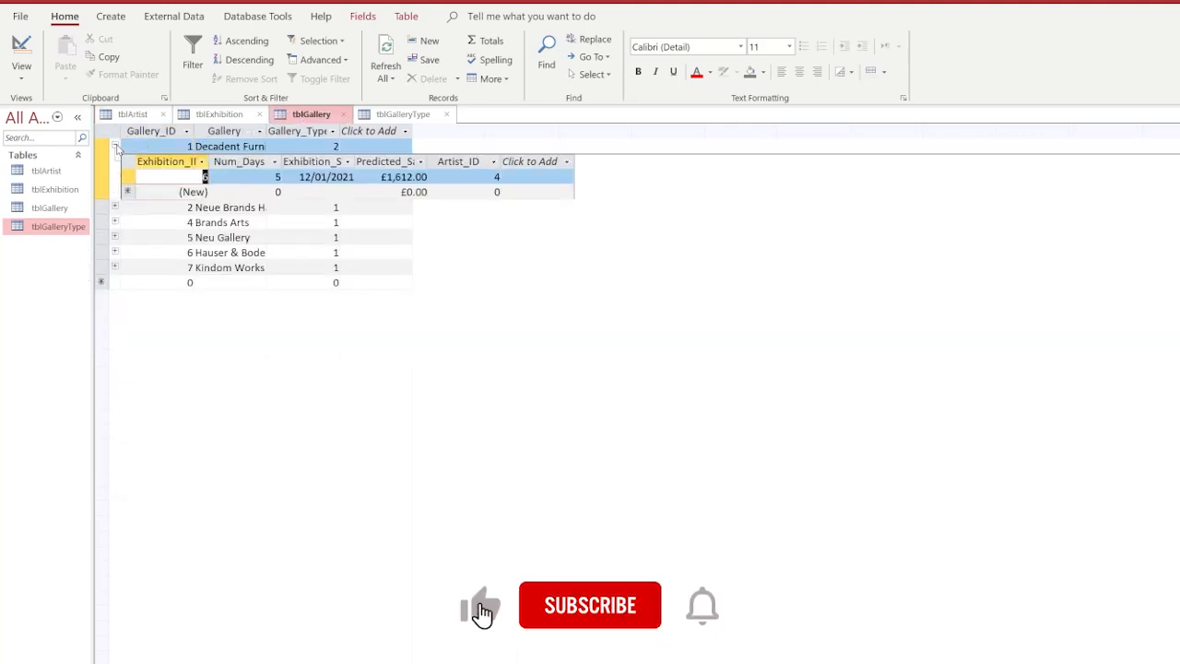
click(115, 207)
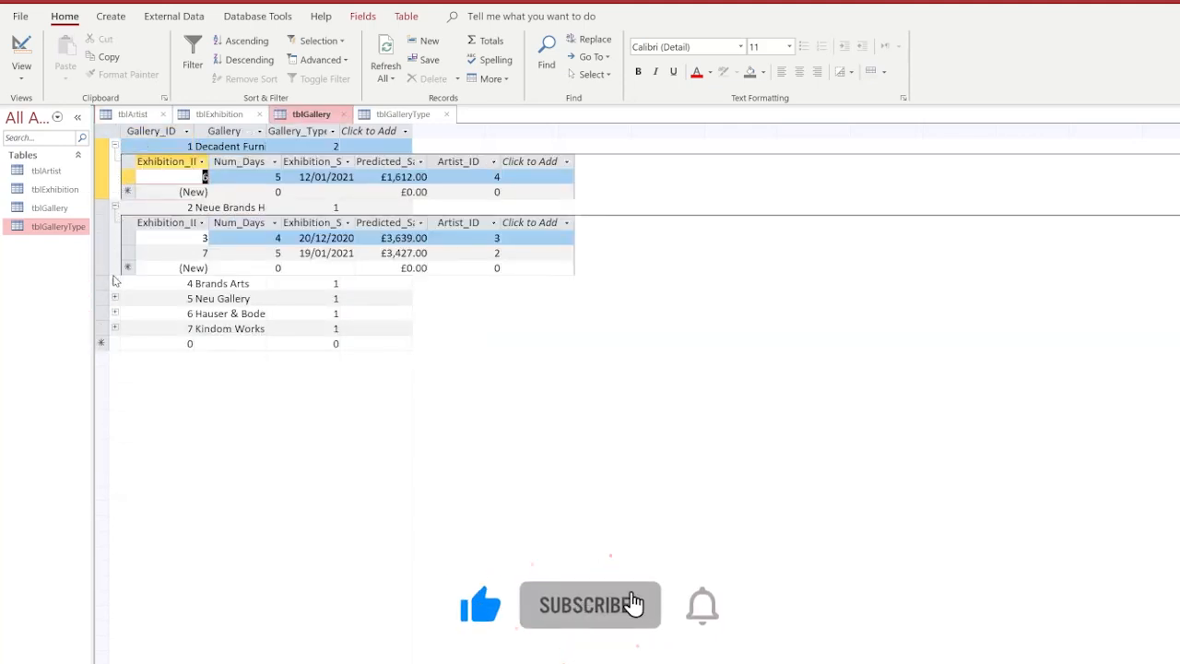
click(114, 284)
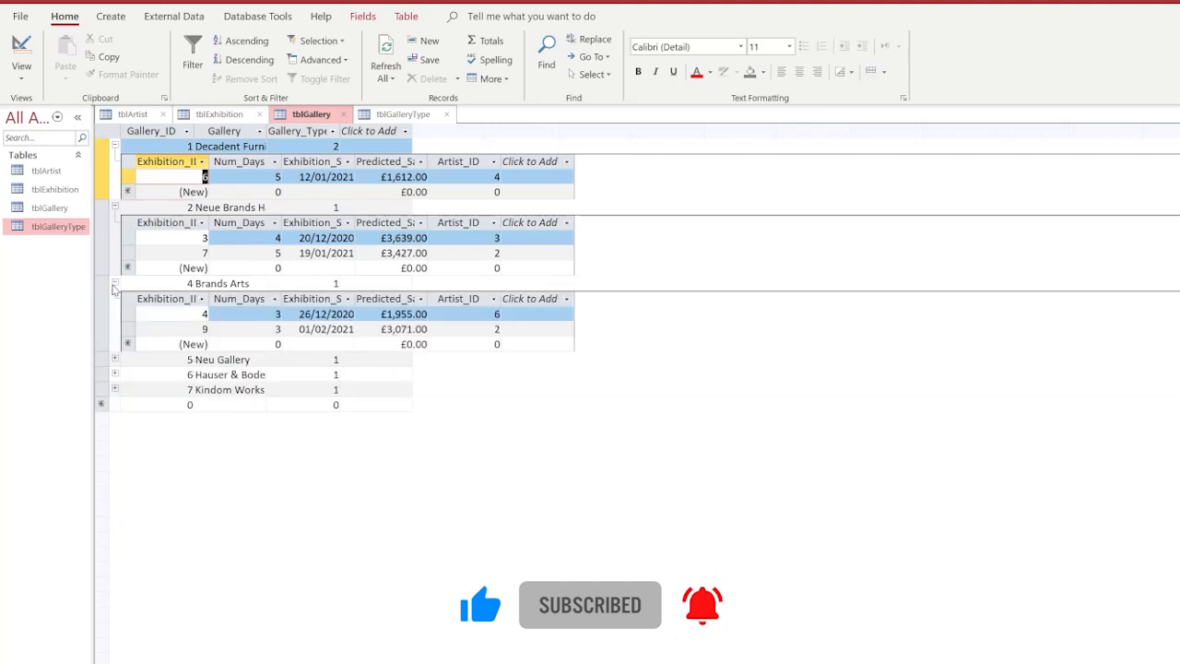
In tblGalleryType, expand the galleries under Commercial and Combo, plus the exhibition records of the first Commercial gallery.
click(414, 115)
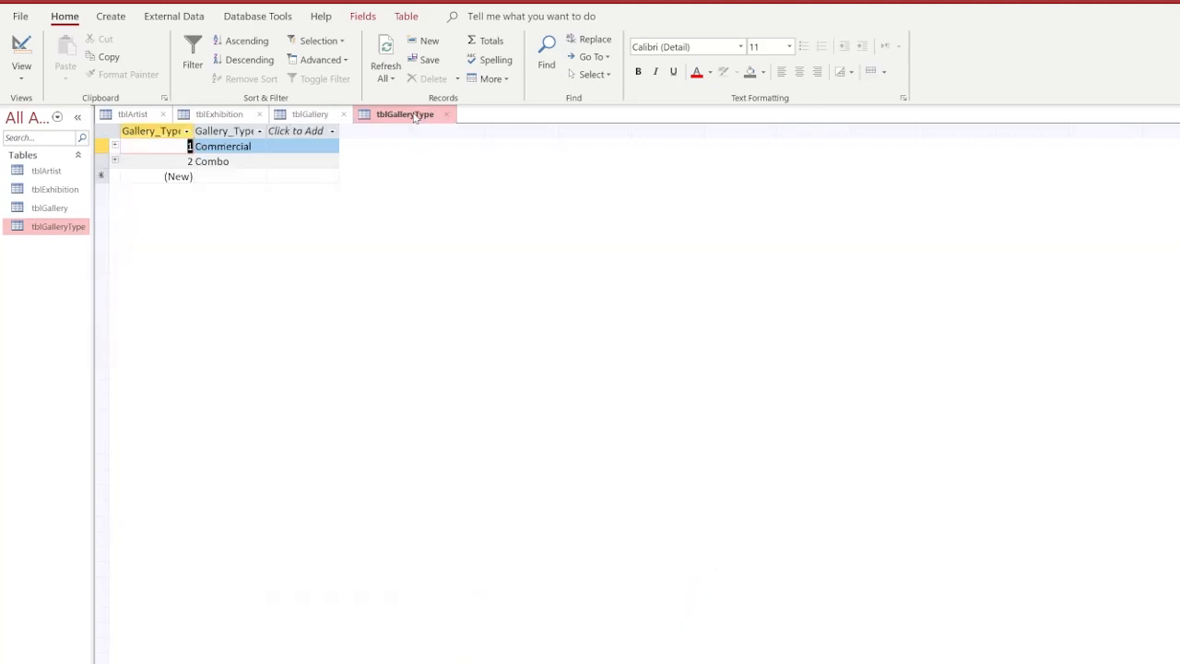
click(116, 145)
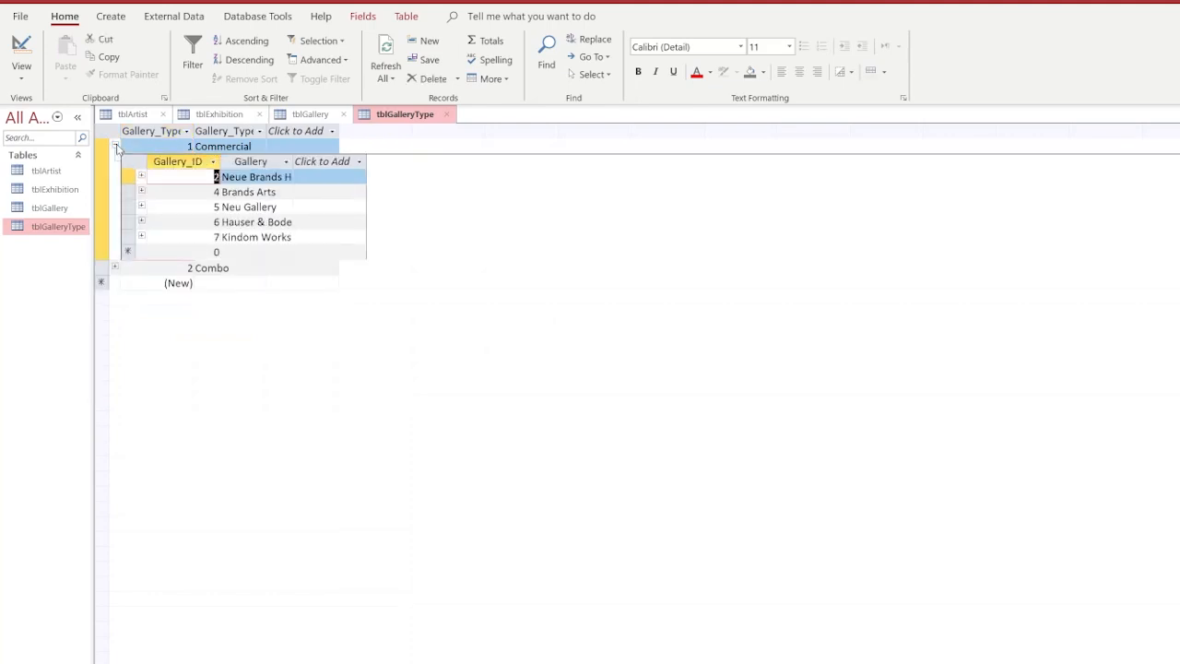
click(114, 267)
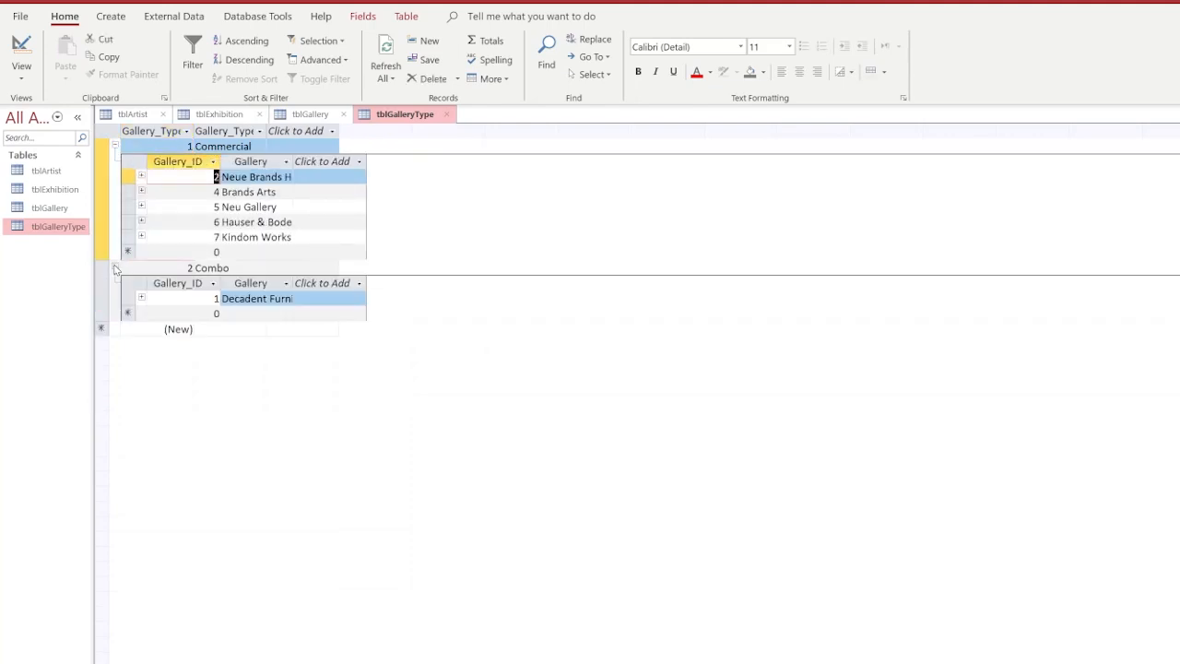
click(141, 177)
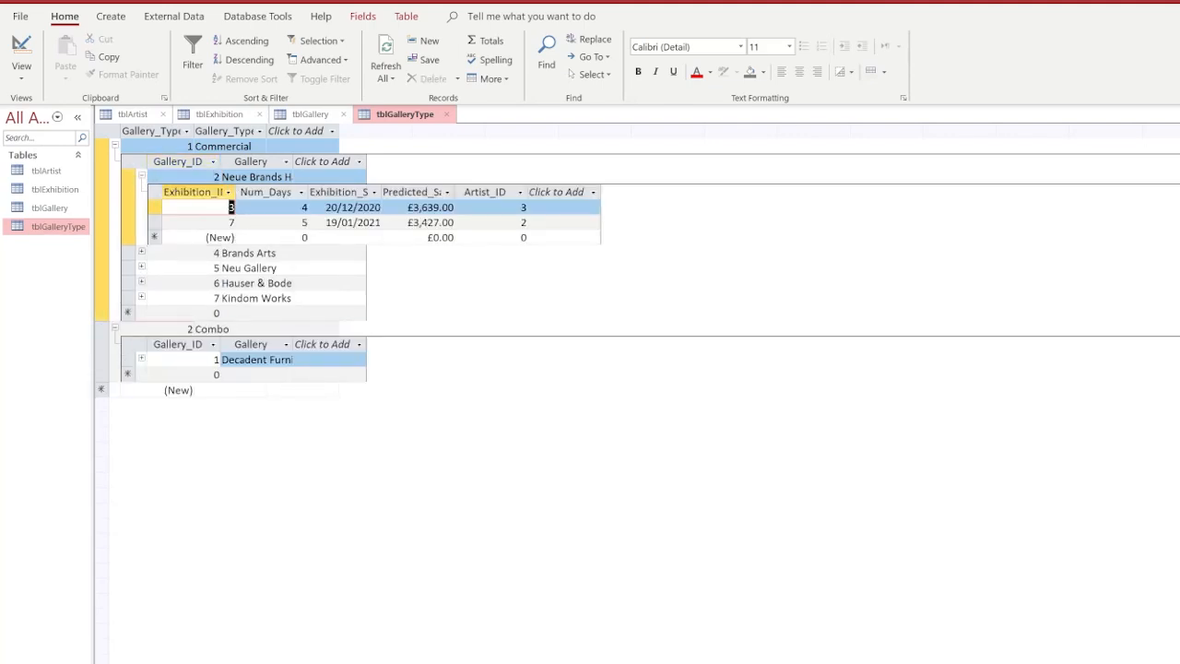